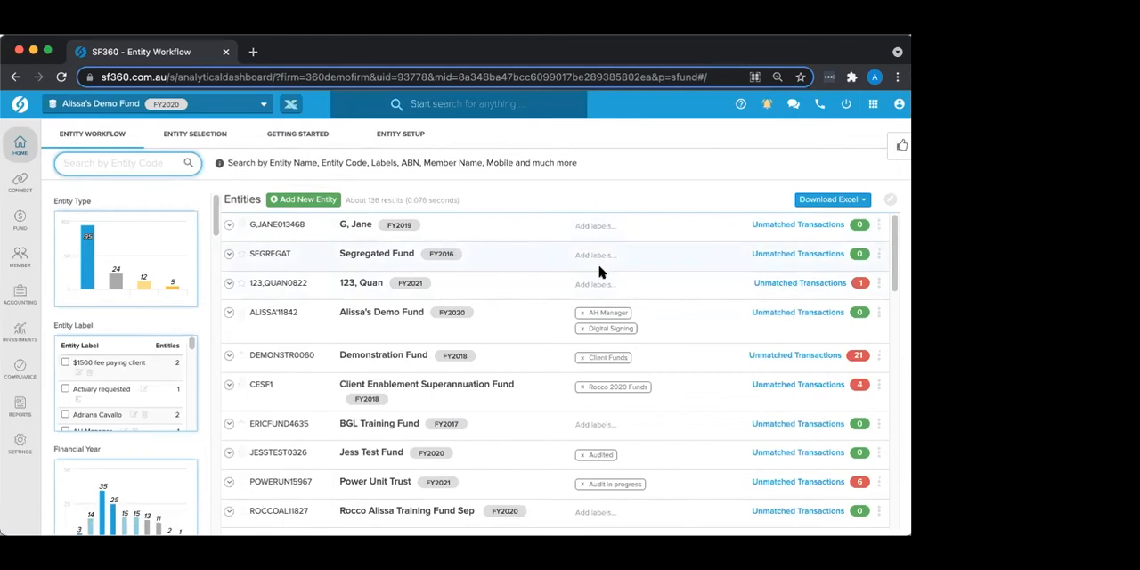
Step: Look through the entity list, the entity labels and the filter charts from Entity Type down to contribution caps
left_click(604, 313)
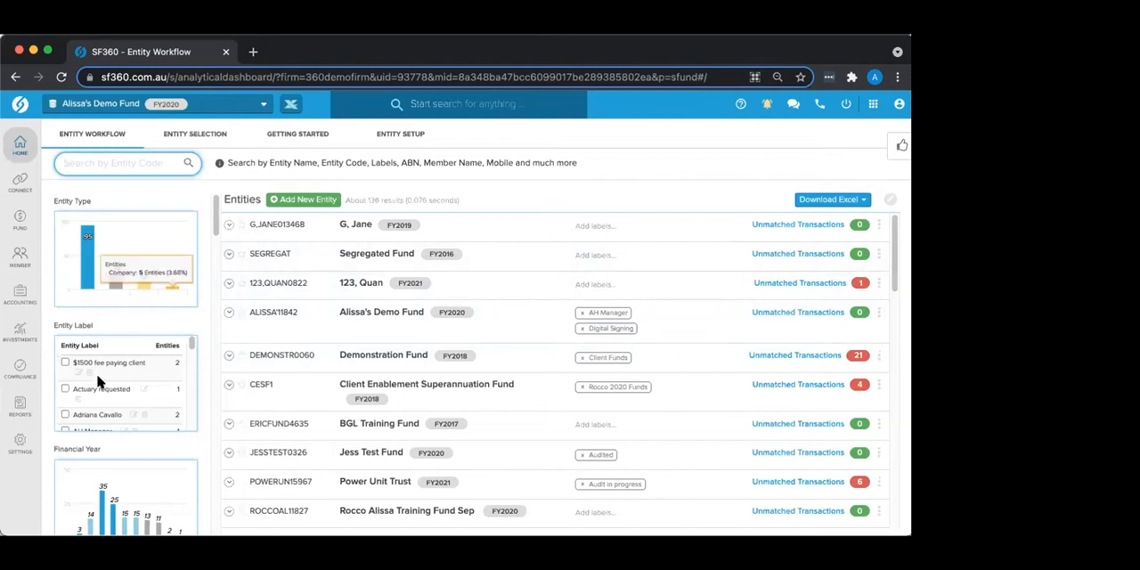
scroll(100, 381, "down", 5)
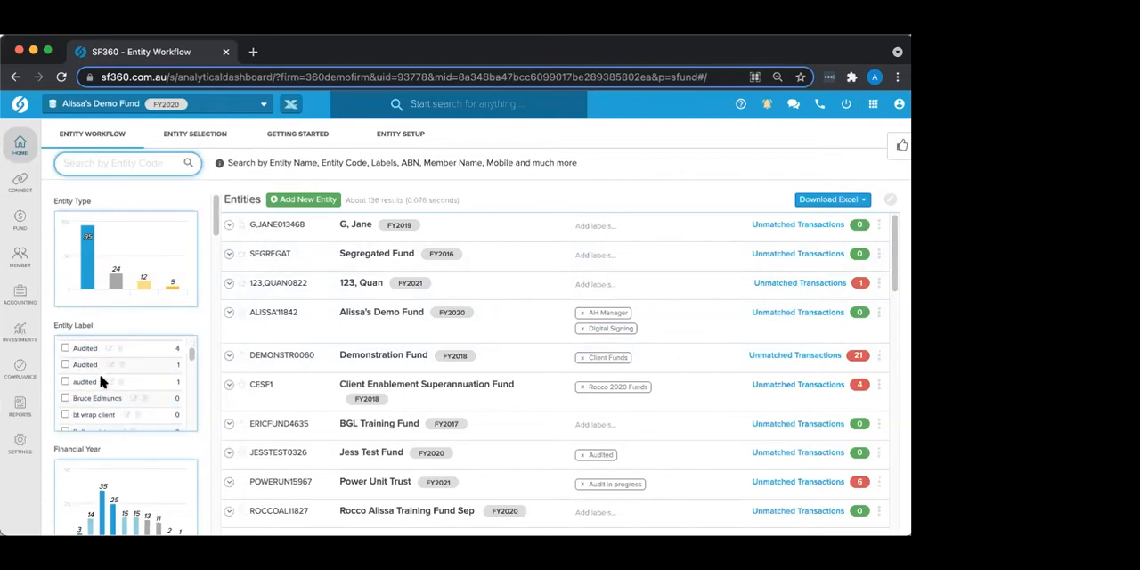
scroll(99, 381, "up", 3)
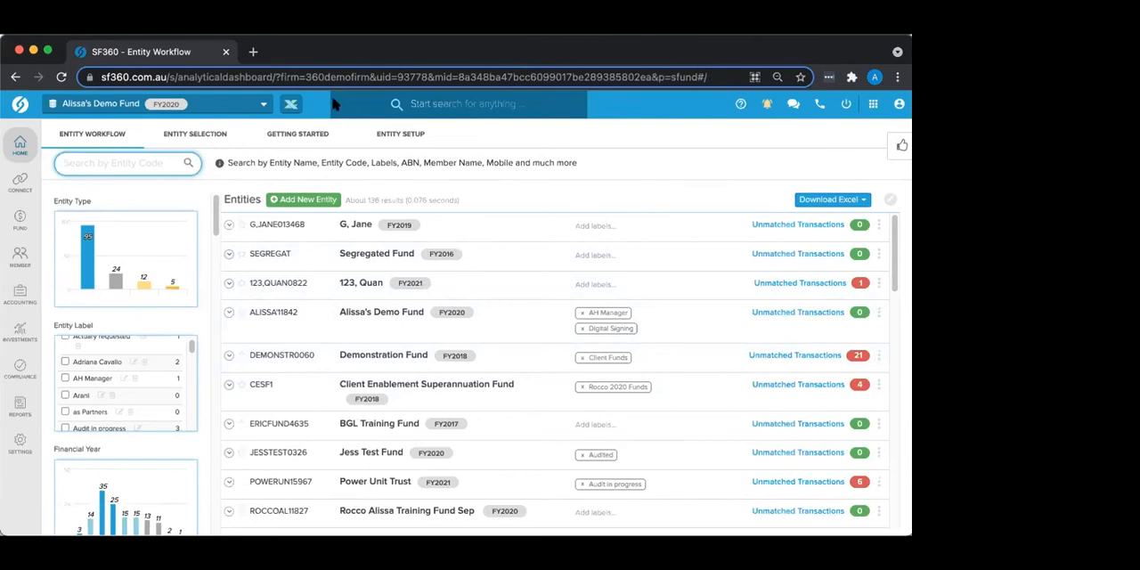
scroll(263, 255, "down", 2)
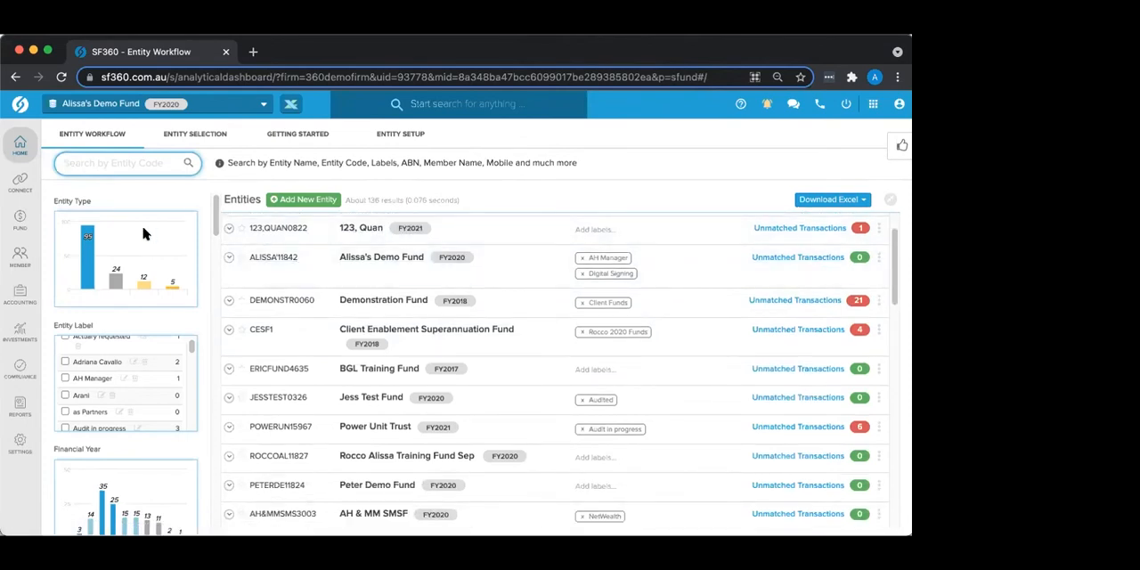
scroll(111, 359, "up", 2)
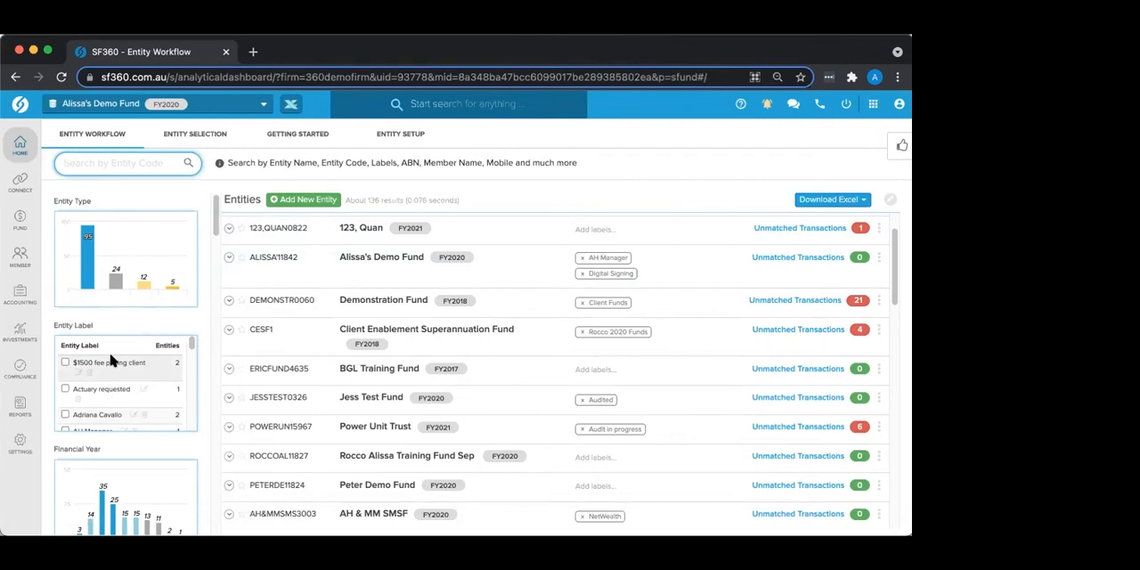
mouse_move(84, 220)
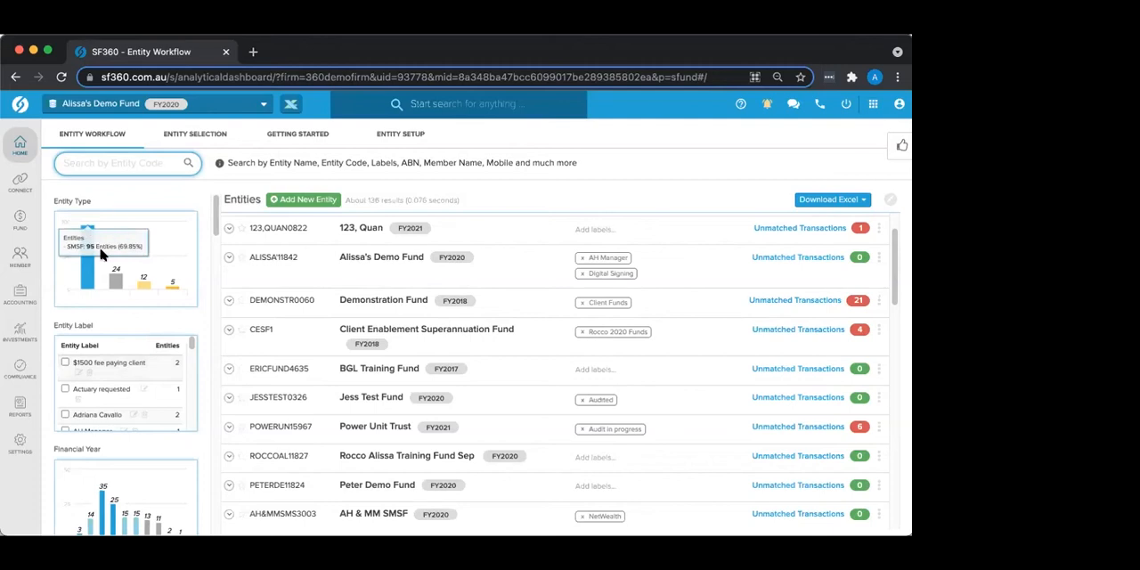
scroll(89, 260, "down", 3)
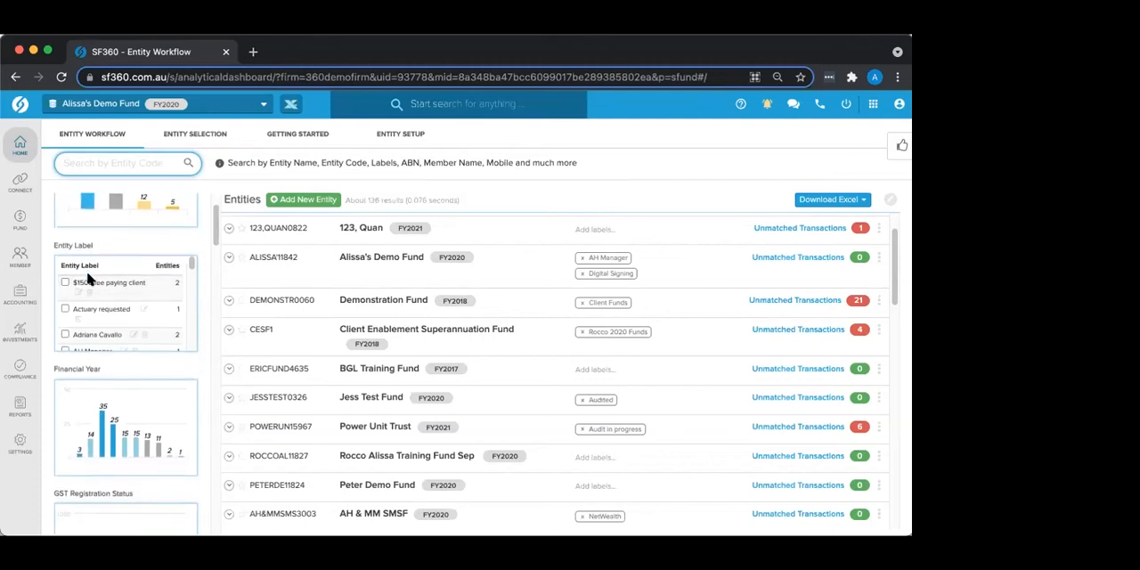
scroll(100, 319, "down", 3)
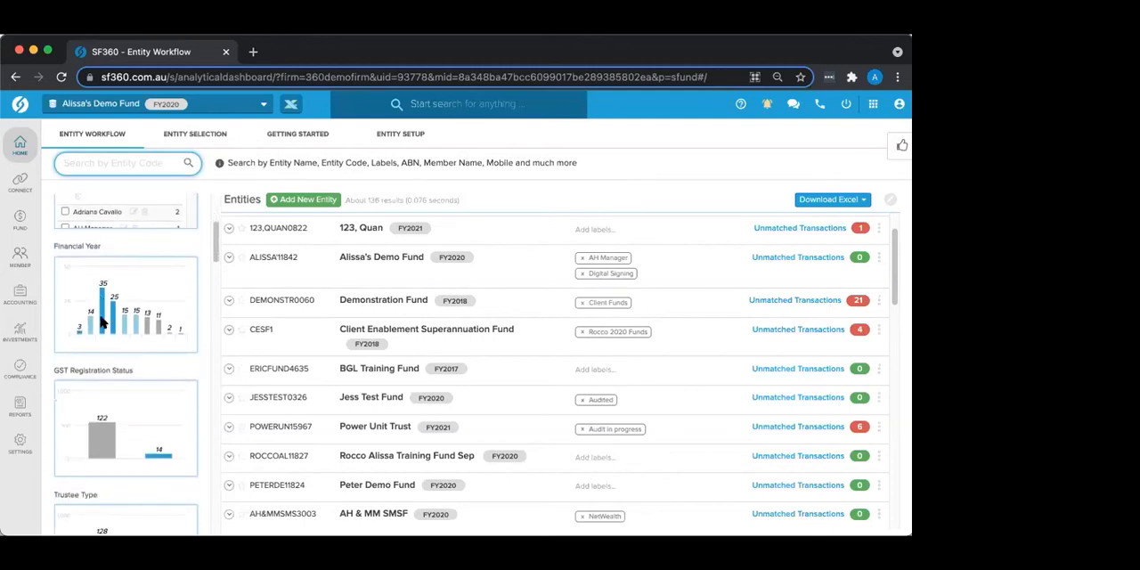
scroll(100, 323, "down", 10)
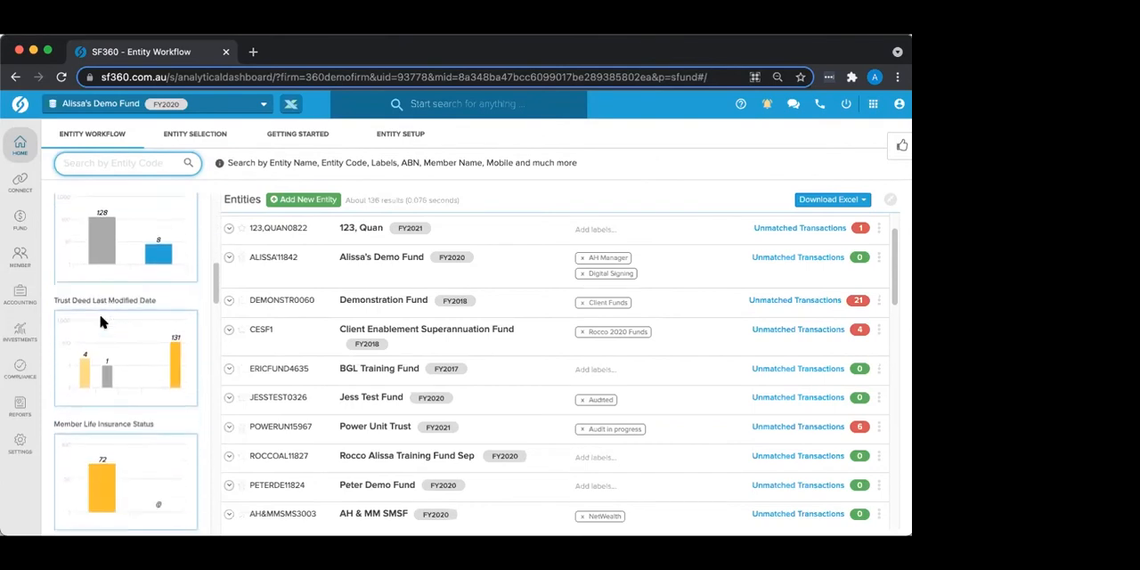
scroll(102, 322, "down", 9)
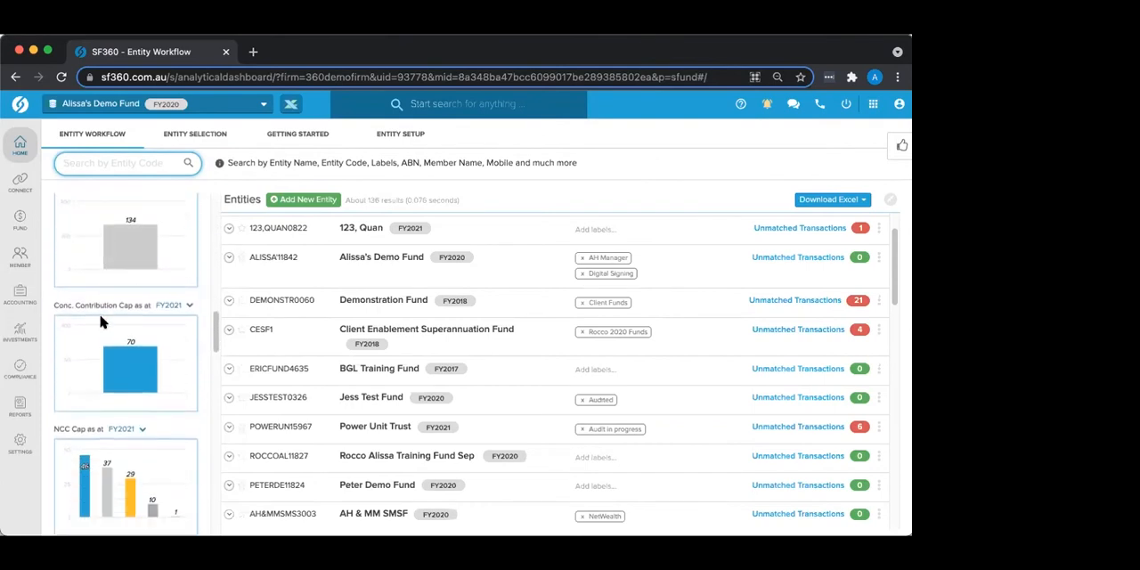
scroll(94, 291, "down", 2)
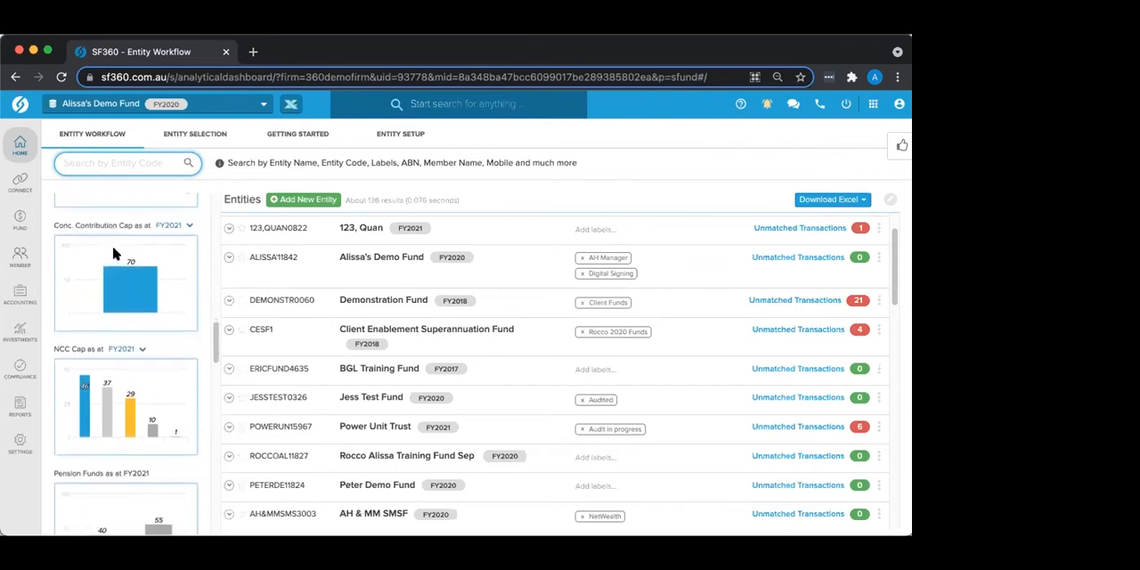
Step: Check the contribution cap charts and review the entities filtered to Below Cap for NCC Cap as at FY2021, clearing the filter when done
mouse_move(124, 278)
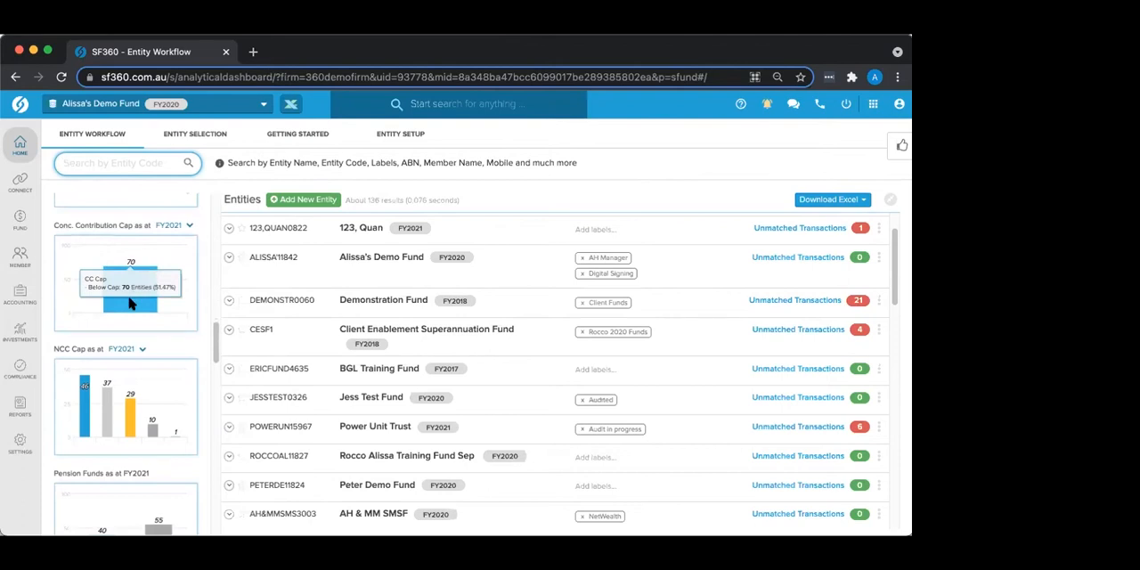
scroll(129, 303, "down", 1)
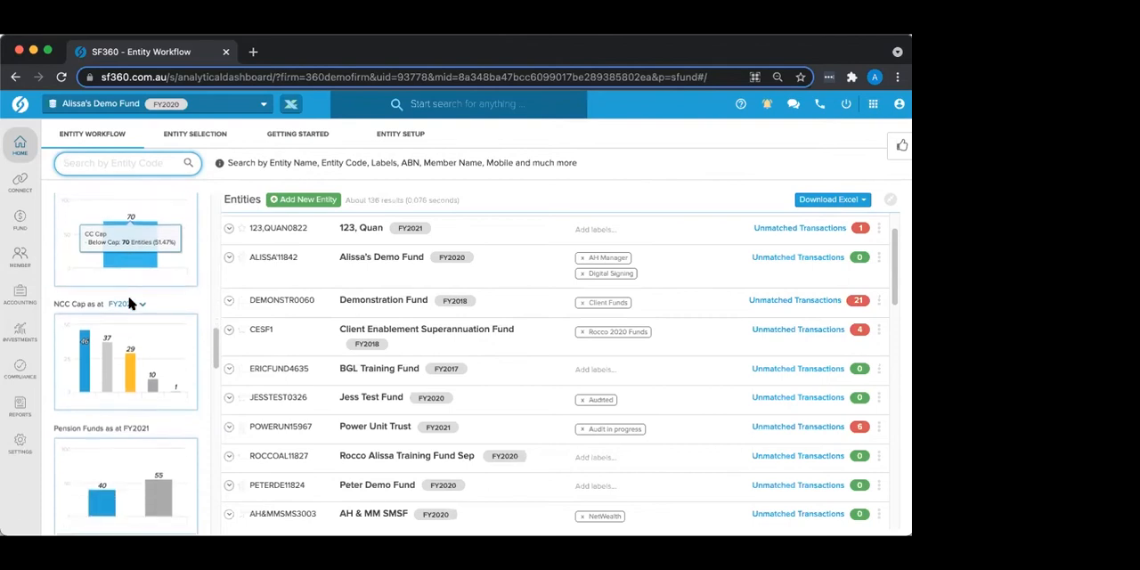
mouse_move(83, 350)
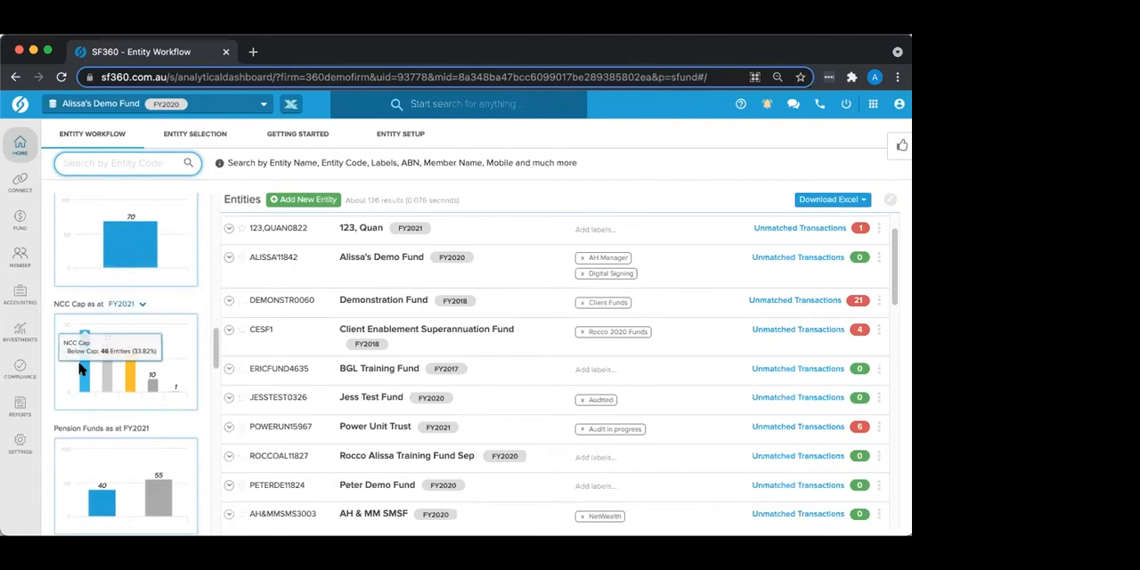
mouse_move(107, 375)
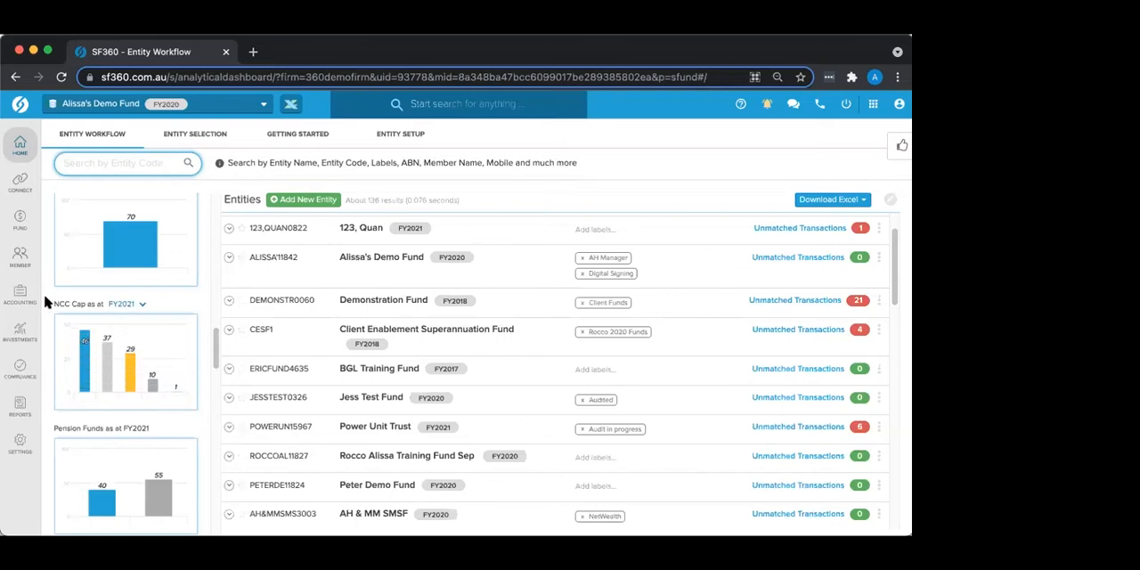
left_click(85, 374)
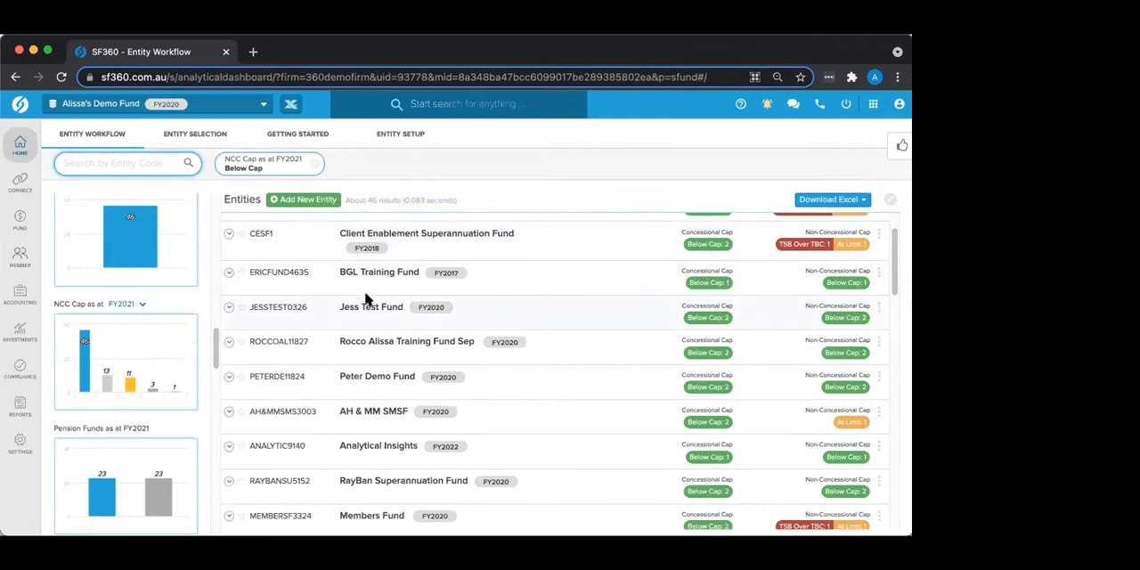
scroll(372, 338, "up", 2)
scroll(372, 338, "down", 10)
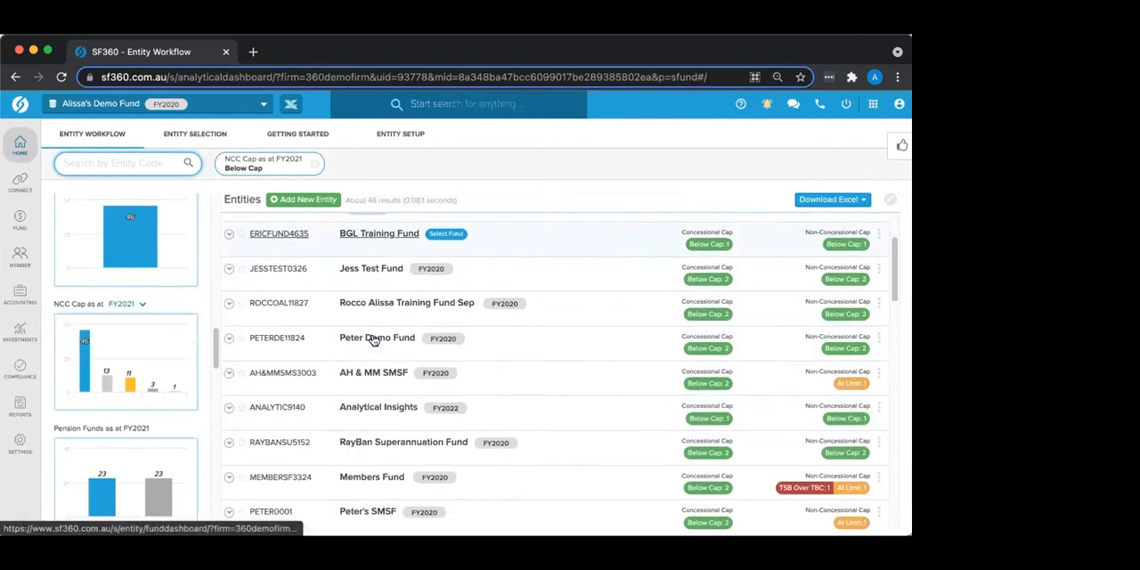
scroll(372, 337, "up", 10)
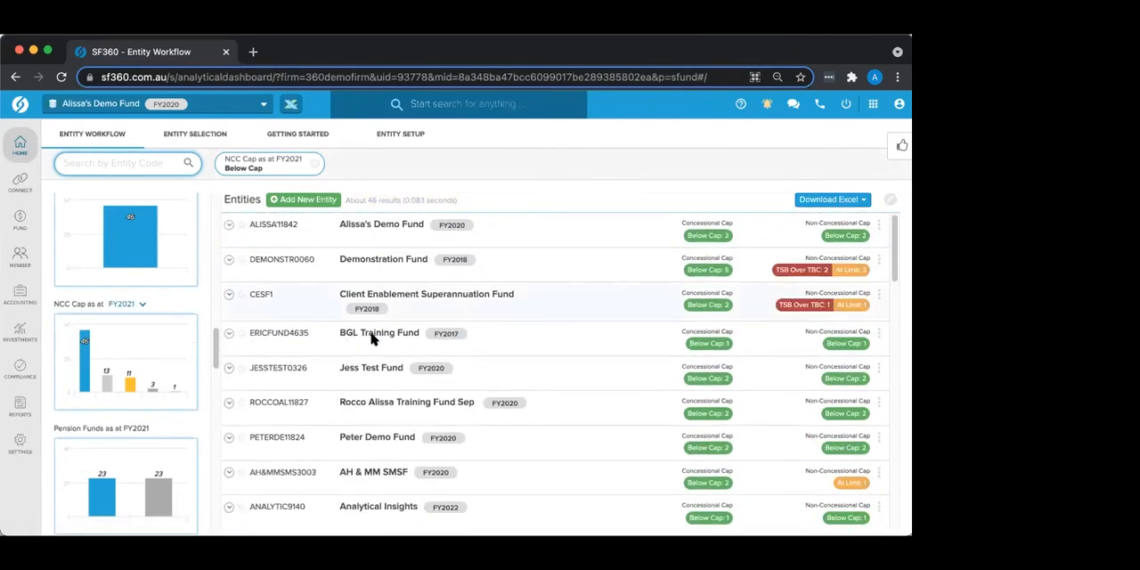
left_click(315, 166)
Step: Examine the Pension Funds, Pension Account Type and Pension Status for FY2021 charts, including the category behind each bar
scroll(100, 406, "down", 2)
scroll(100, 406, "down", 2)
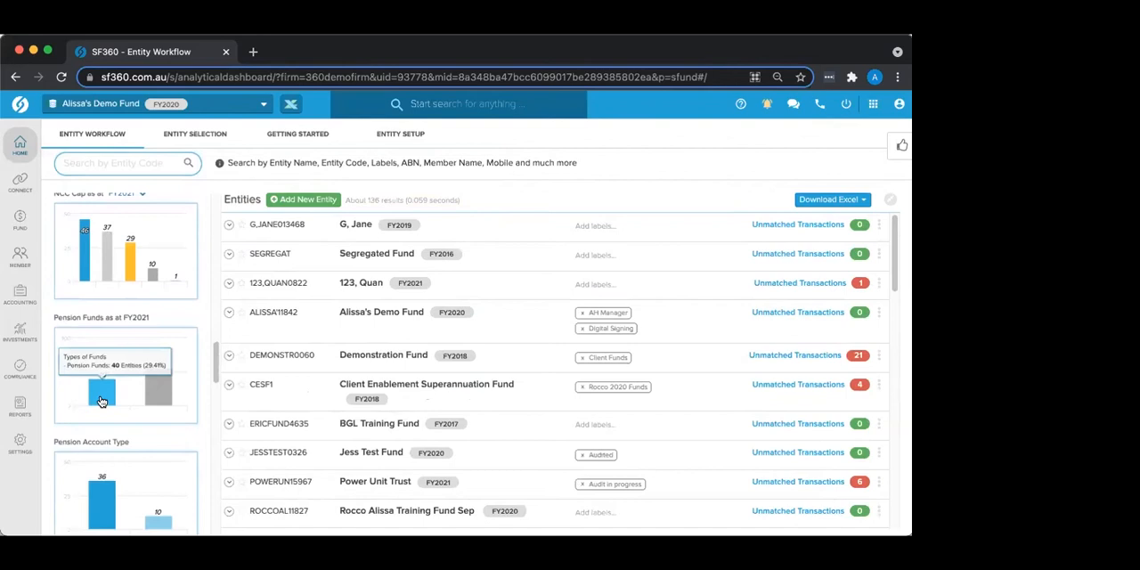
mouse_move(157, 386)
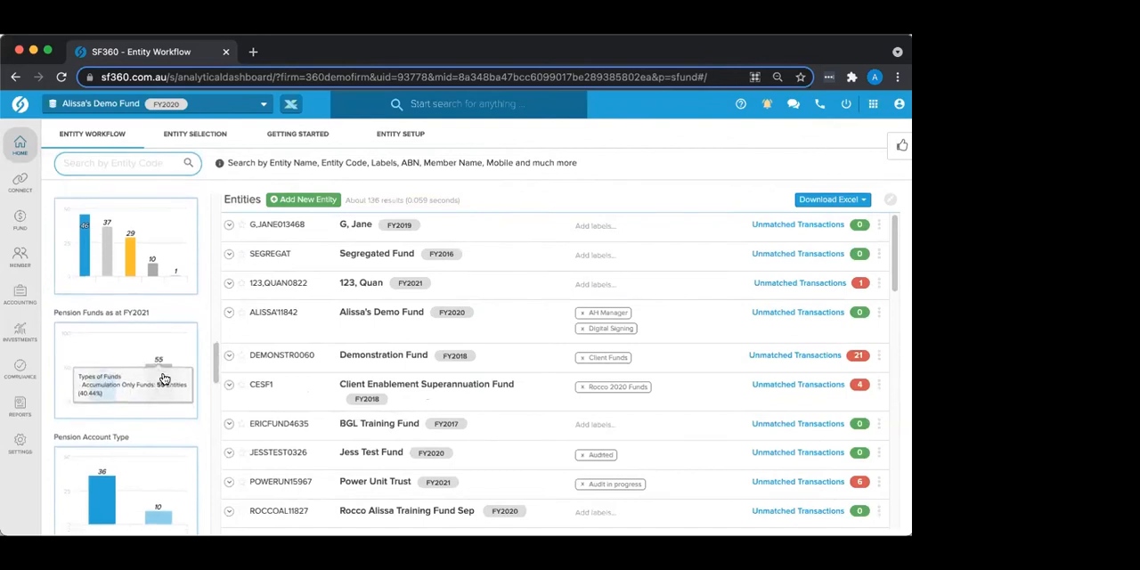
scroll(164, 375, "down", 3)
mouse_move(96, 383)
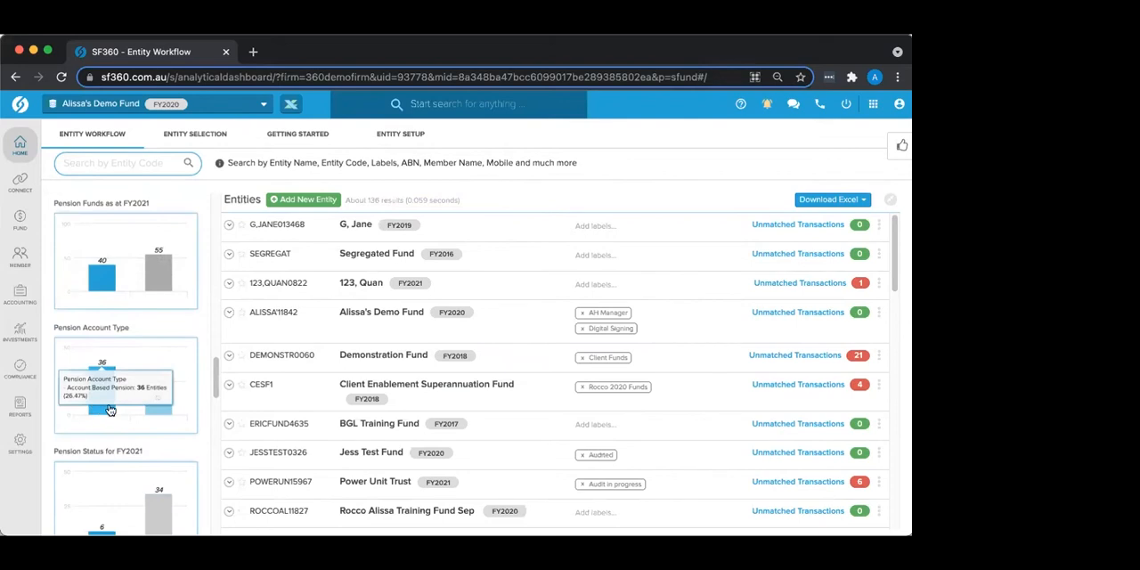
mouse_move(161, 408)
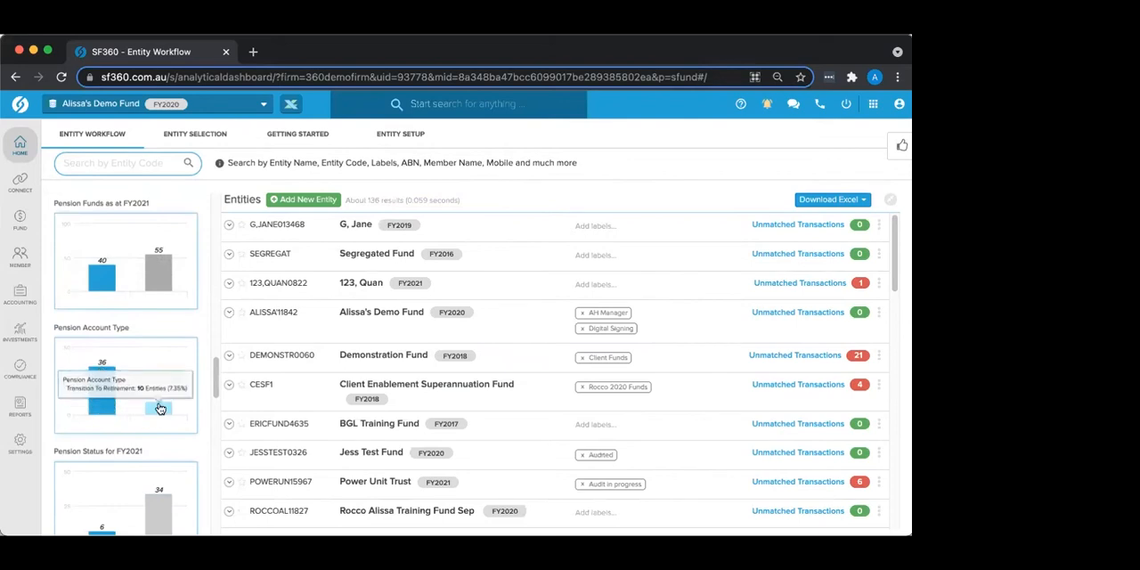
scroll(160, 408, "down", 3)
mouse_move(102, 418)
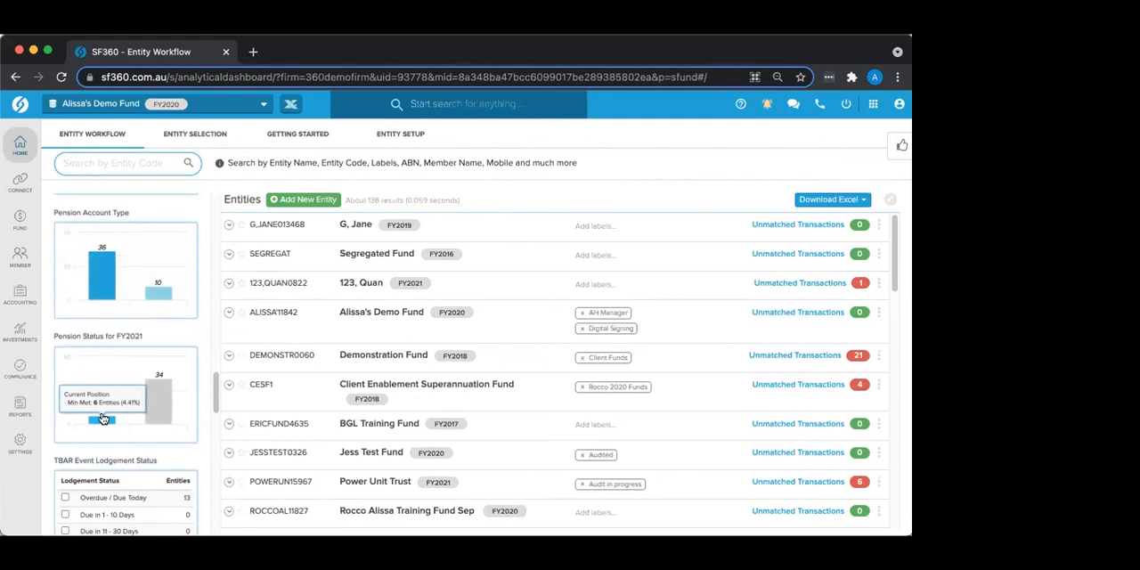
Step: Review the entities filtered to Min Not Met for Pension Status for FY2021, and clear the filter when done
left_click(160, 416)
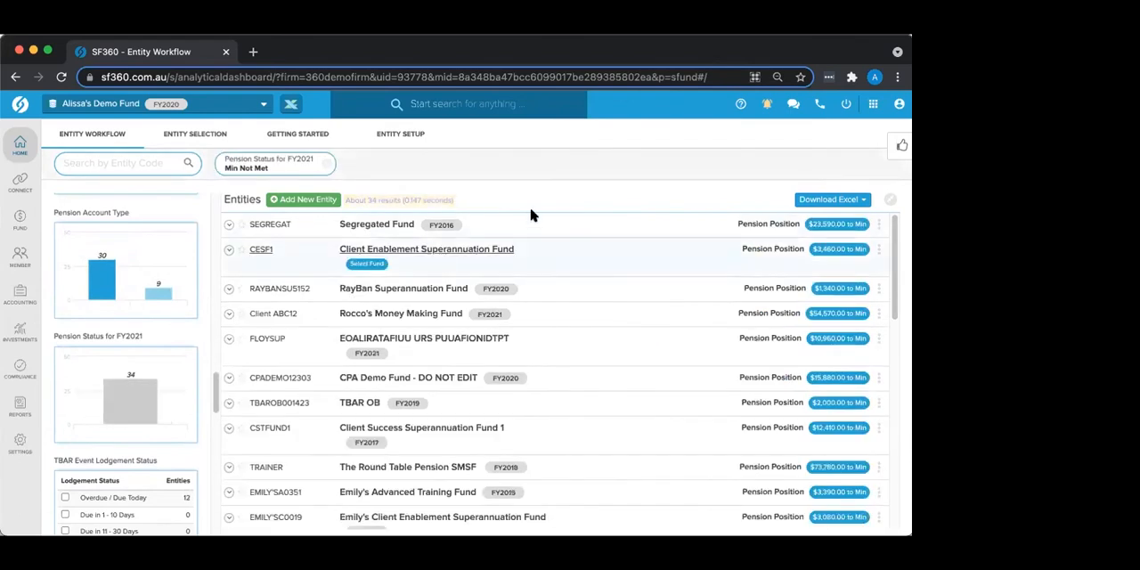
scroll(520, 289, "down", 1)
scroll(520, 289, "up", 1)
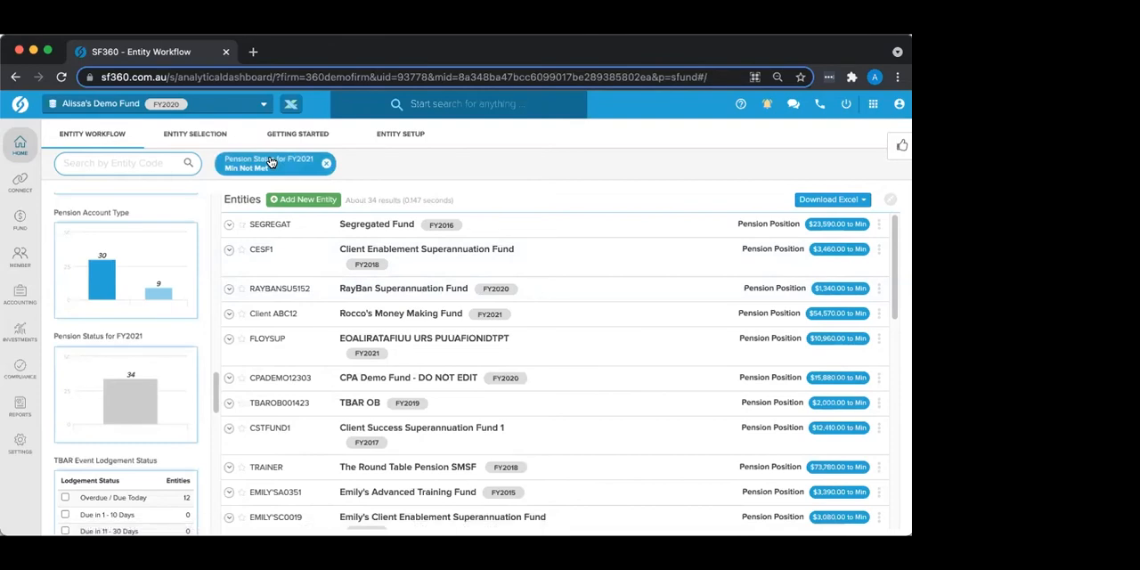
left_click(326, 168)
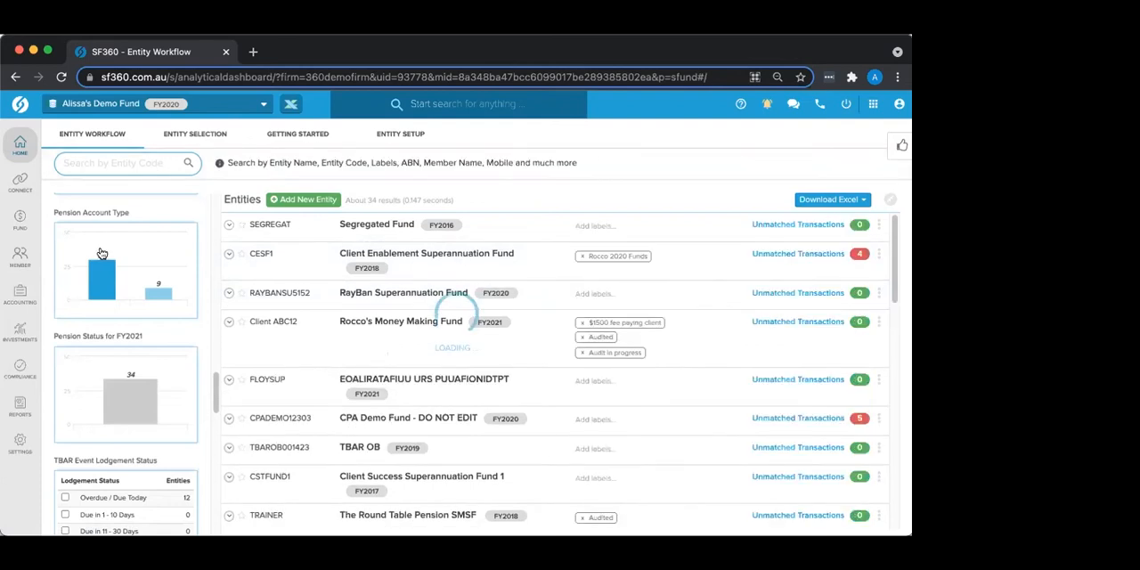
Step: Look back through the remaining filter charts, including FY2021 Lodgement Status, Trust Deed Last Modified Date, Trustee Type and GST Registration Status
scroll(101, 254, "down", 10)
scroll(101, 254, "up", 3)
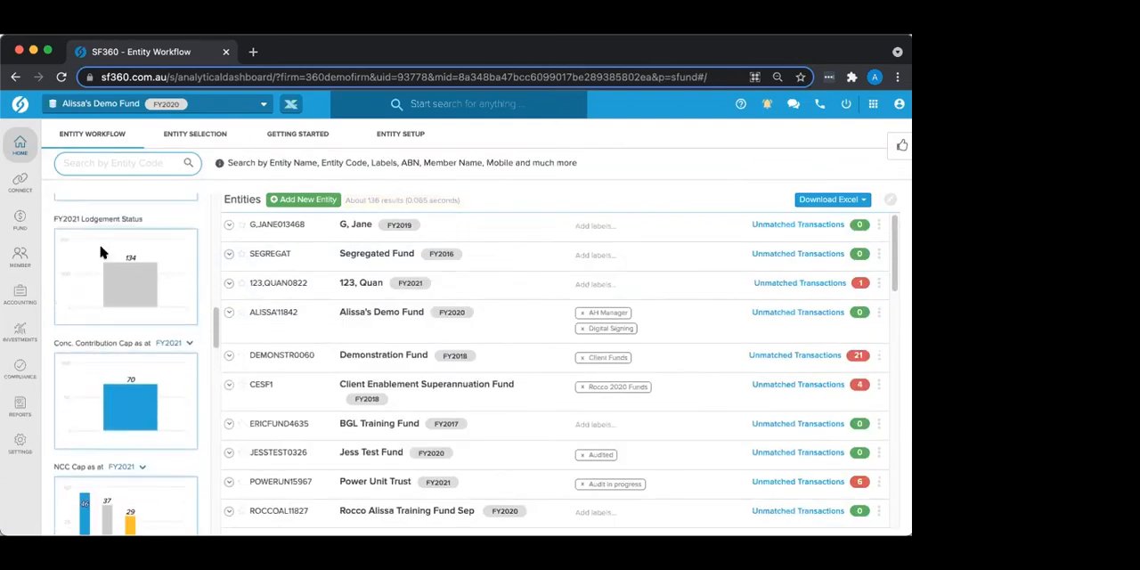
scroll(101, 254, "up", 2)
mouse_move(107, 287)
scroll(108, 288, "up", 3)
mouse_move(146, 287)
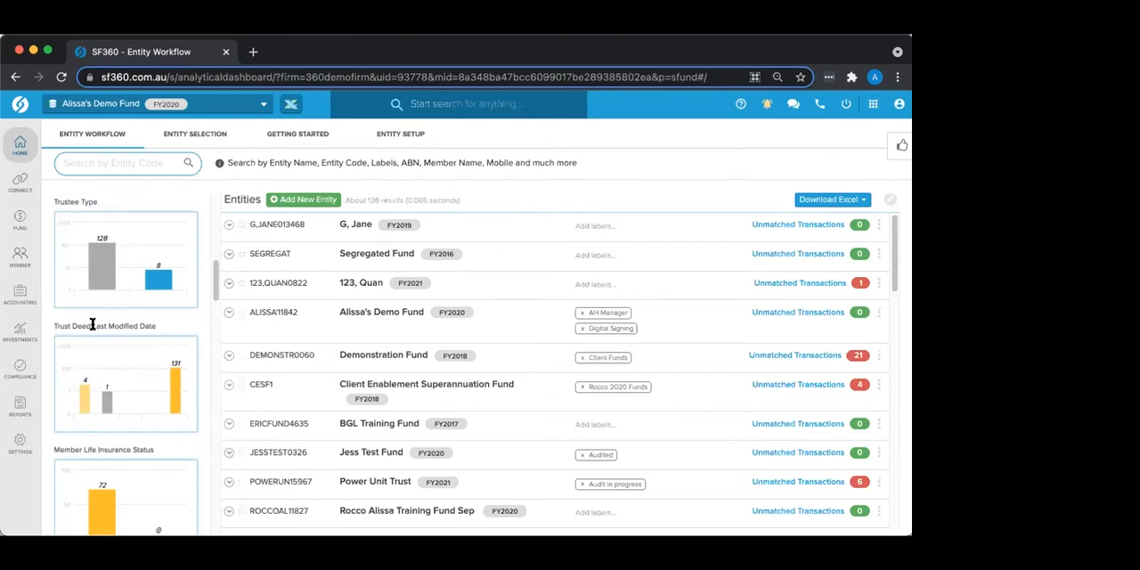
scroll(107, 270, "up", 1)
scroll(107, 270, "up", 3)
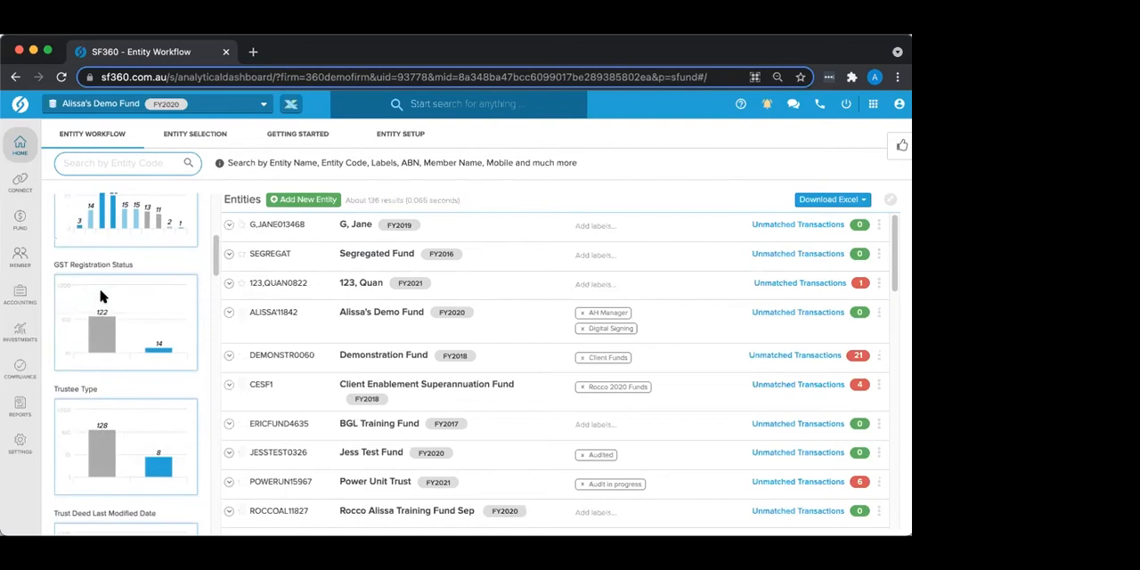
scroll(100, 297, "up", 6)
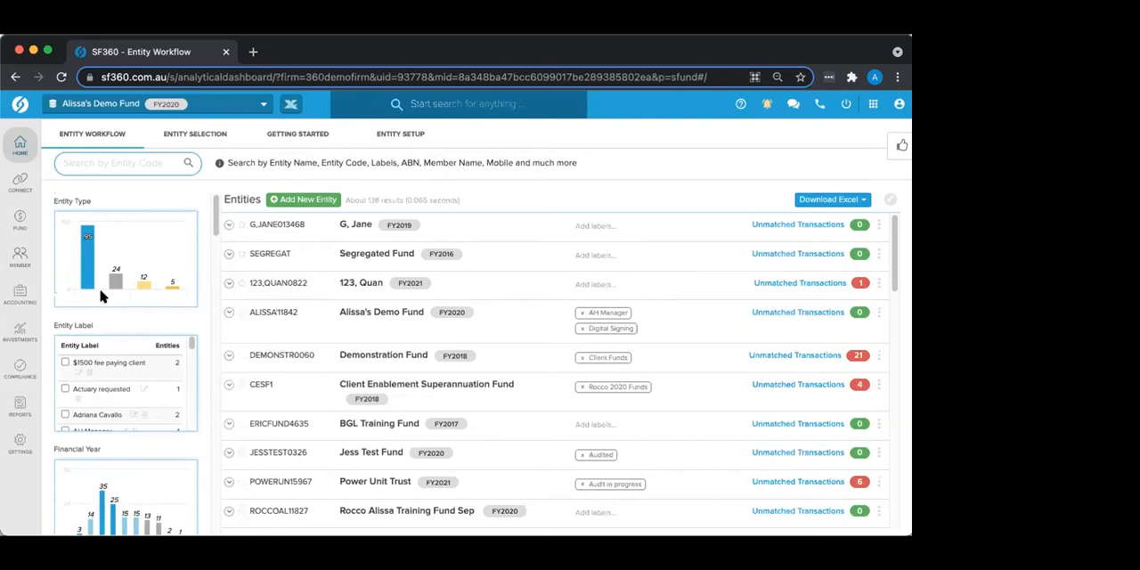
Step: Open the selected demo fund's Fund Dashboard and review its Transactions, Workpapers, Data Feeds, Client Query and Investment Dashboard sections
mouse_move(20, 222)
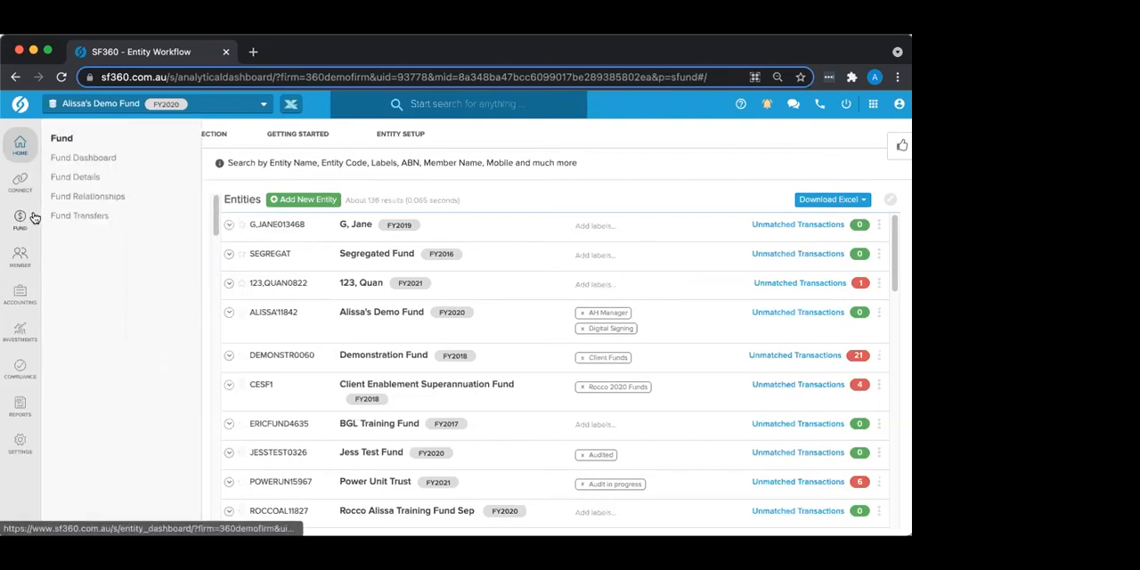
left_click(19, 224)
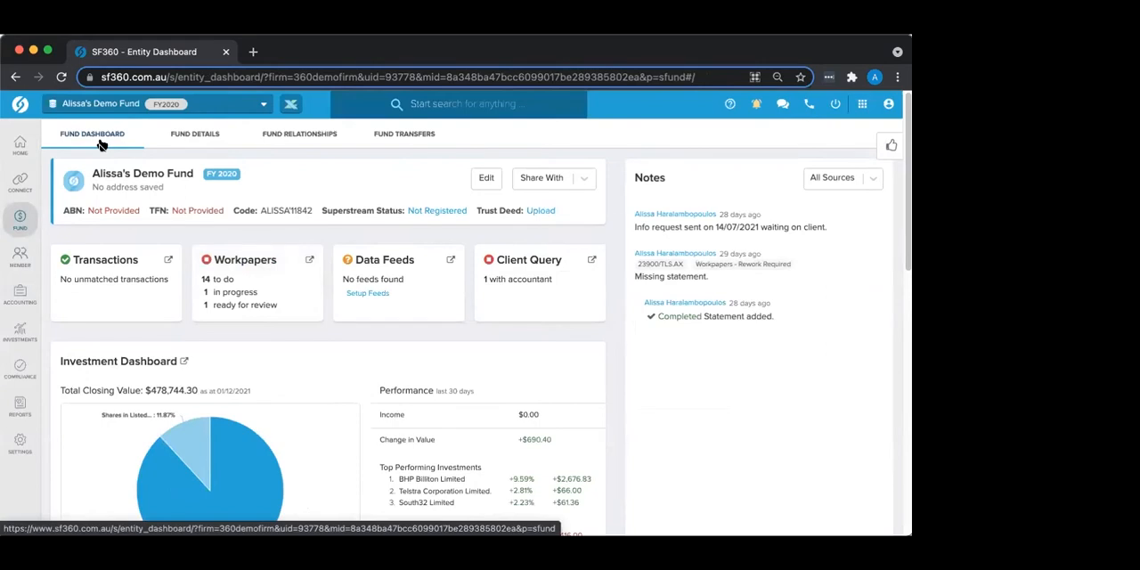
mouse_move(22, 221)
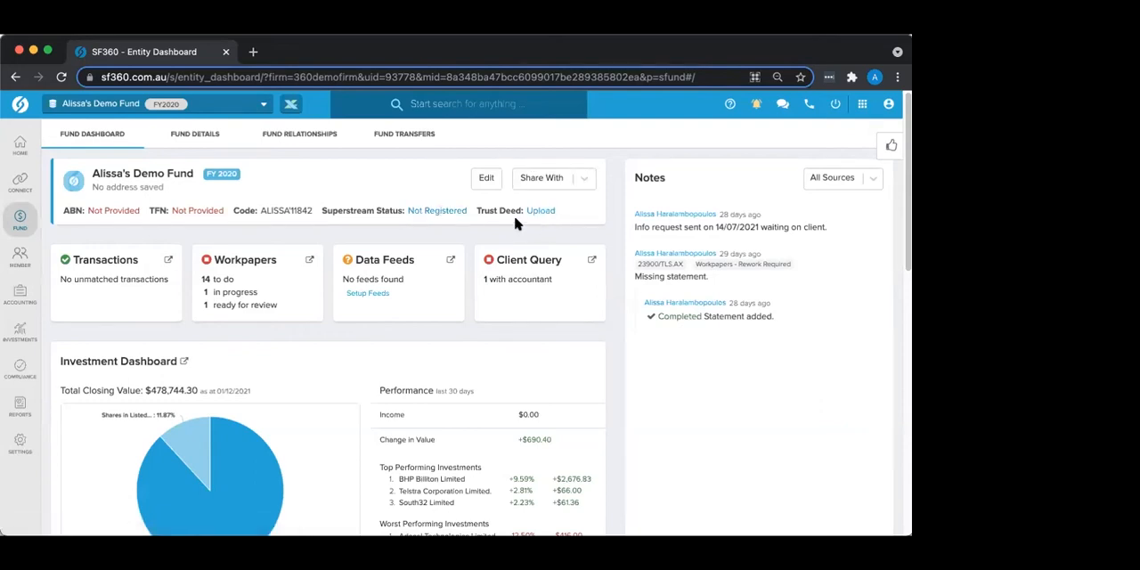
scroll(515, 223, "down", 1)
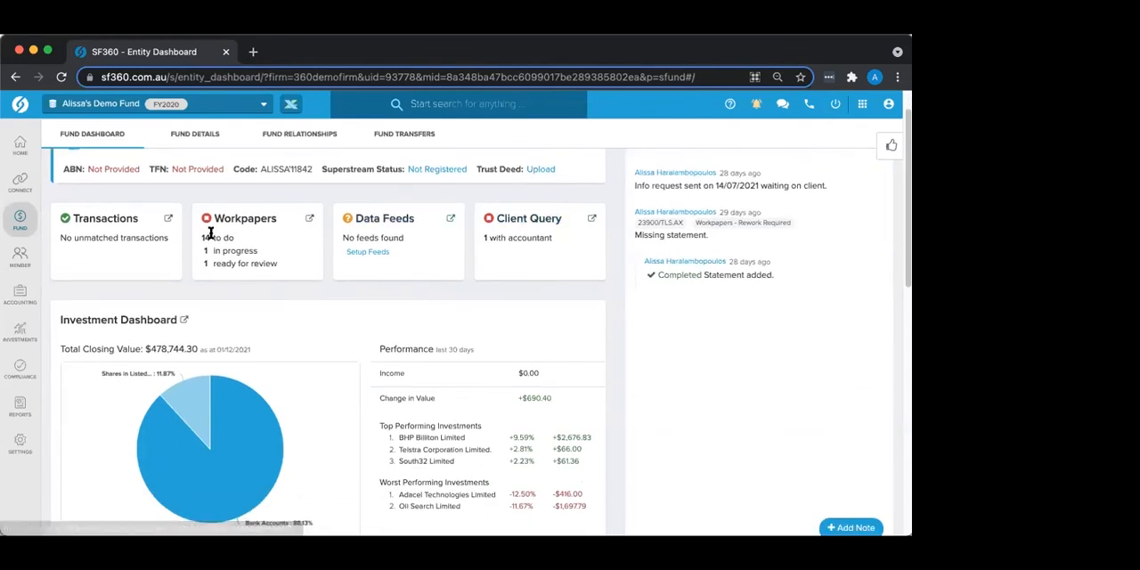
scroll(92, 260, "up", 1)
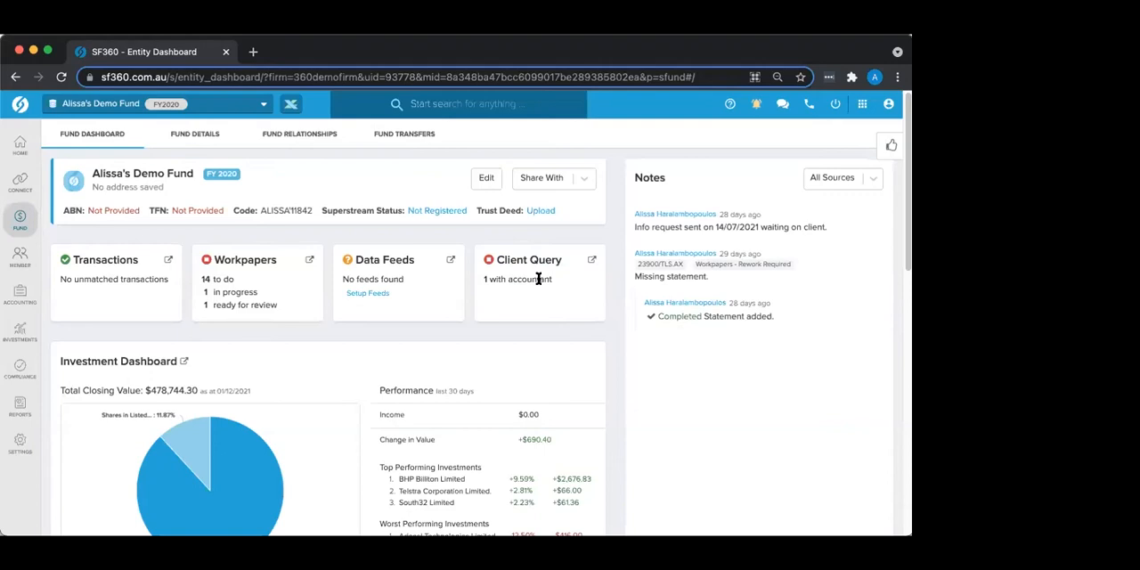
scroll(199, 374, "down", 1)
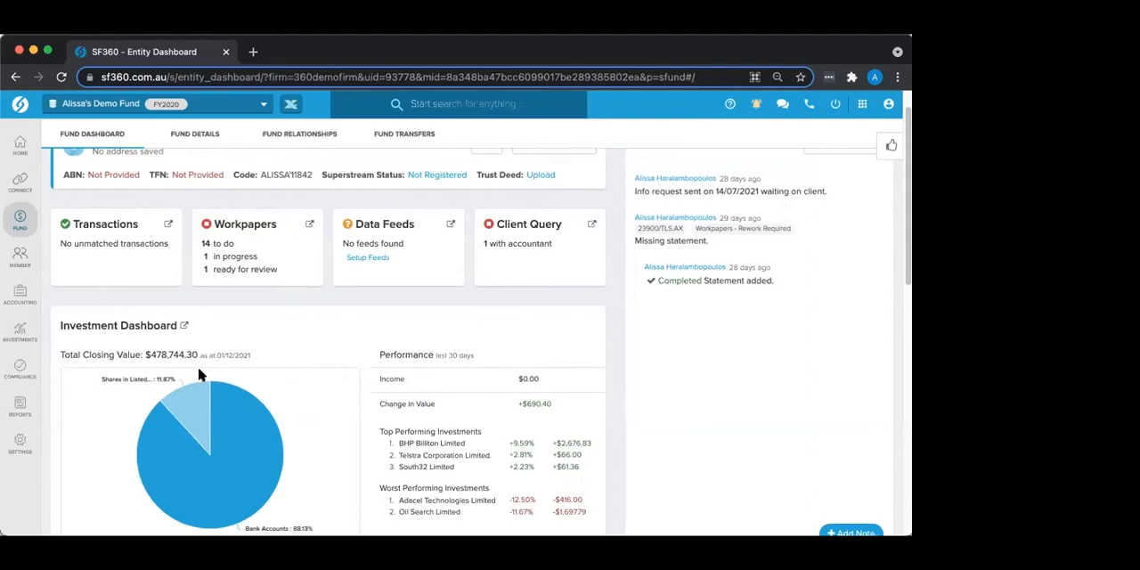
Step: Review the fund's Investment Dashboard performance figures, Relationships list, Data Feeds table and Connections section
scroll(201, 375, "down", 2)
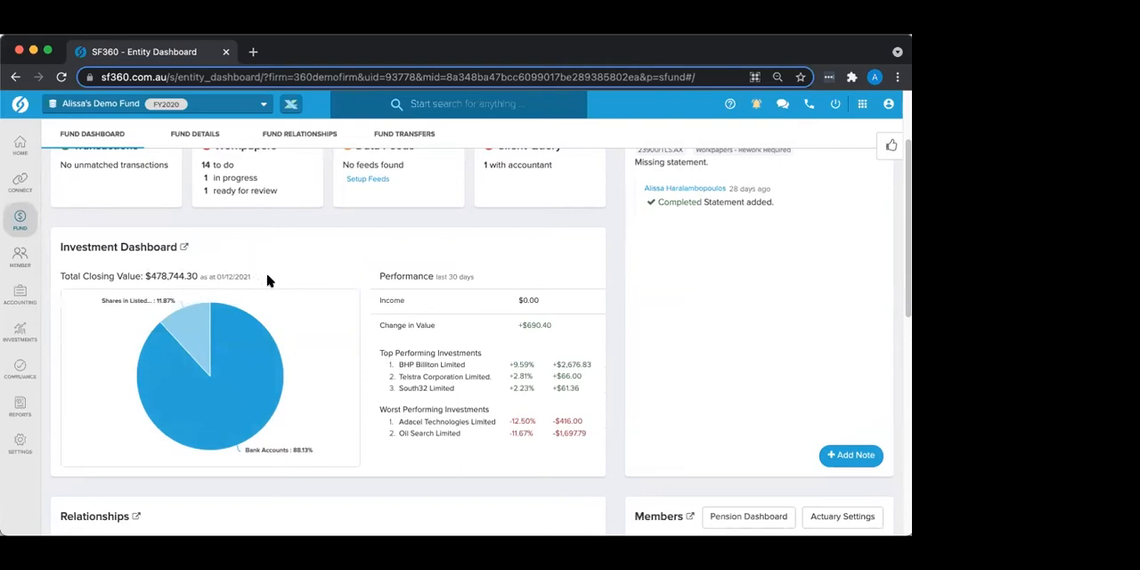
mouse_move(238, 364)
scroll(445, 316, "down", 5)
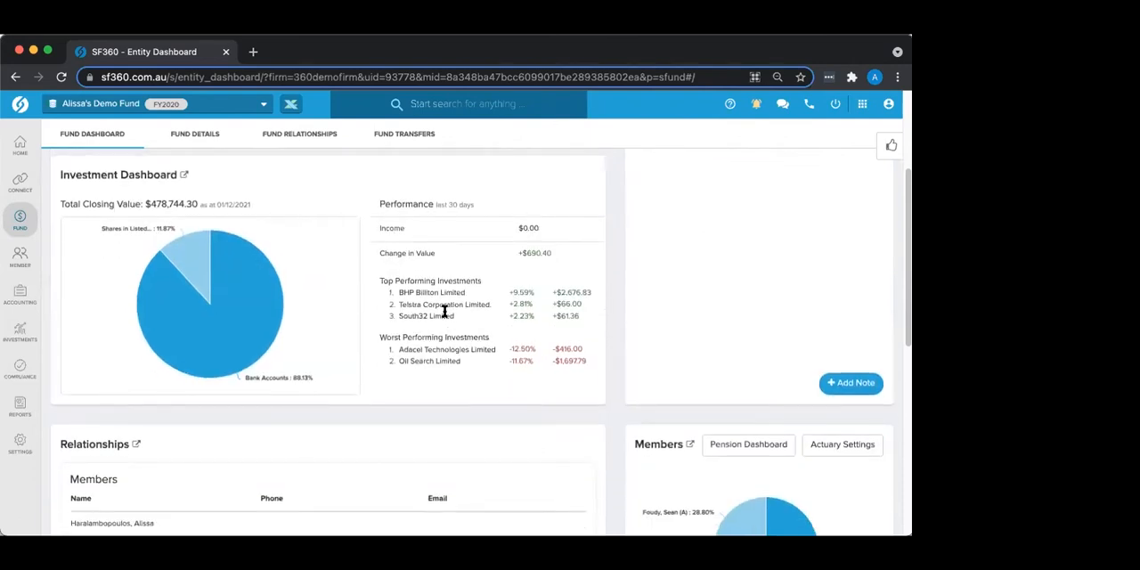
scroll(445, 317, "down", 1)
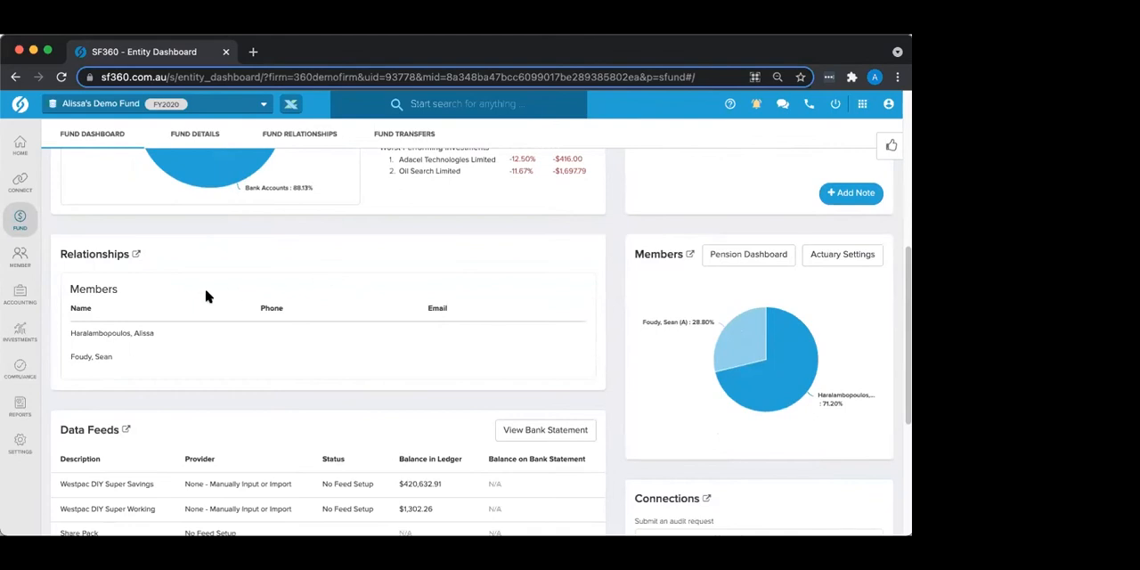
scroll(161, 272, "down", 1)
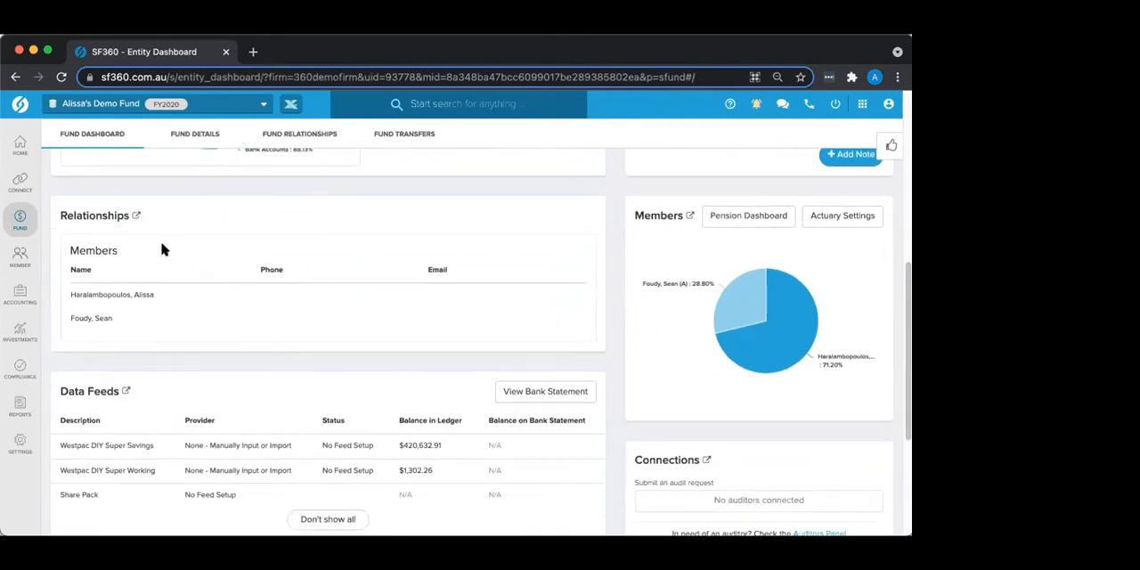
scroll(144, 283, "down", 1)
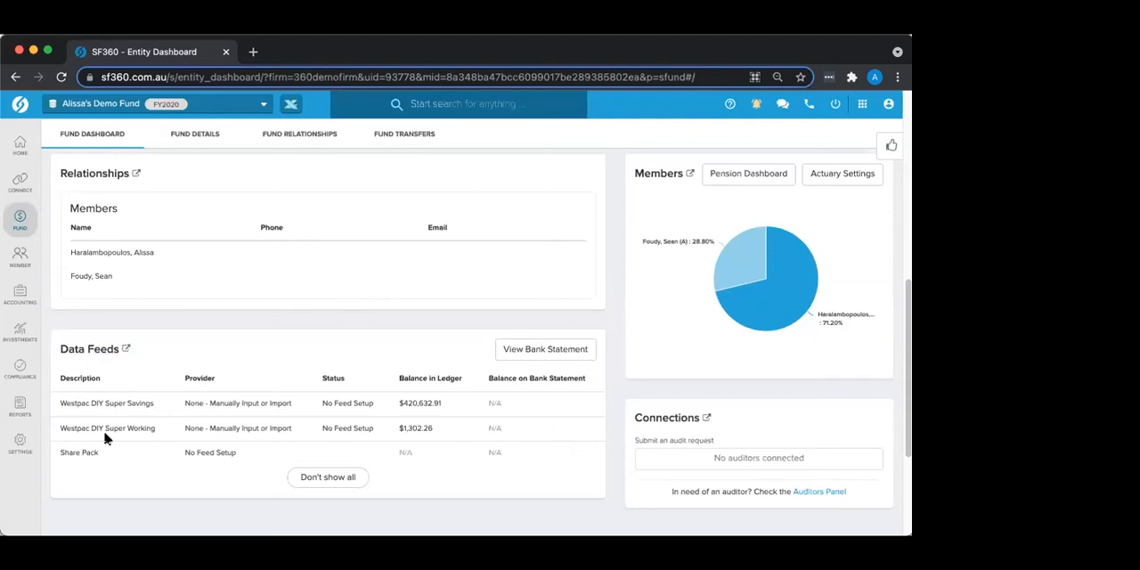
scroll(103, 437, "down", 1)
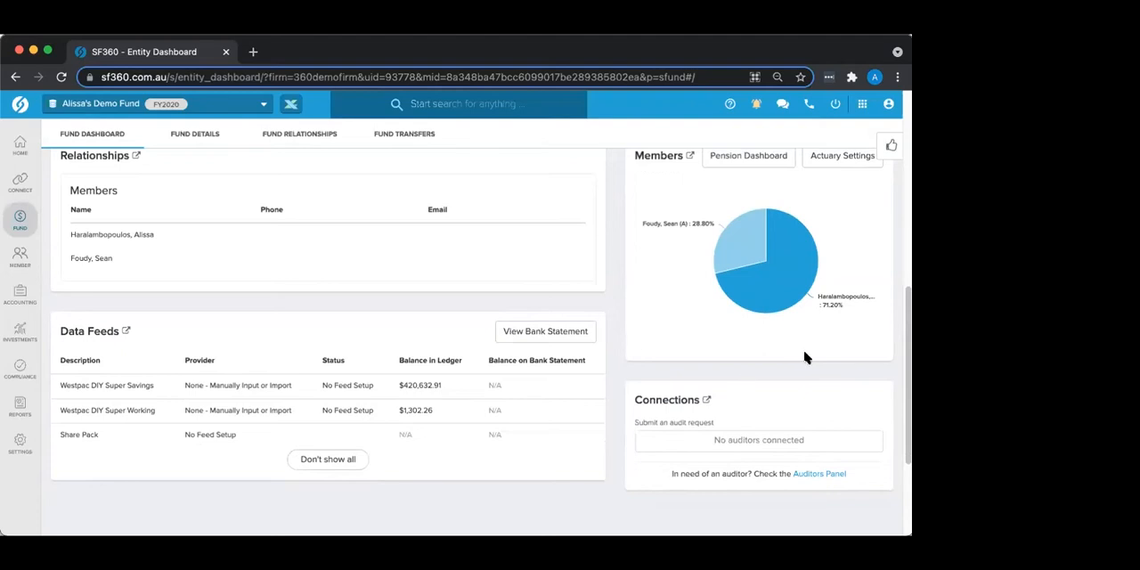
Step: Examine each member's age, balance and percentage share in the Members pie chart
scroll(804, 356, "up", 2)
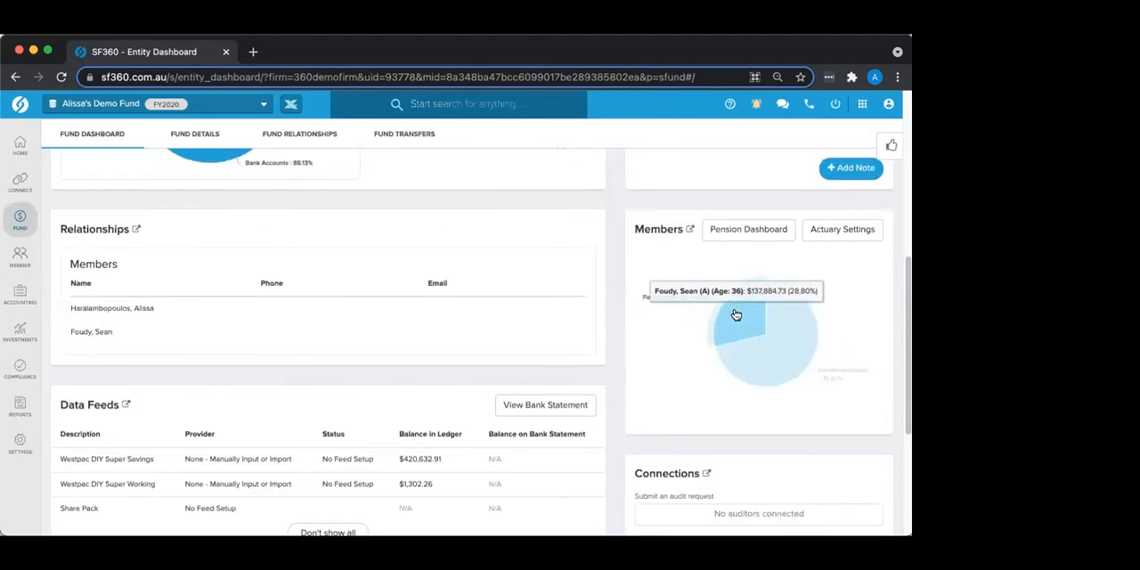
mouse_move(783, 347)
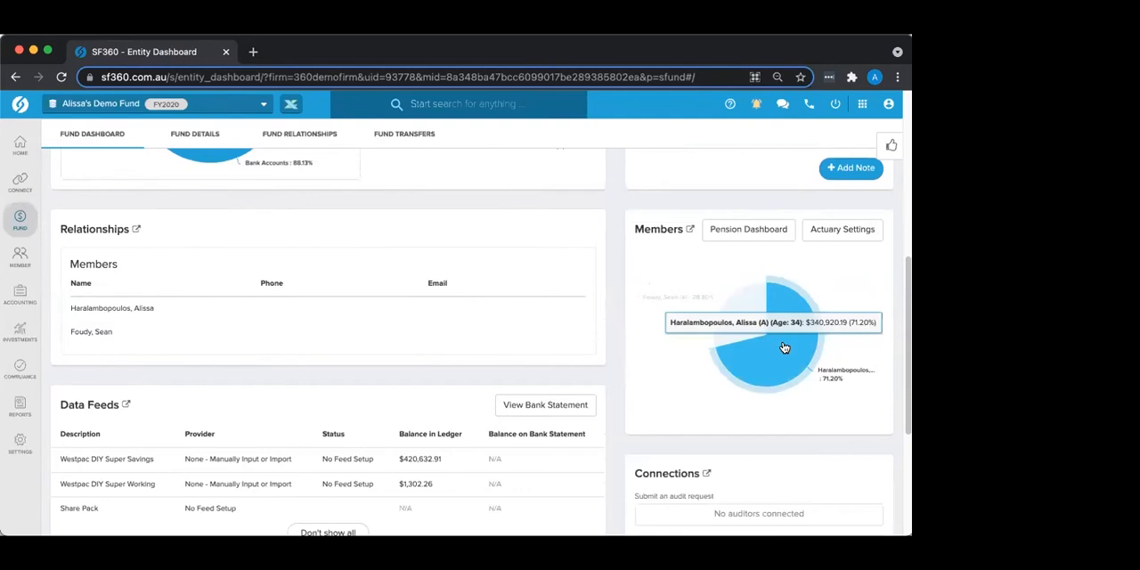
mouse_move(738, 319)
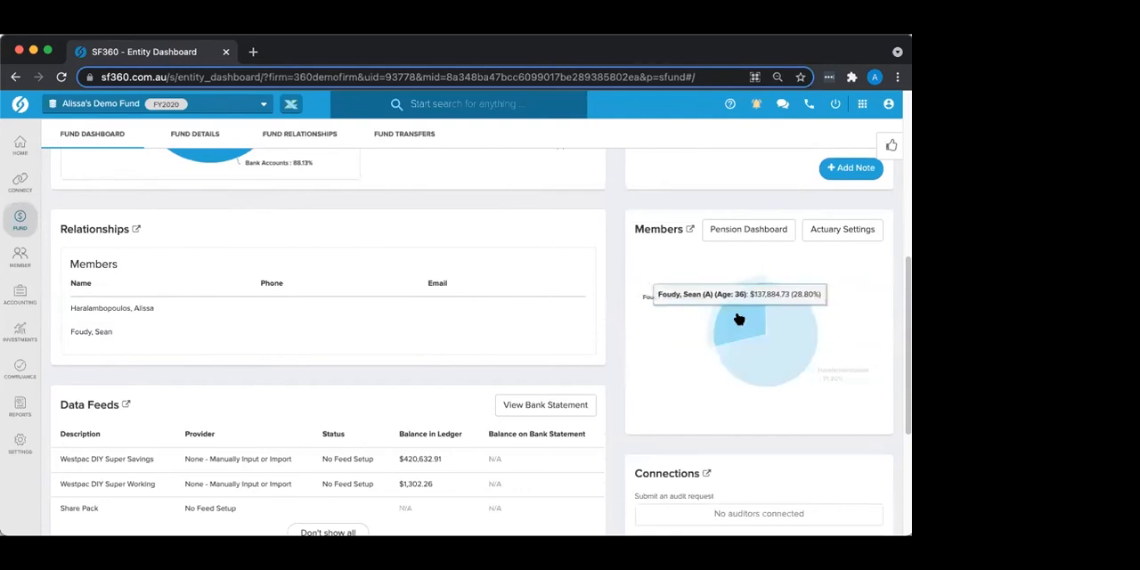
mouse_move(776, 292)
scroll(783, 283, "up", 2)
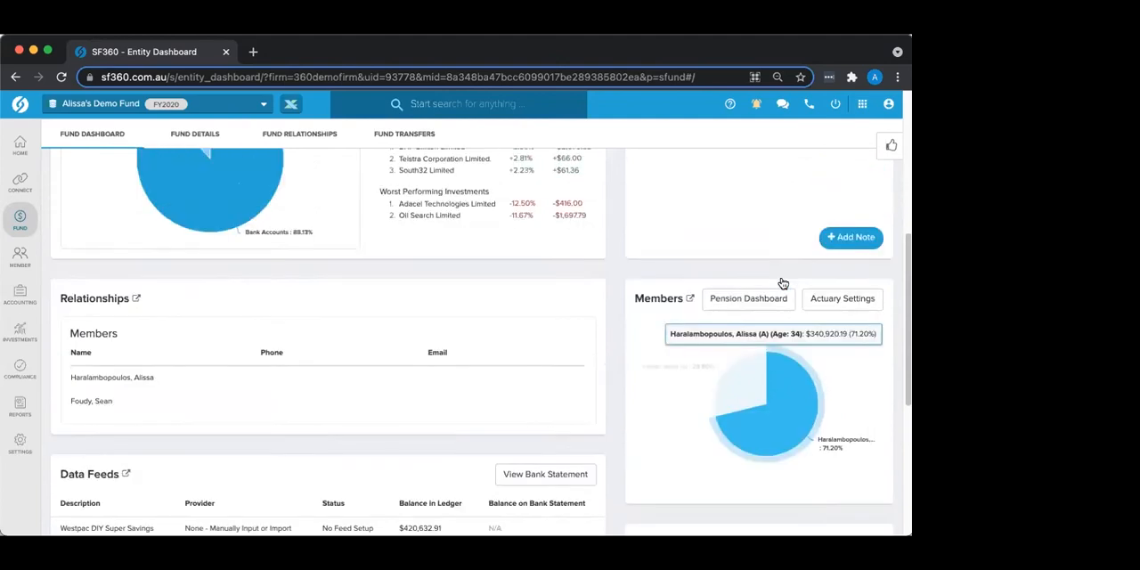
Step: Review the fund's Notes, opening the info request note for editing and cancelling the edit
scroll(782, 283, "up", 5)
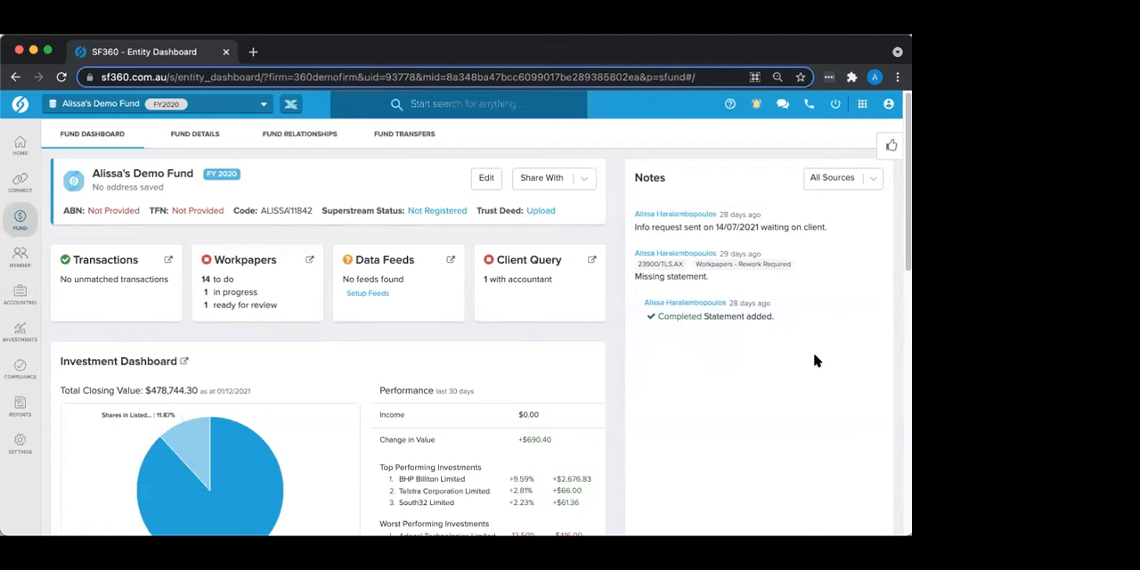
scroll(809, 308, "down", 2)
scroll(784, 294, "up", 2)
mouse_move(760, 231)
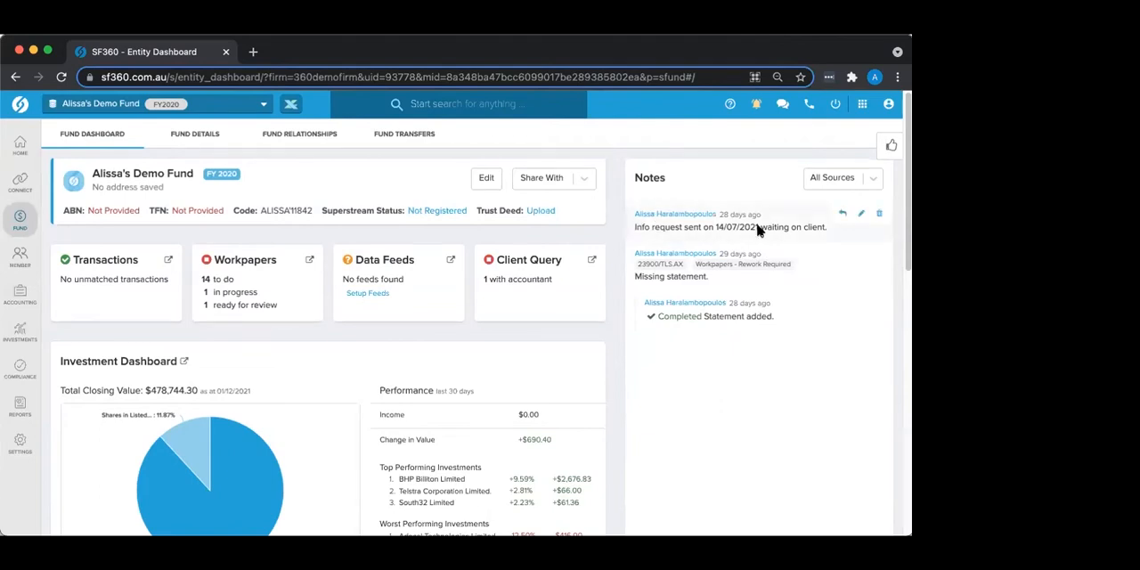
left_click(862, 216)
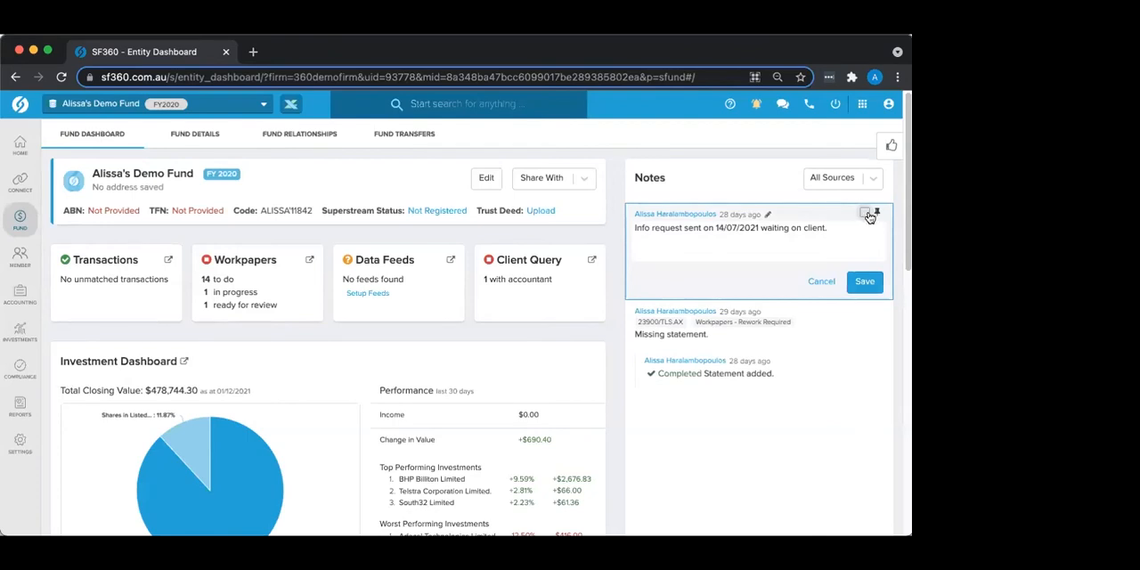
left_click(821, 282)
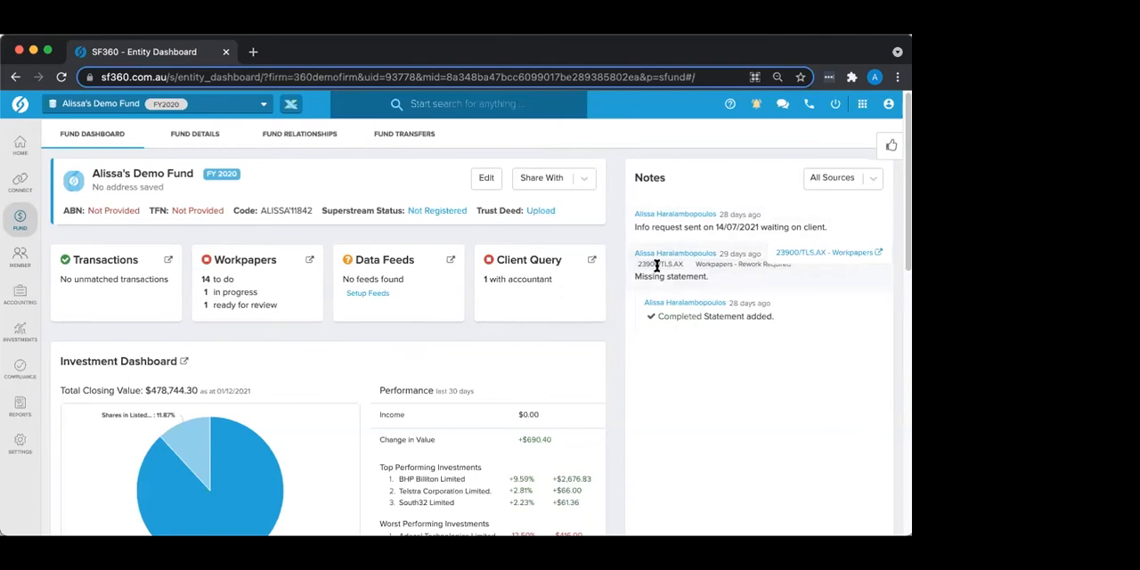
scroll(706, 328, "down", 1)
scroll(706, 328, "down", 2)
scroll(706, 328, "up", 3)
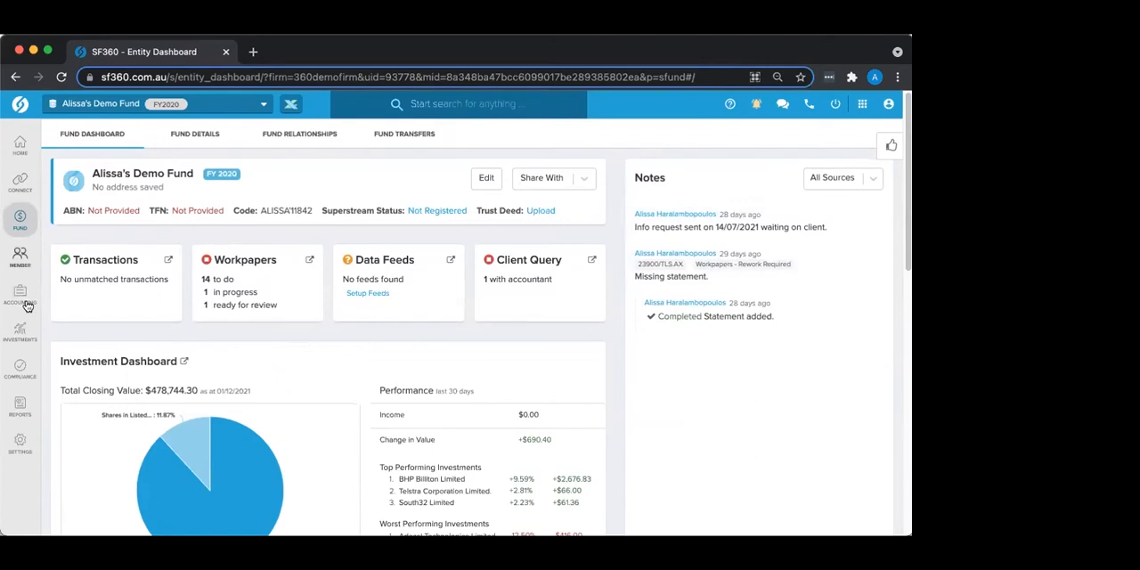
Step: Open Feed Management for the fund and review its Entity Summary of Bank Feeds, Share Data, and Wraps and Platforms
mouse_move(16, 185)
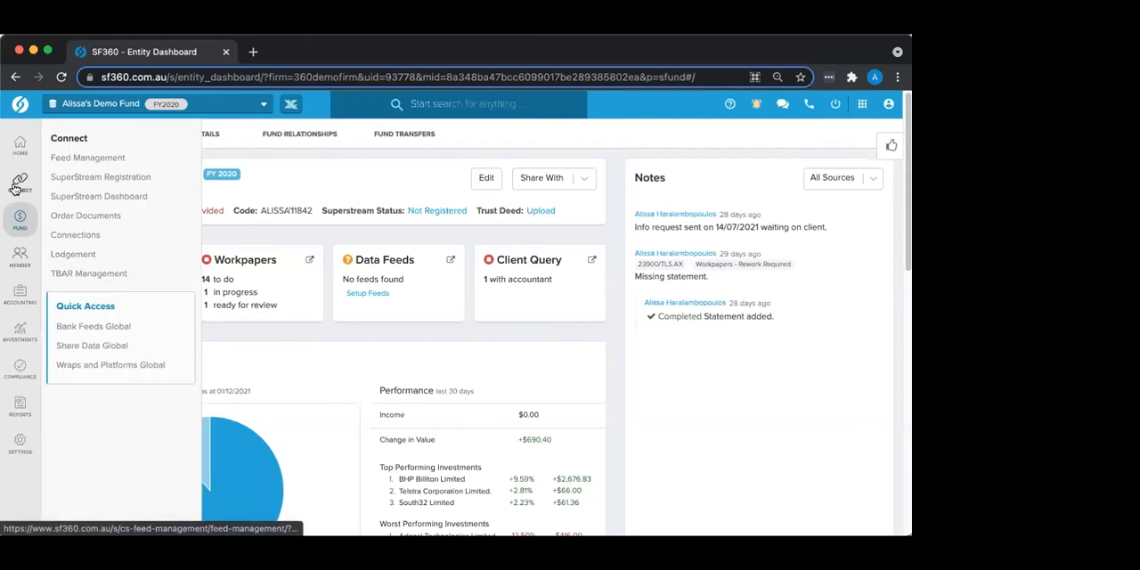
left_click(15, 188)
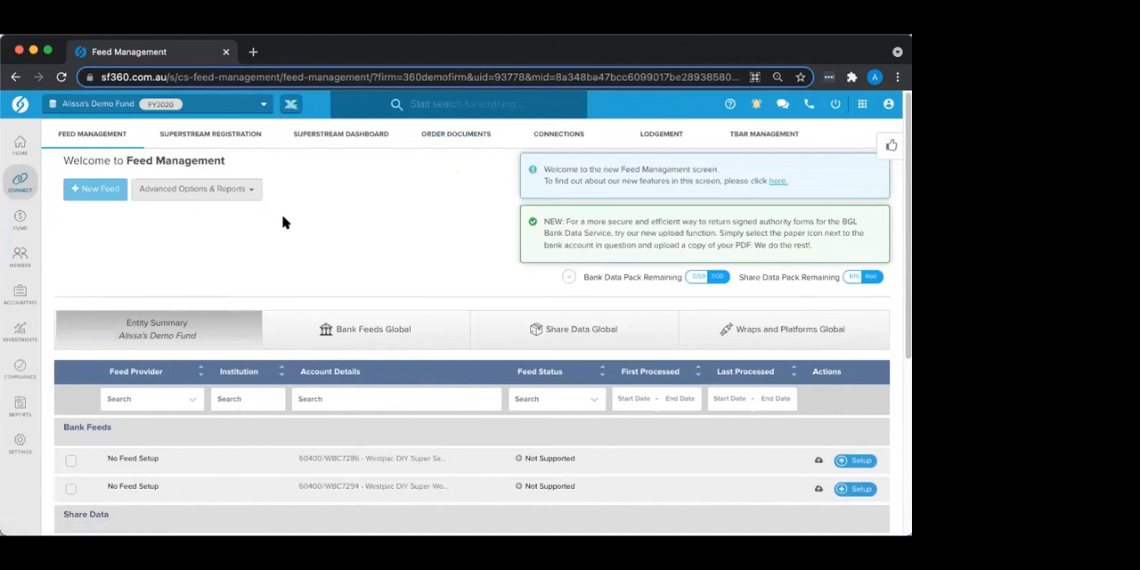
scroll(161, 233, "down", 1)
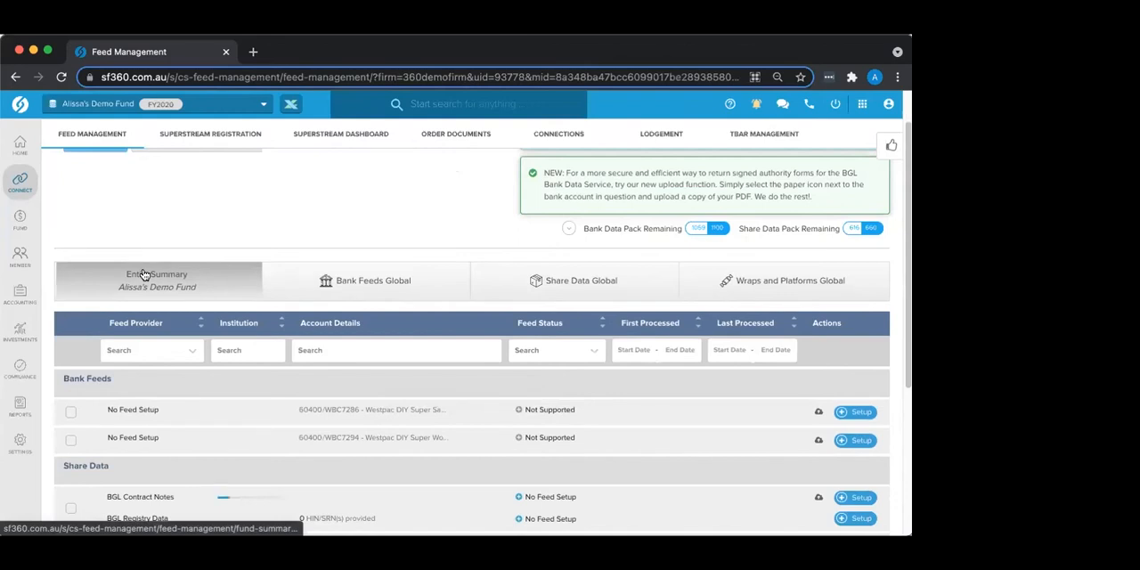
scroll(143, 274, "down", 2)
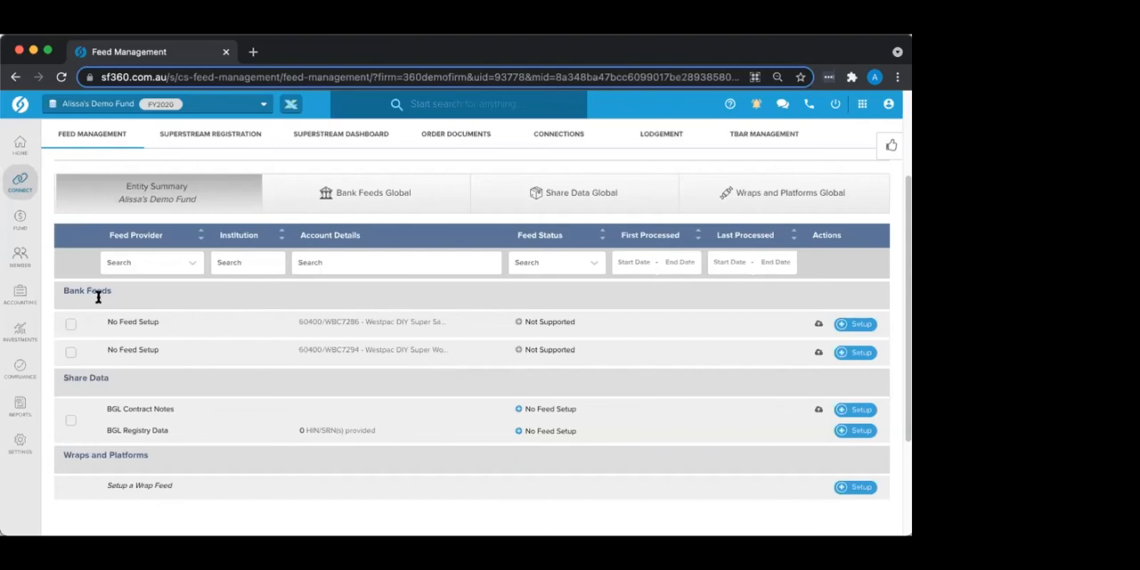
scroll(110, 382, "down", 3)
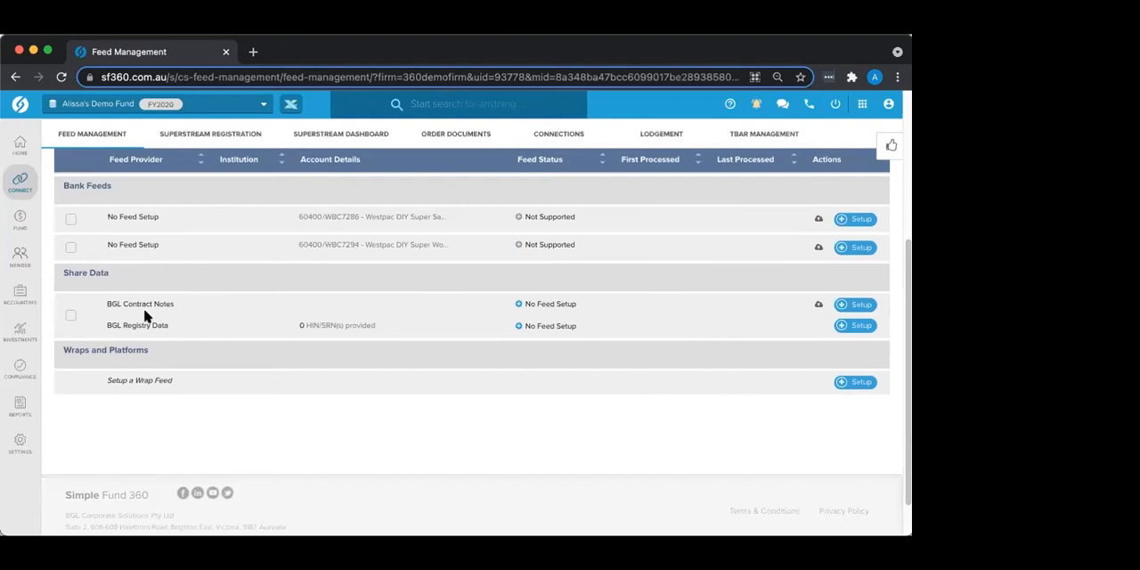
scroll(82, 336, "up", 1)
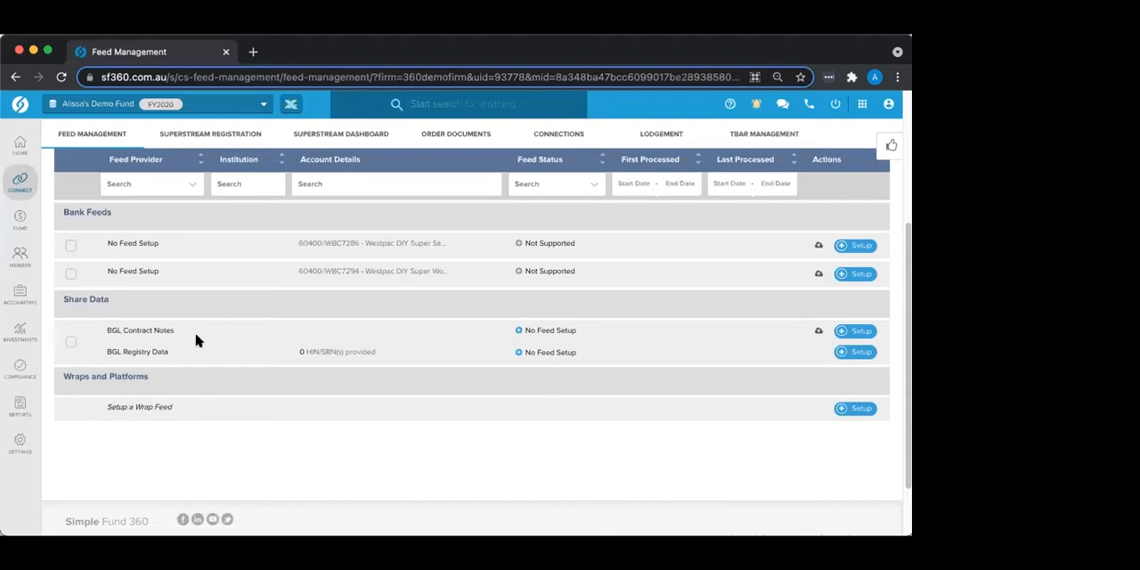
scroll(195, 340, "up", 5)
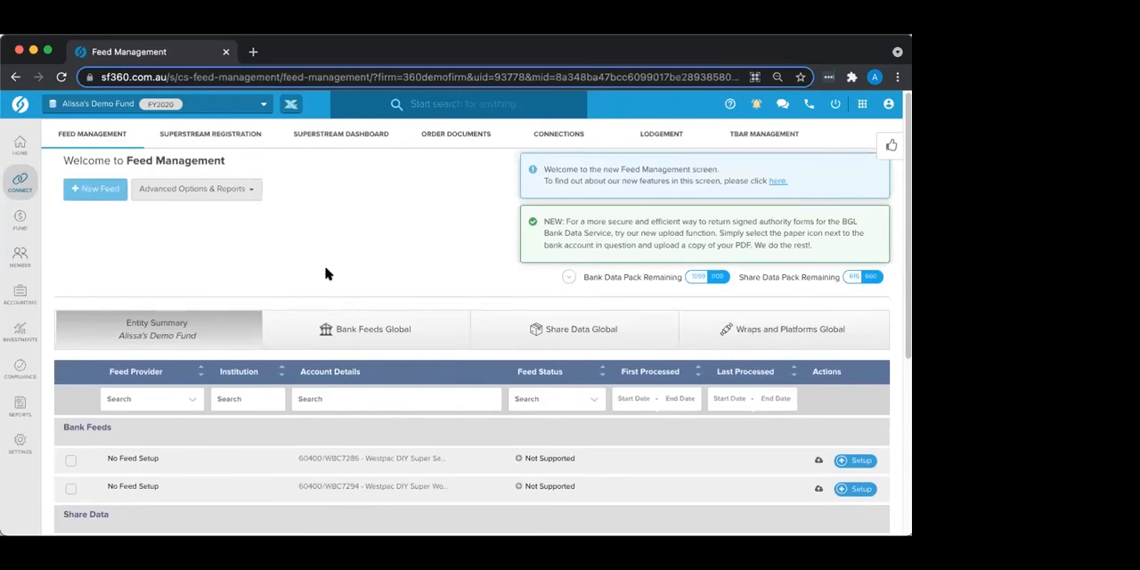
Step: Show the Bank Feeds Global list and filter it by Supported, followed by Awaiting Signature
left_click(382, 341)
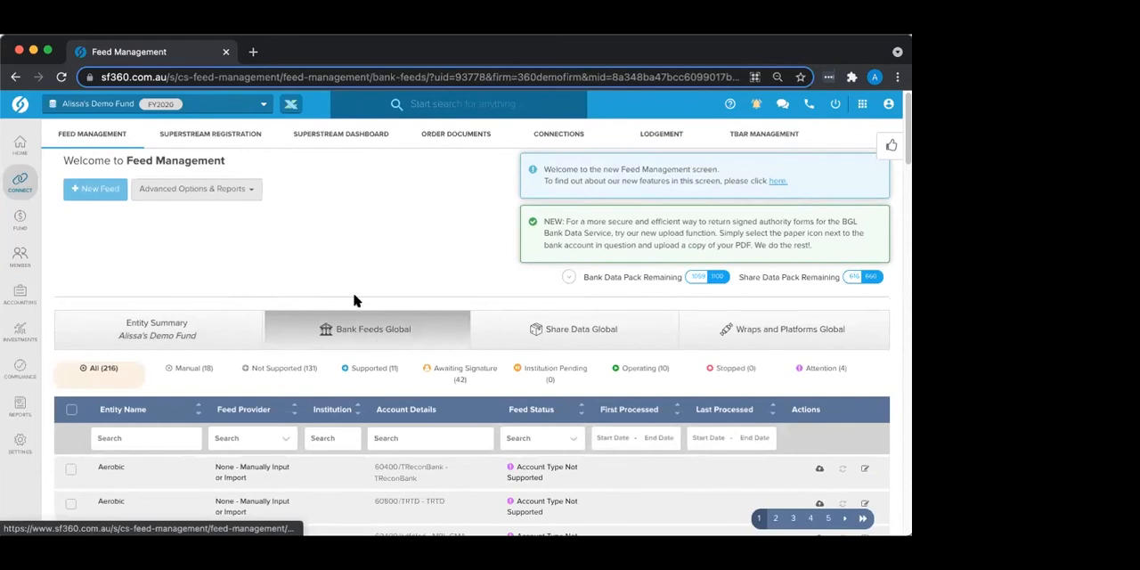
scroll(354, 299, "down", 2)
scroll(354, 299, "down", 3)
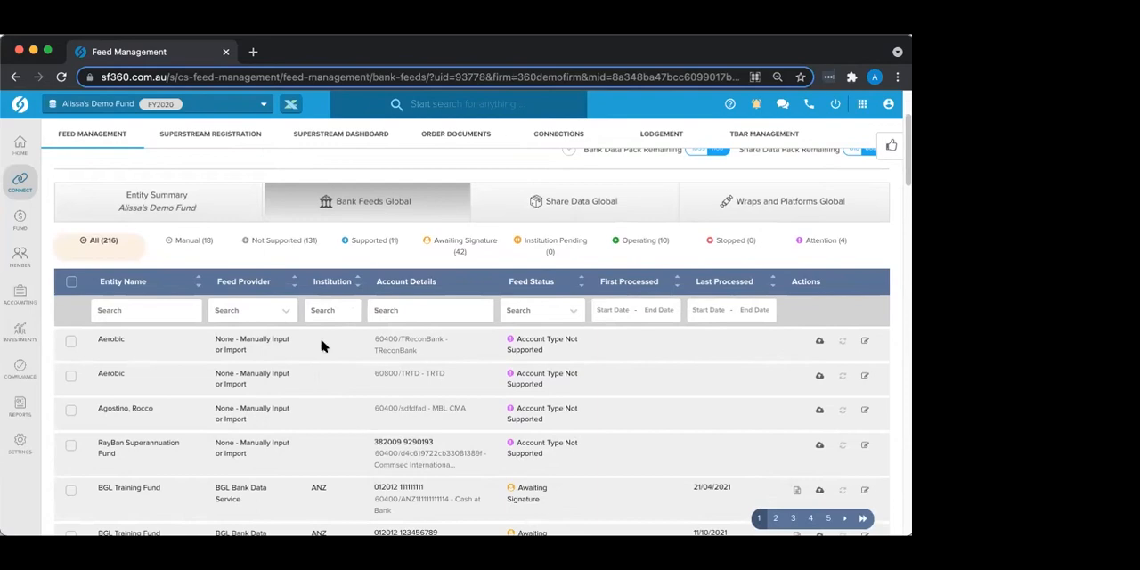
left_click(368, 242)
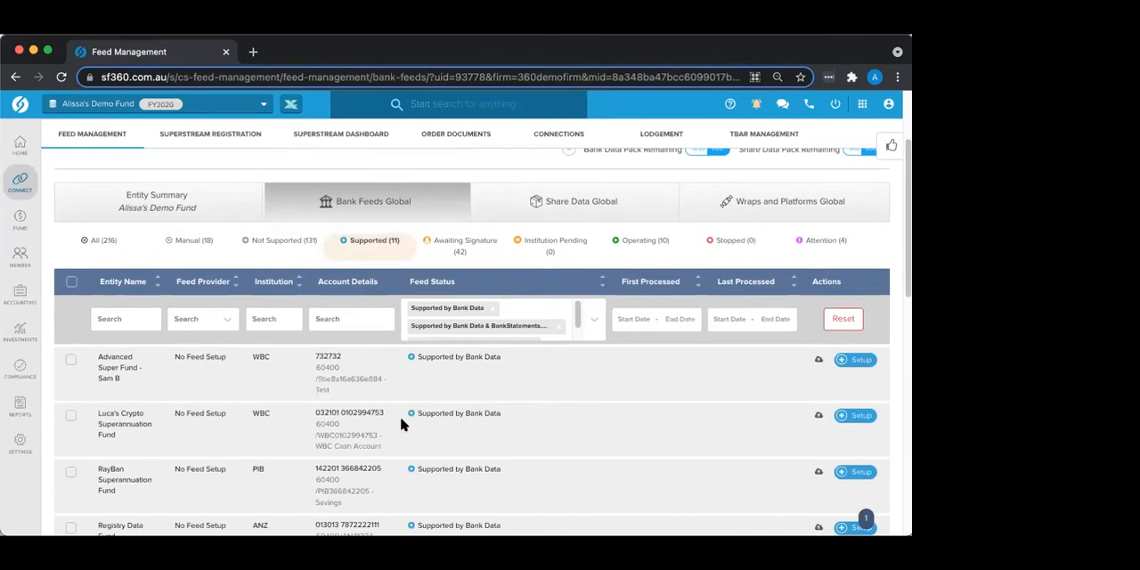
left_click(466, 245)
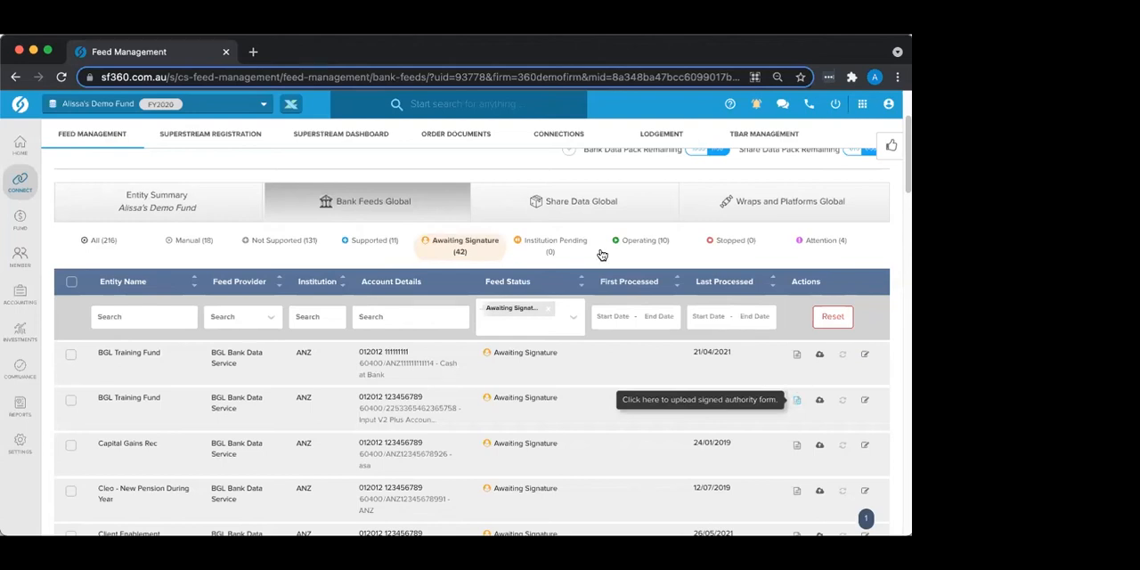
Step: View the Share Data Global list and look through the feeds in Wraps and Platforms Global
left_click(627, 209)
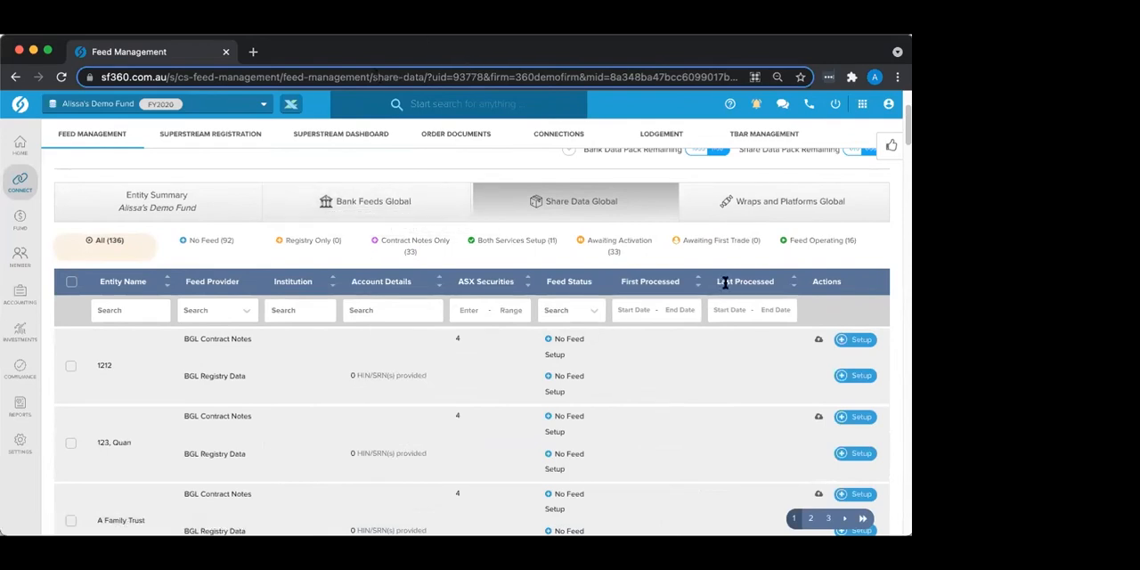
left_click(806, 203)
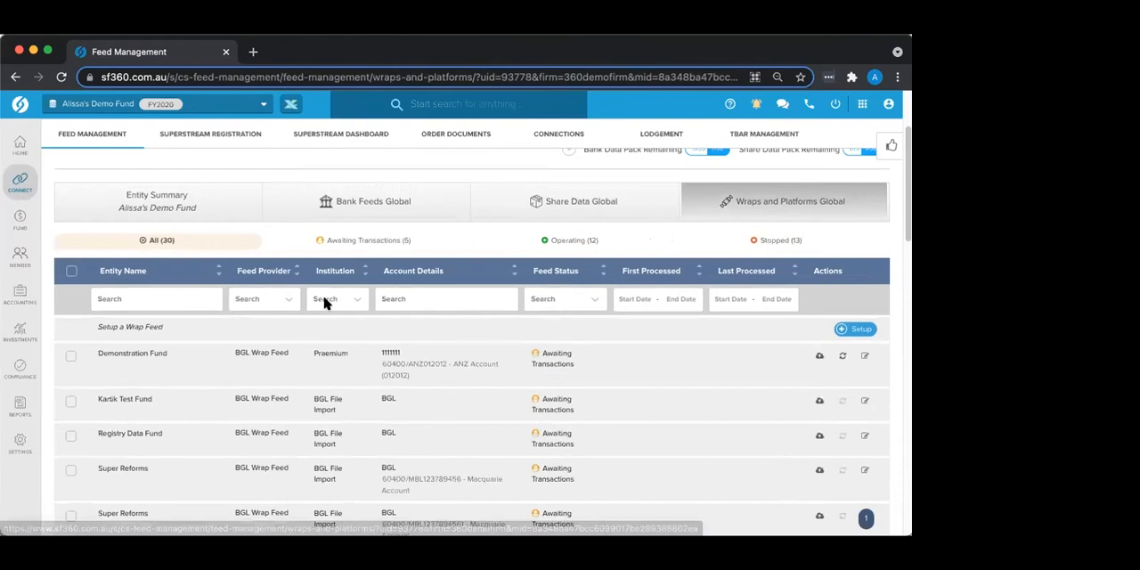
scroll(325, 458, "down", 5)
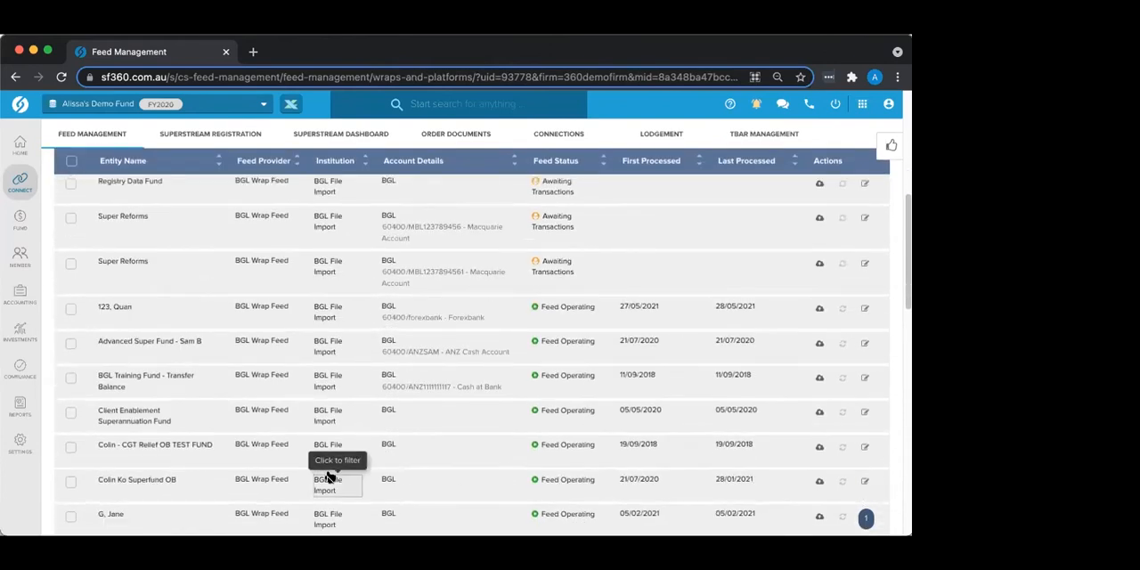
scroll(326, 476, "down", 3)
scroll(326, 476, "up", 1)
scroll(327, 477, "up", 8)
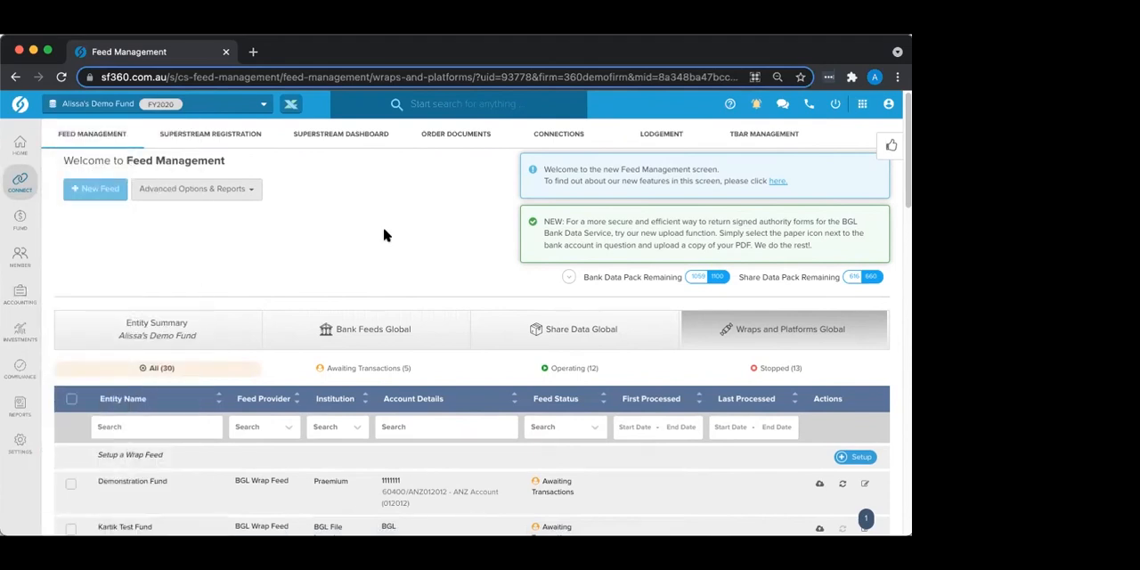
Step: Return to Bank Feeds Global and replace the Awaiting Signature filter with All
left_click(299, 338)
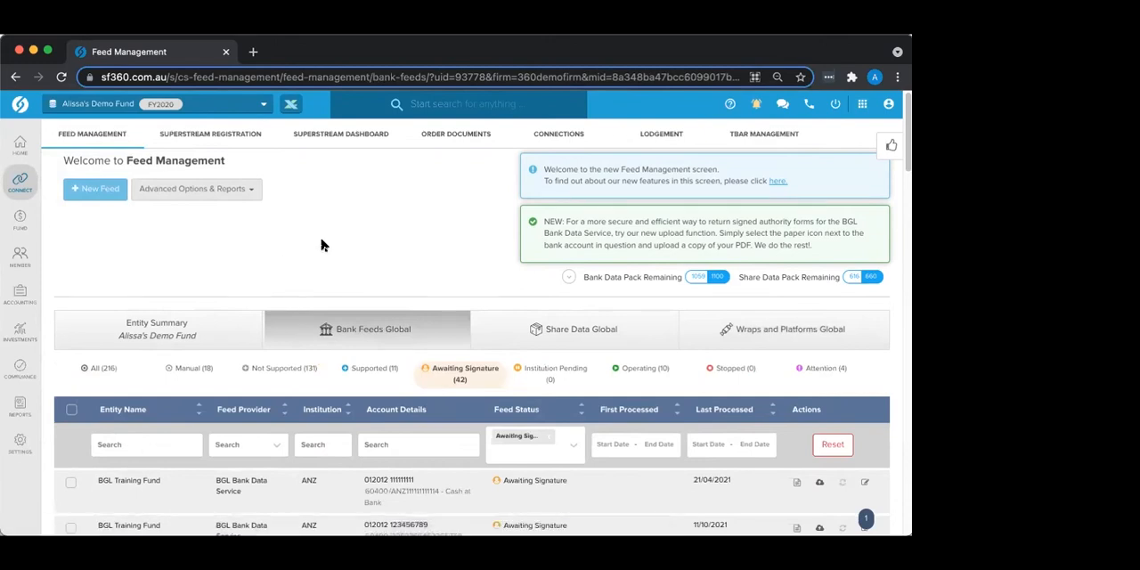
scroll(321, 245, "down", 3)
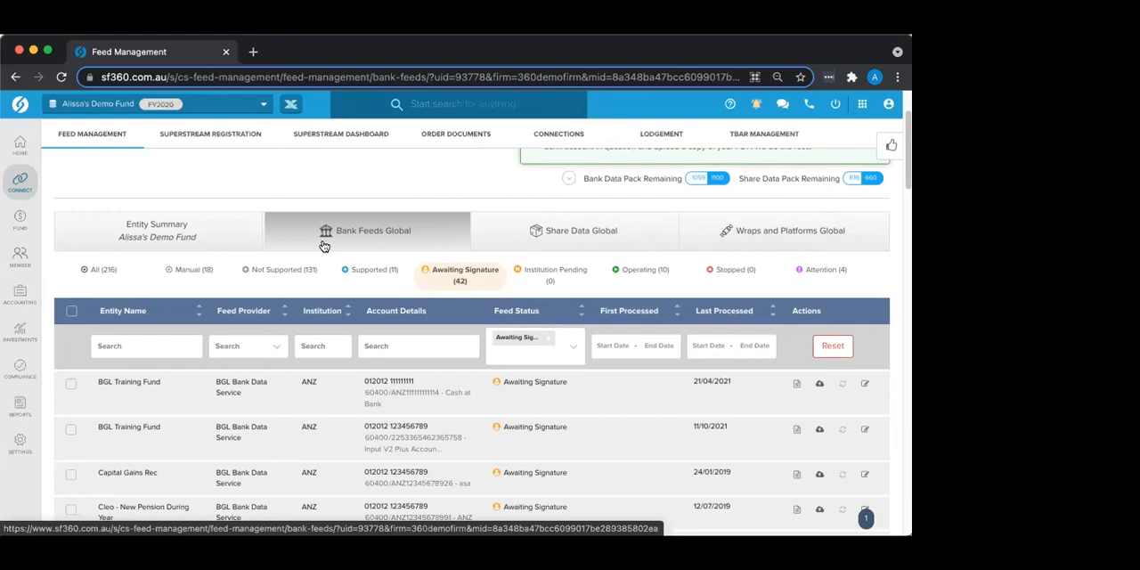
left_click(103, 270)
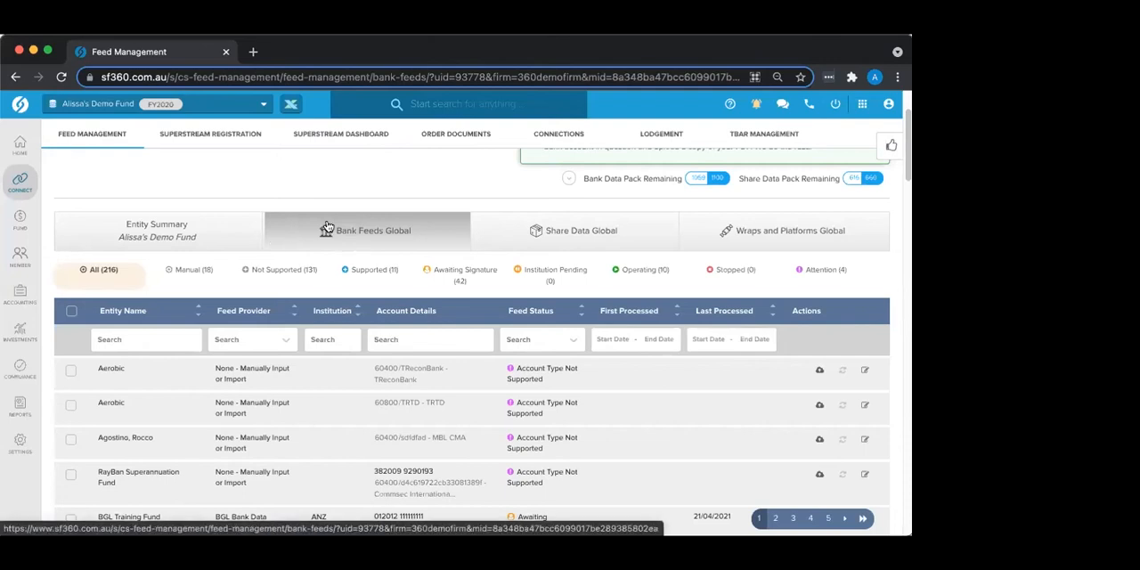
scroll(397, 185, "up", 3)
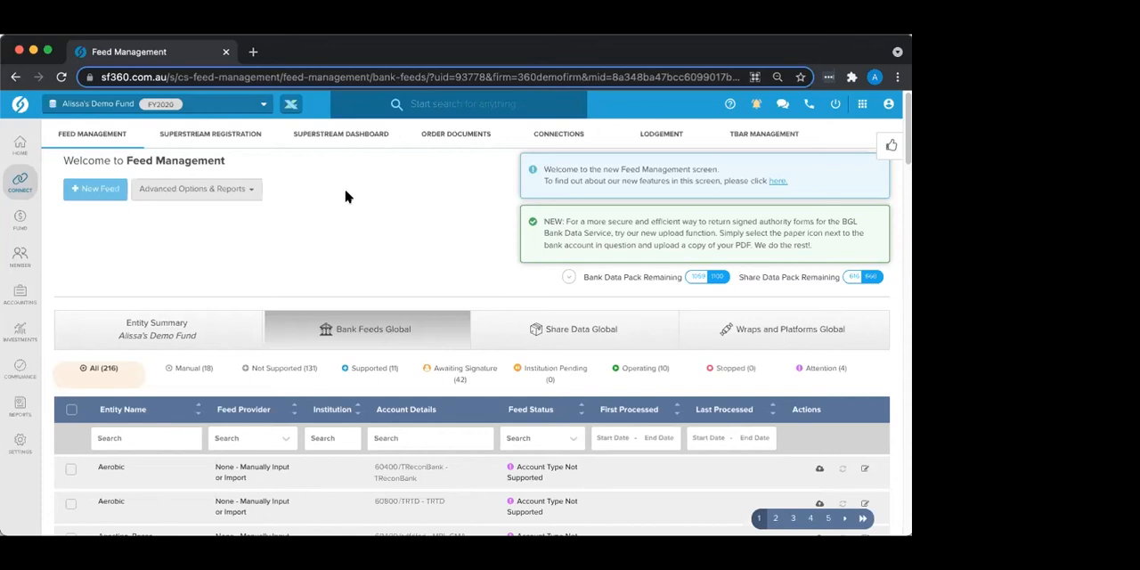
Step: Open the fund's Transaction List in the Accounting area
mouse_move(20, 219)
left_click(11, 305)
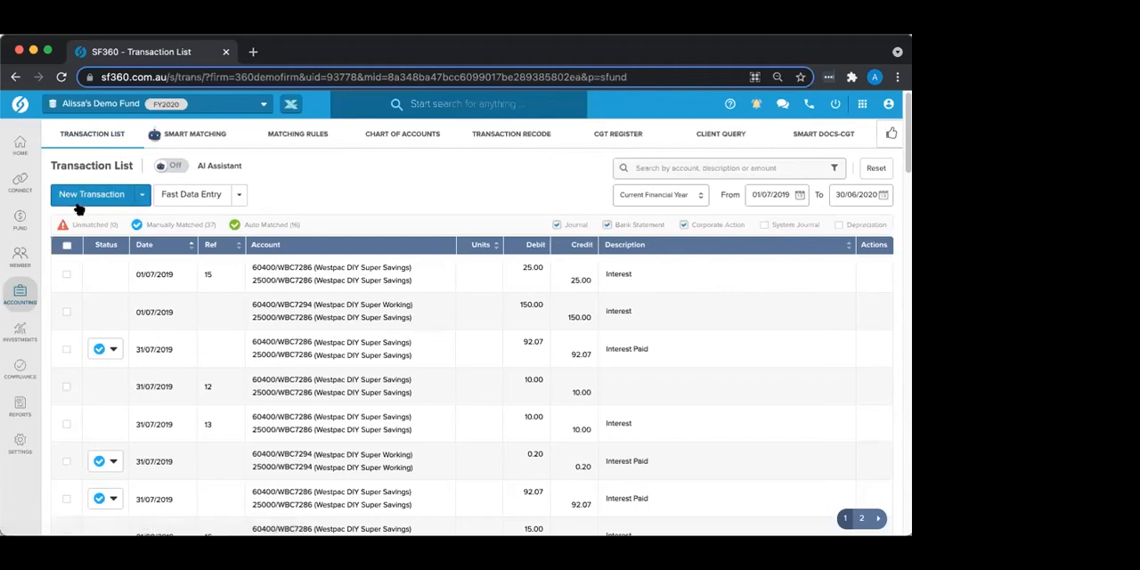
Step: Start a new Bank Statement transaction and choose the Westpac DIY Super Savings bank account
left_click(146, 196)
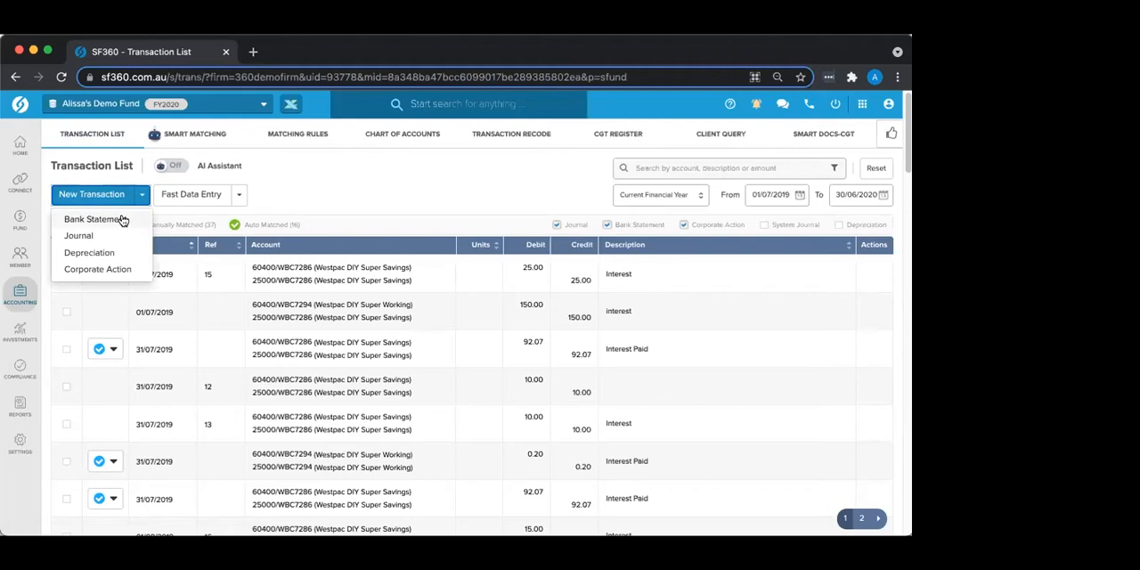
left_click(113, 222)
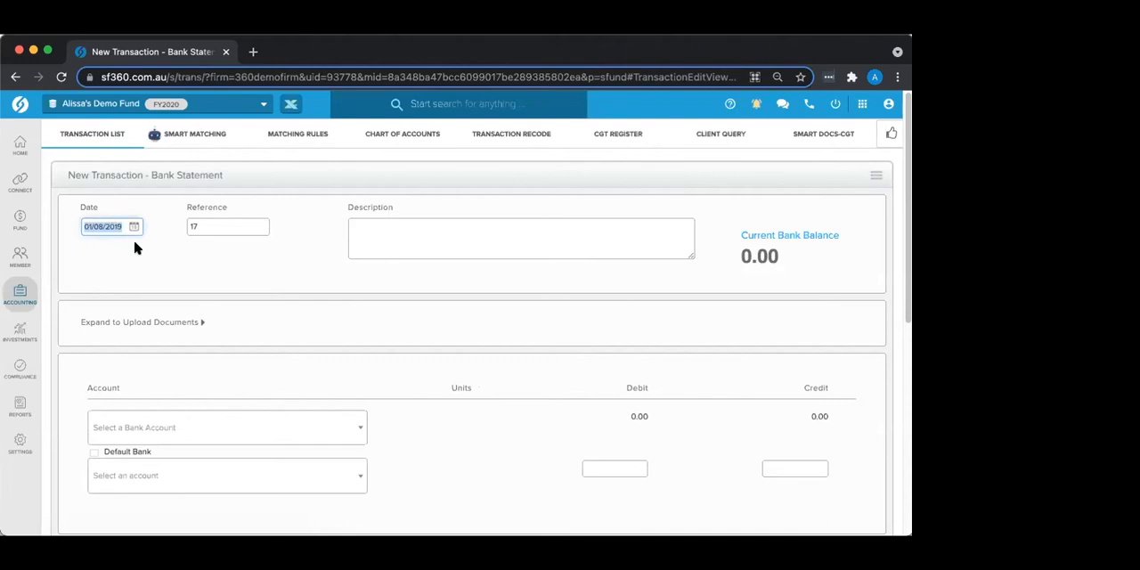
left_click(125, 427)
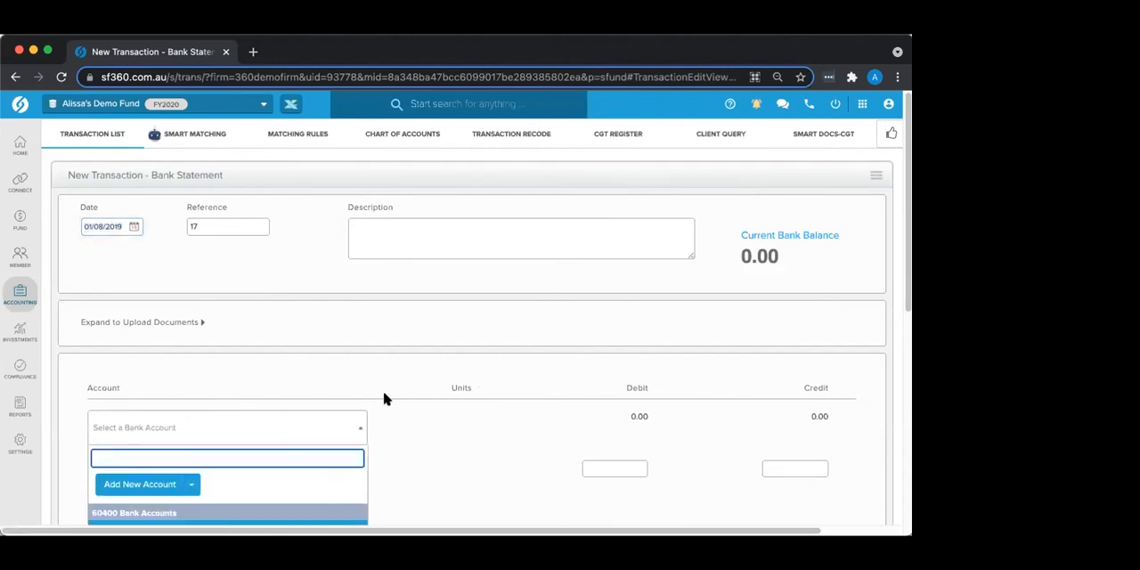
scroll(385, 399, "down", 2)
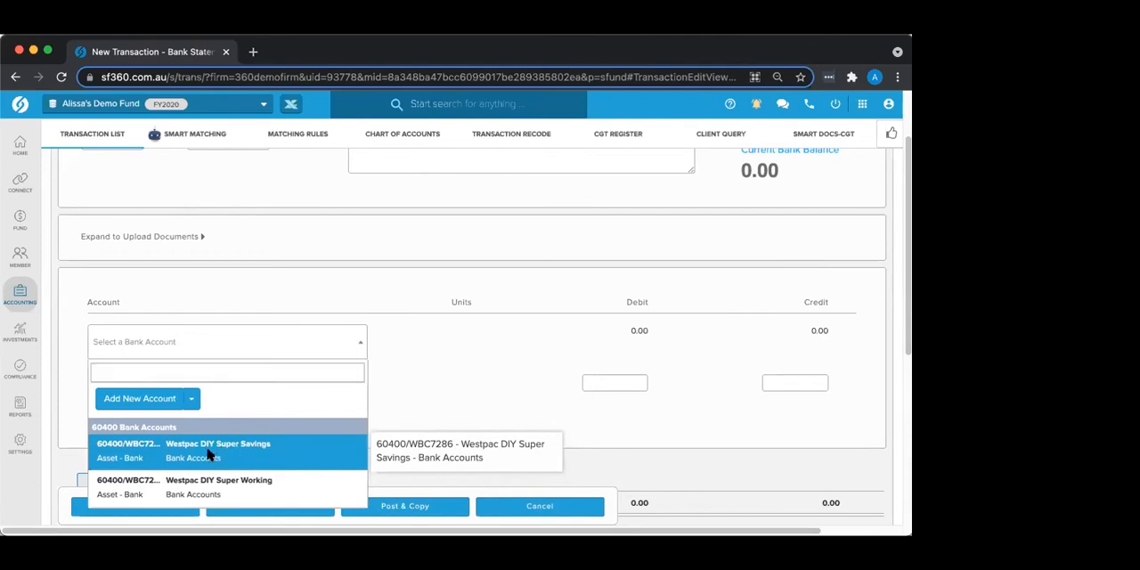
left_click(207, 453)
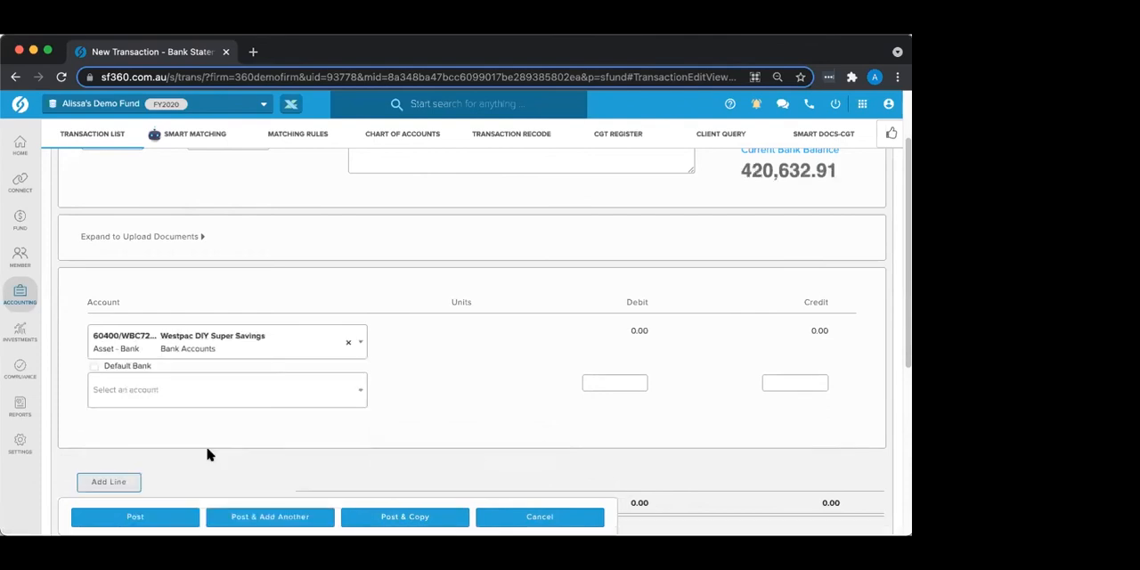
left_click(126, 397)
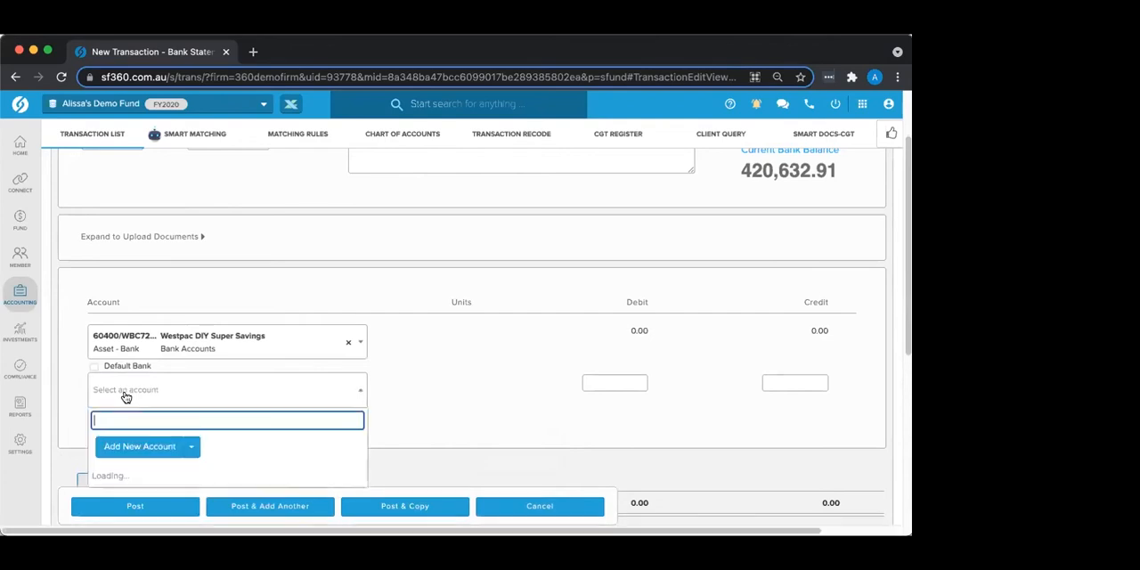
scroll(191, 410, "down", 10)
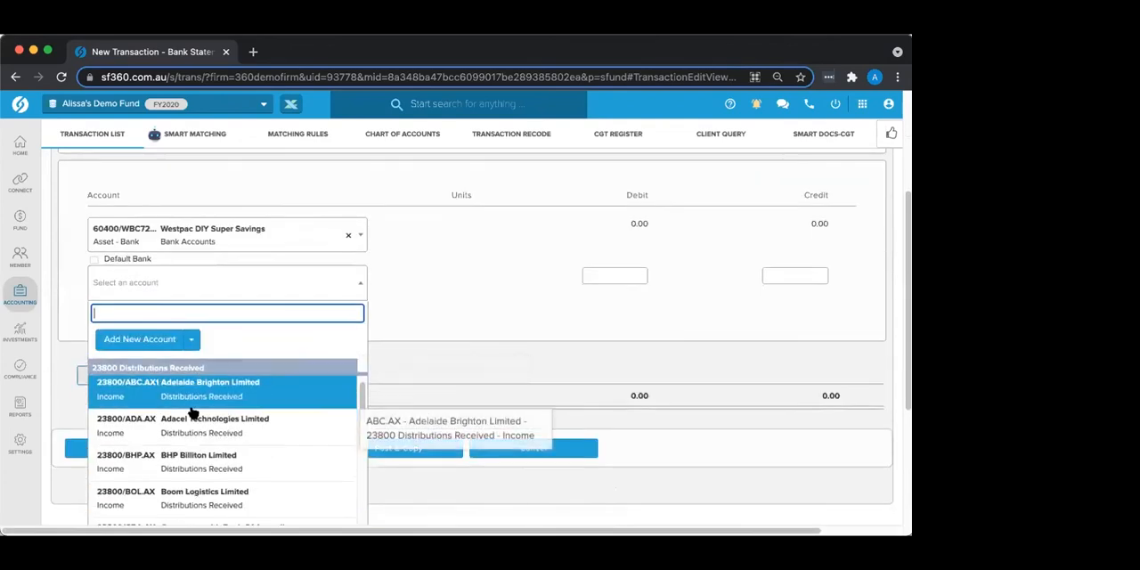
scroll(203, 428, "up", 10)
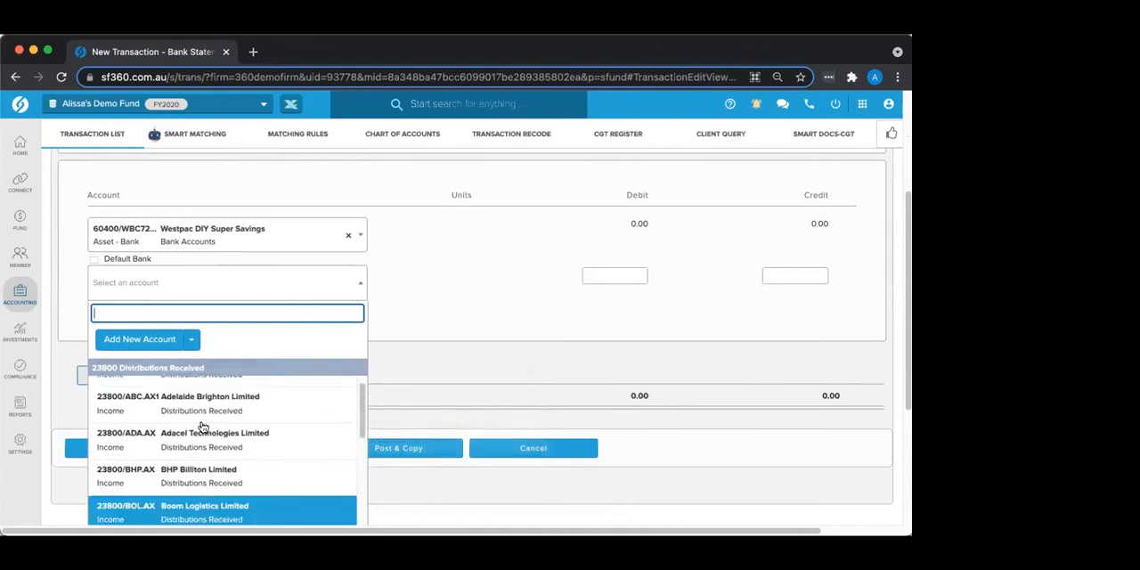
left_click(497, 272)
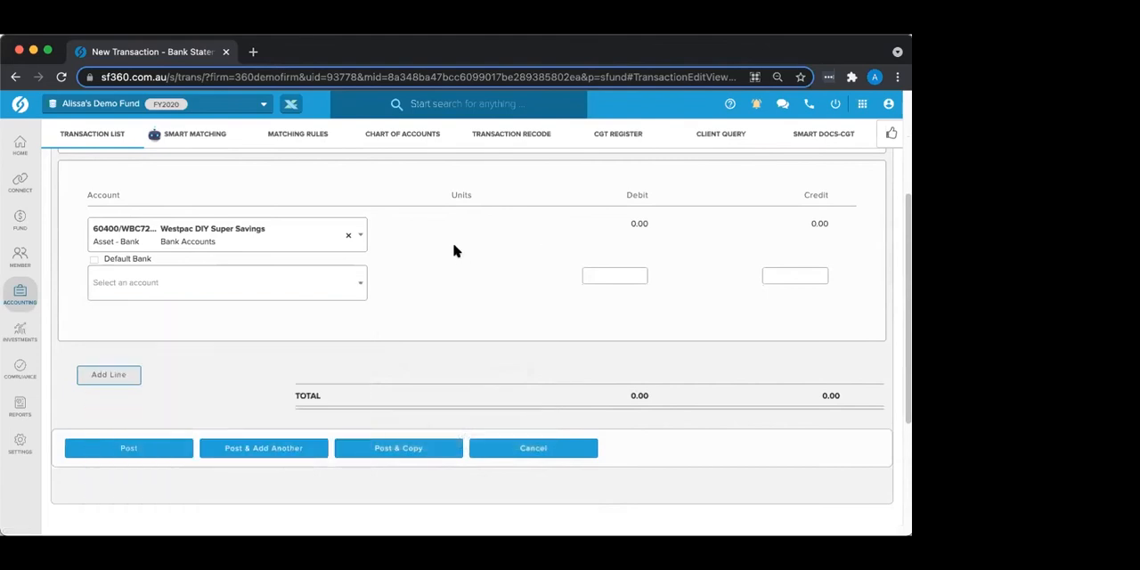
scroll(454, 247, "up", 4)
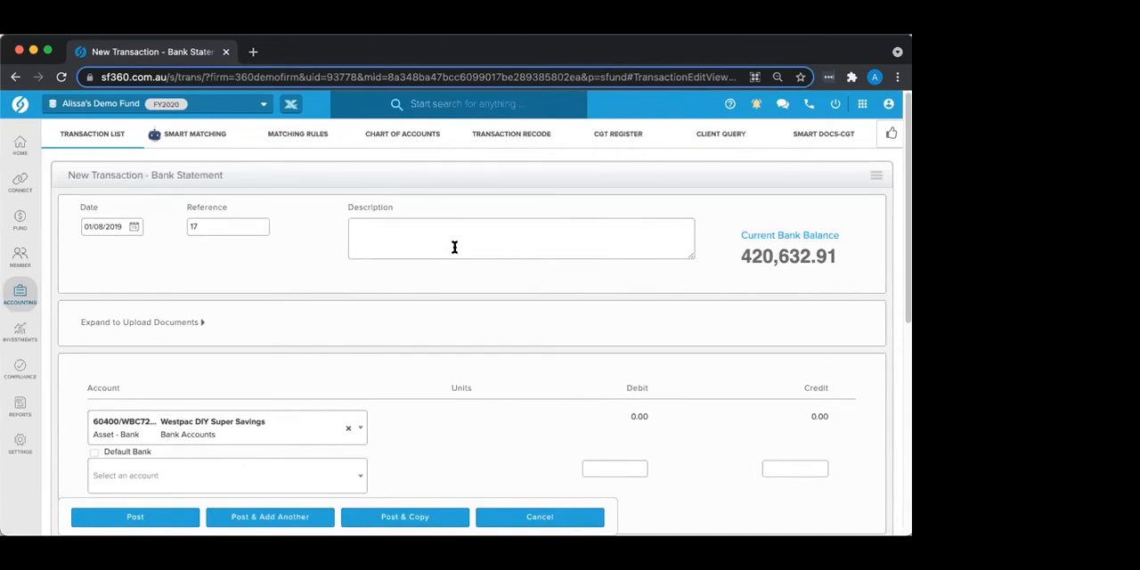
Step: Allocate the second line to the 25000 Interest Received account for Westpac DIY Super Savings with a credit of 10.00
scroll(483, 281, "down", 3)
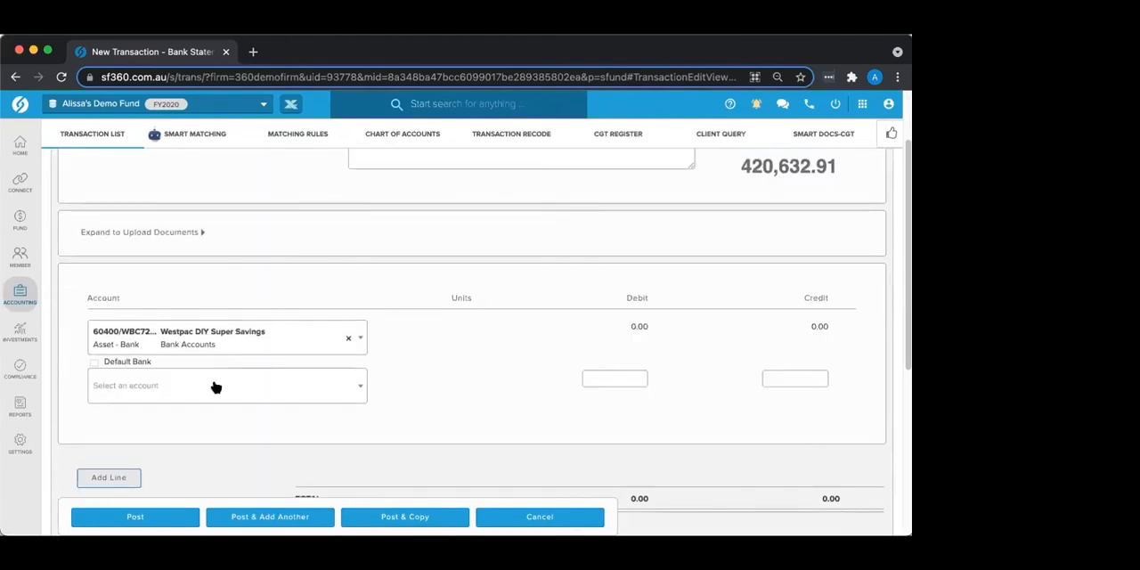
left_click(216, 387)
type("25000")
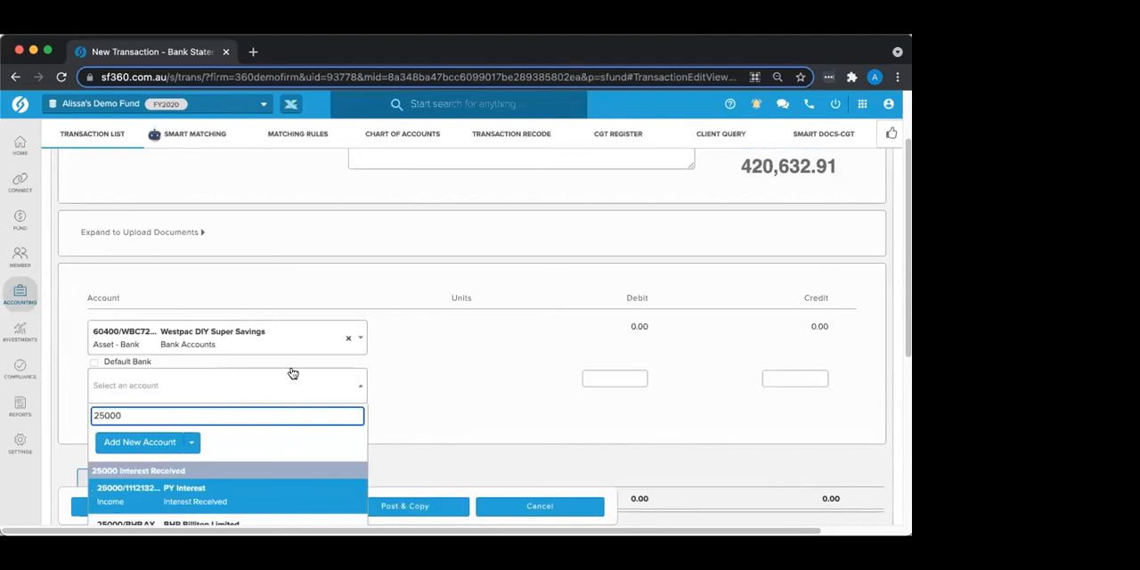
scroll(292, 374, "down", 3)
left_click(272, 453)
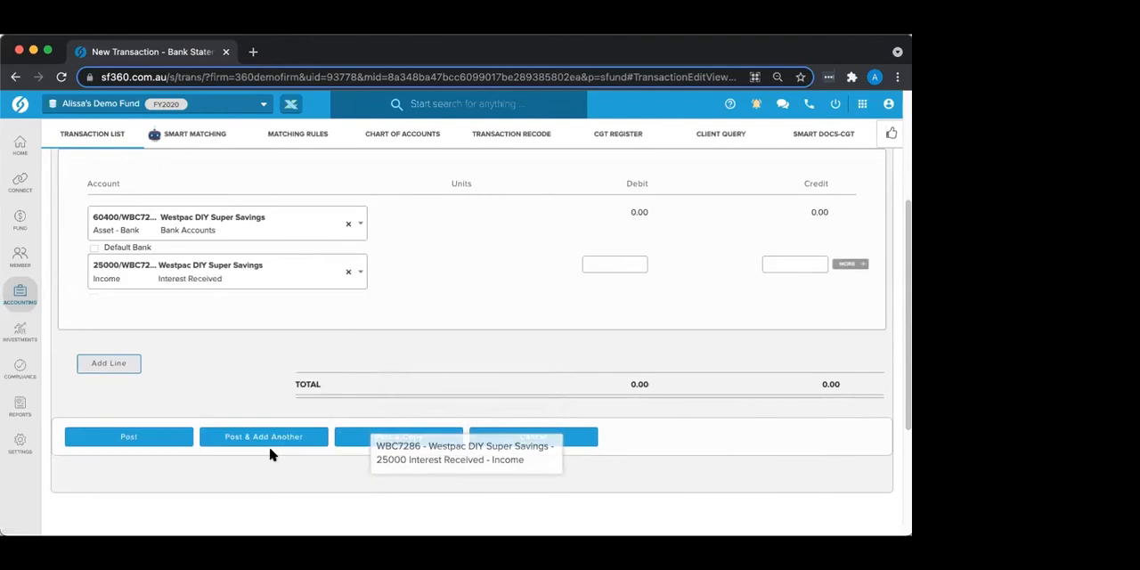
left_click(780, 263)
type("10")
key("Tab")
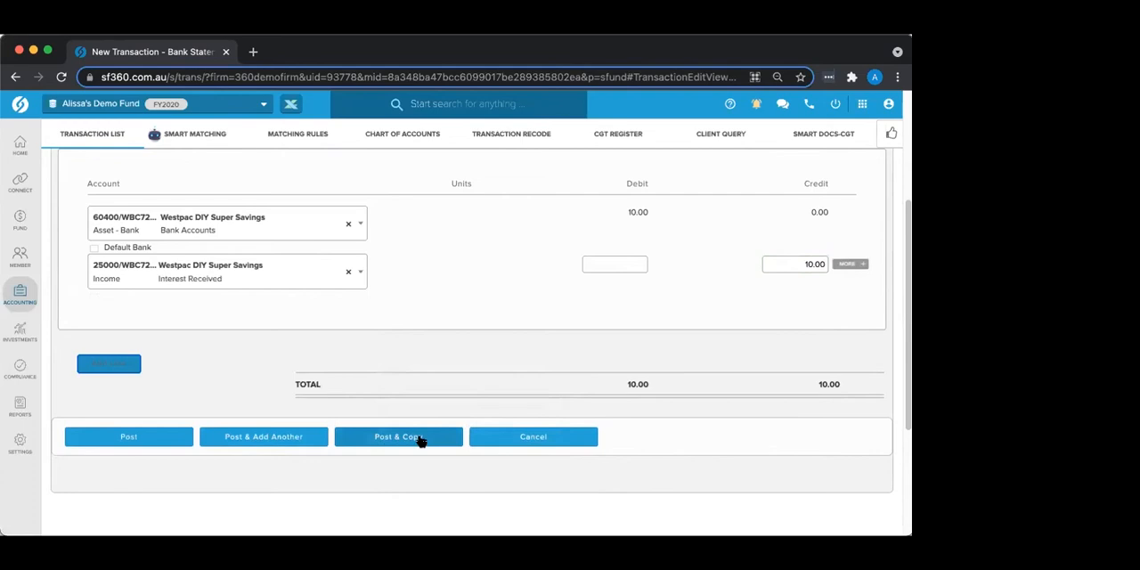
Step: Enter the transaction description Interest and cancel the bank statement entry without posting it
scroll(453, 272, "up", 2)
scroll(450, 278, "up", 2)
left_click(412, 198)
type("Interest")
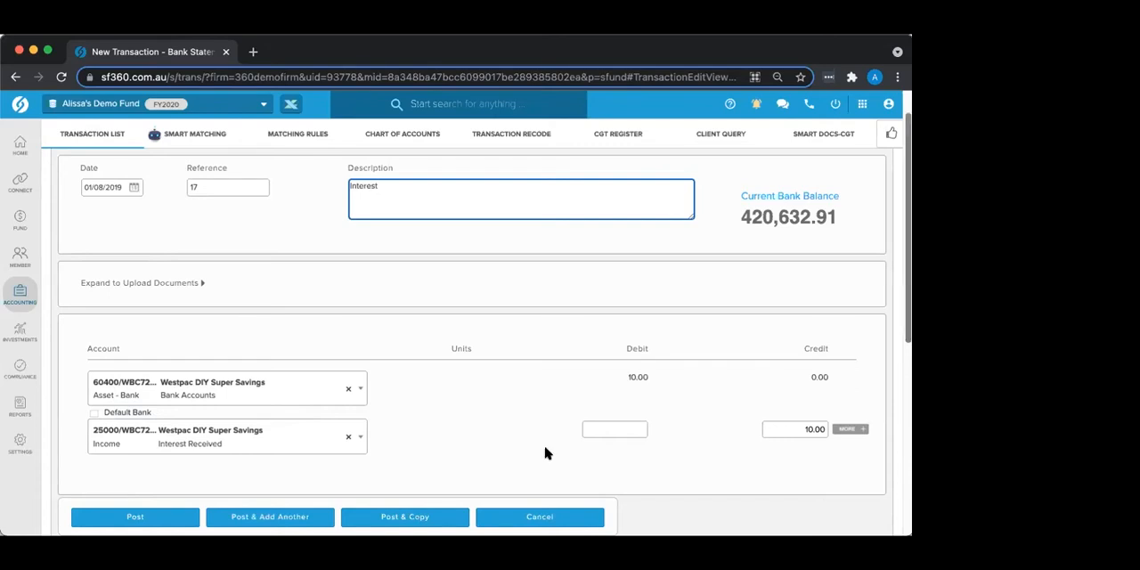
left_click(536, 518)
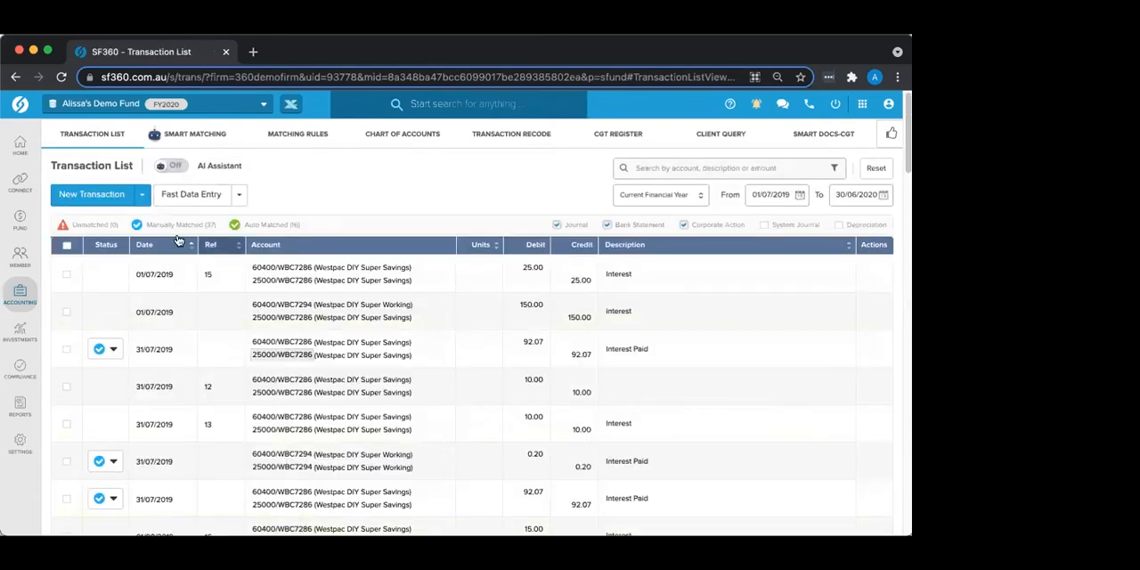
Step: Start a new Journal transaction and set its first line to the 60400 bank account Westpac DIY Super Savings
left_click(144, 196)
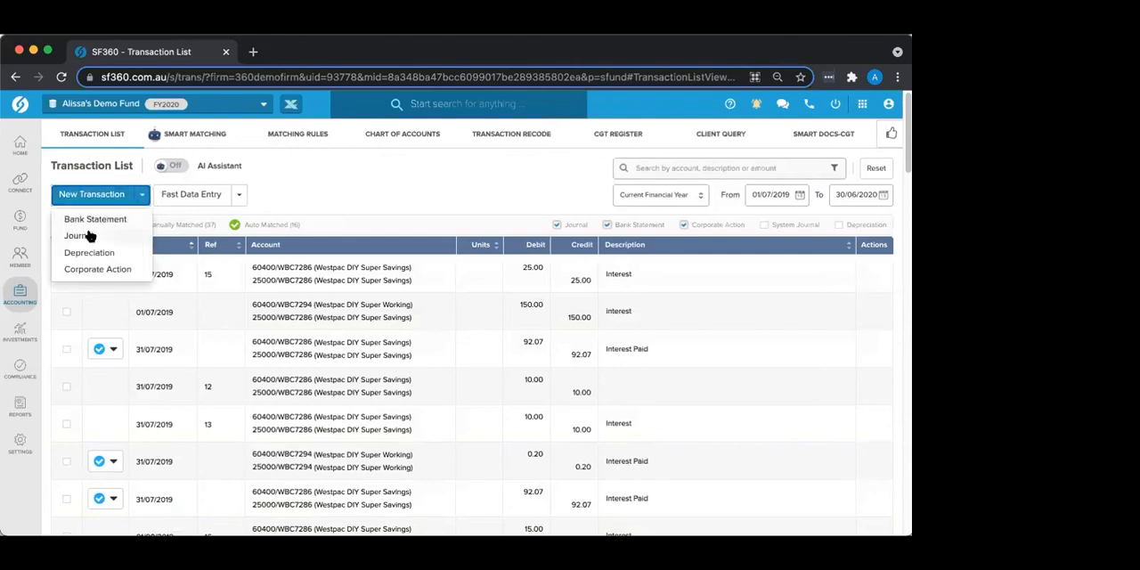
left_click(80, 236)
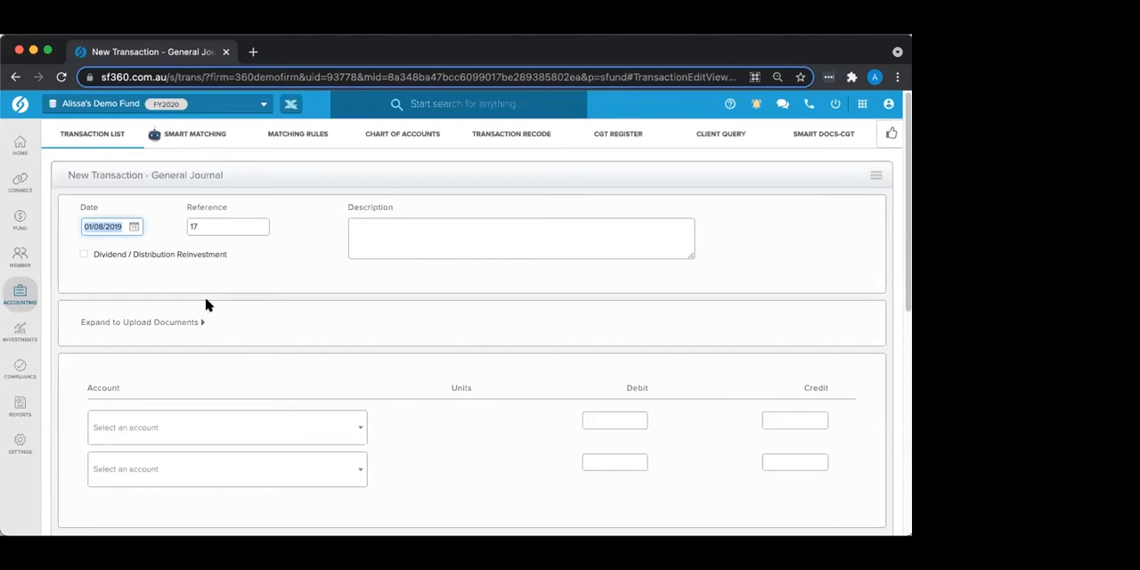
left_click(152, 418)
type("60400")
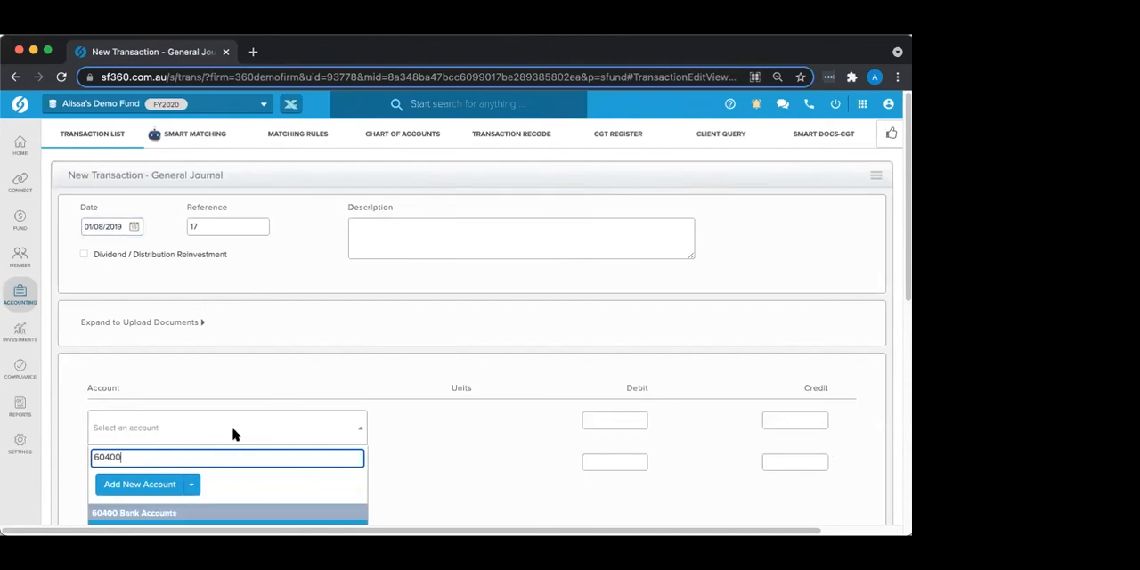
scroll(234, 433, "down", 2)
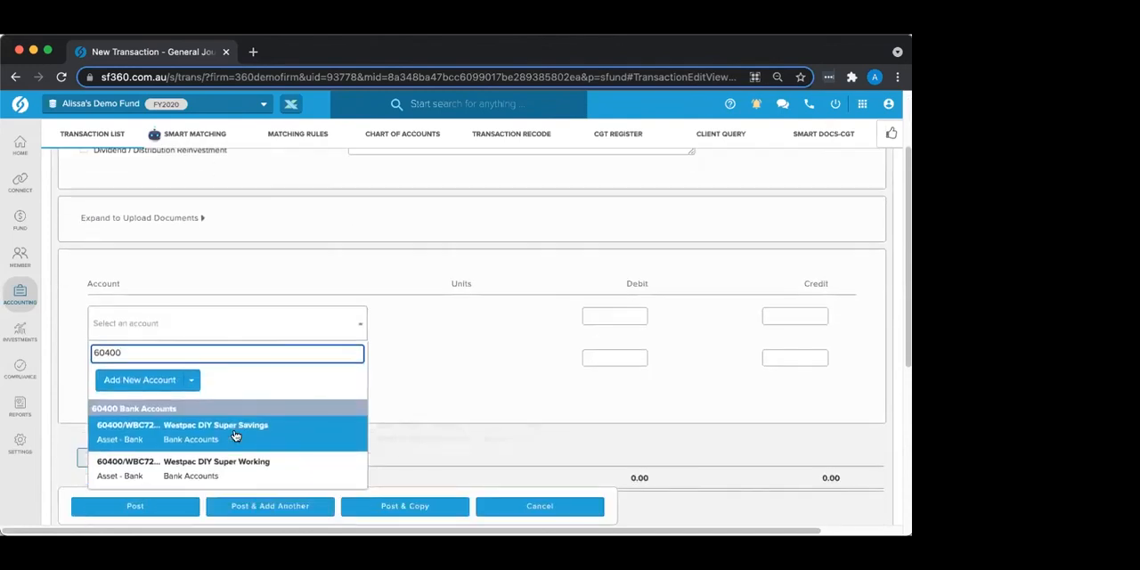
left_click(259, 429)
Step: Set the journal's second line to 25000 Interest Received for Westpac DIY Super Savings and try to add another line
left_click(174, 369)
type("2500")
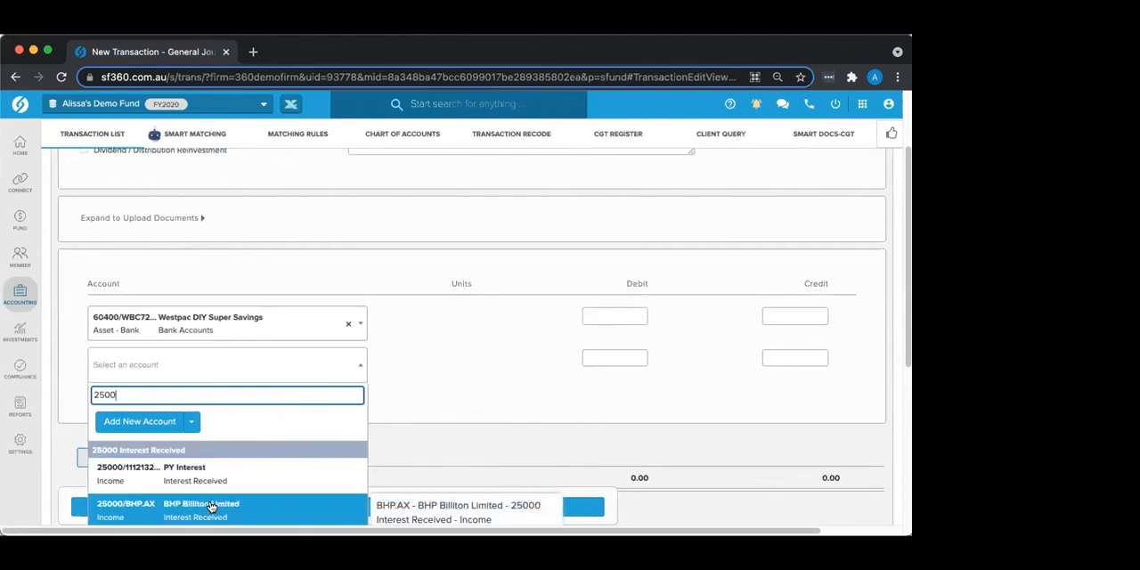
scroll(214, 481, "down", 2)
left_click(222, 458)
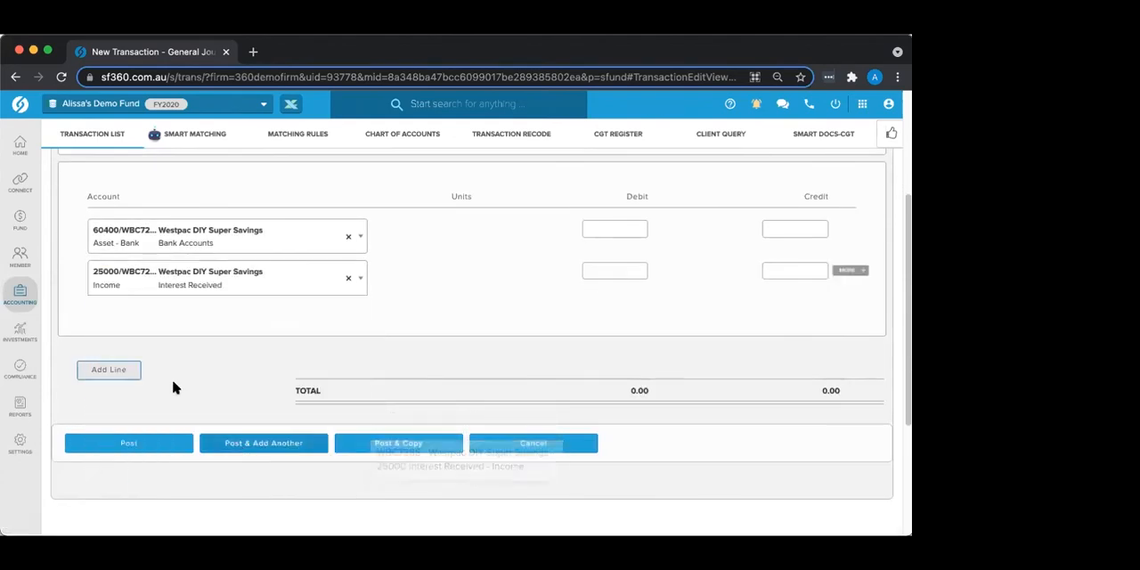
left_click(118, 372)
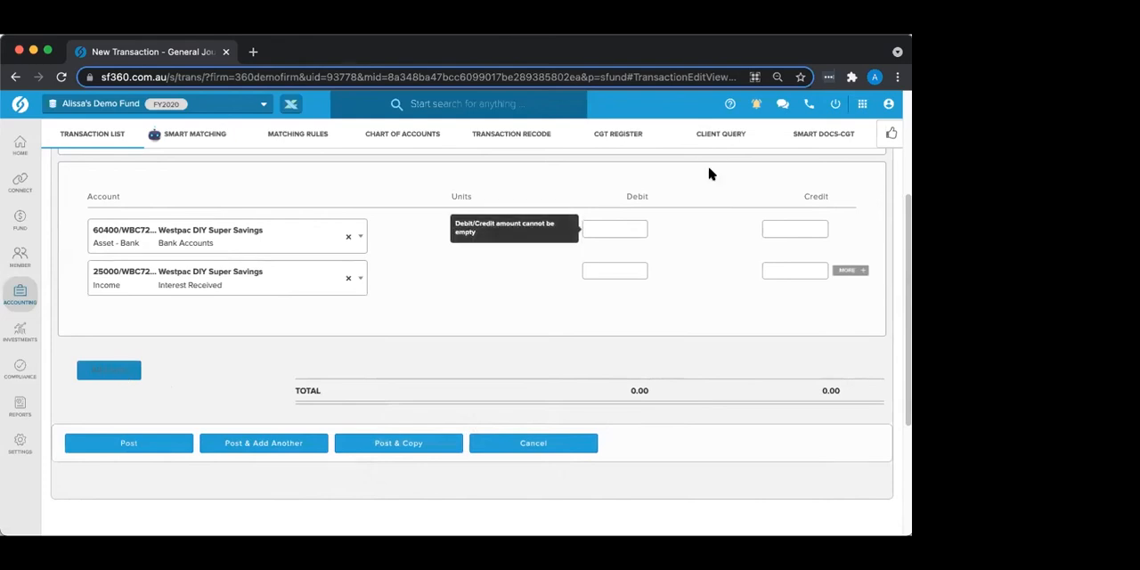
Step: Enter a debit of 100 on the bank account line and a credit of 50 on the Interest Received line
left_click(614, 228)
type("100")
key("Tab")
left_click(802, 267)
type("50")
key("Tab")
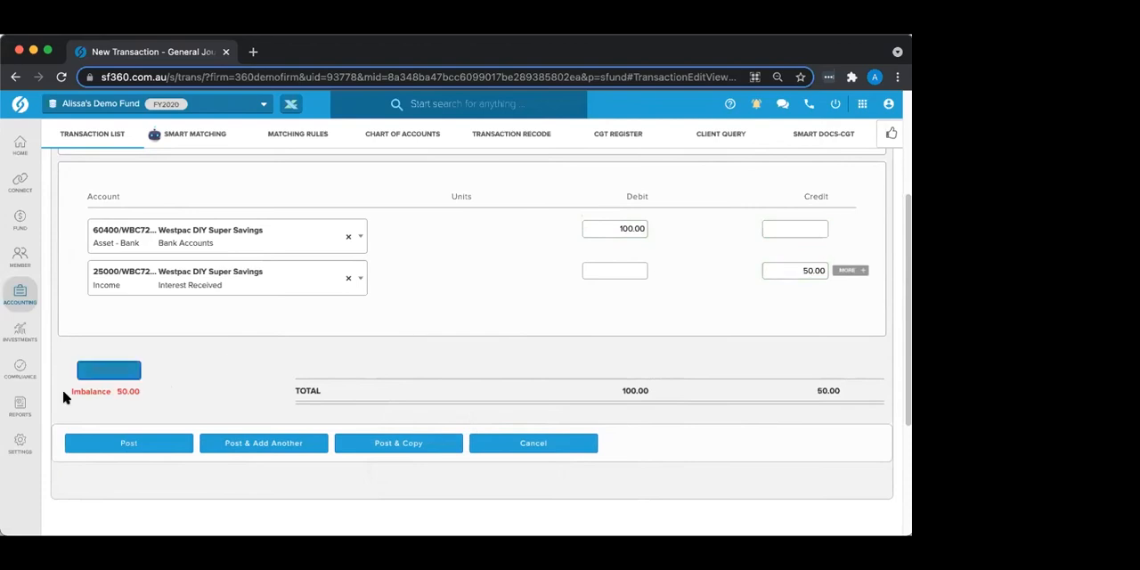
Step: Add a third journal line for Adelaide Brighton Limited under 23900 Dividends Received with a credit of 50
left_click(94, 372)
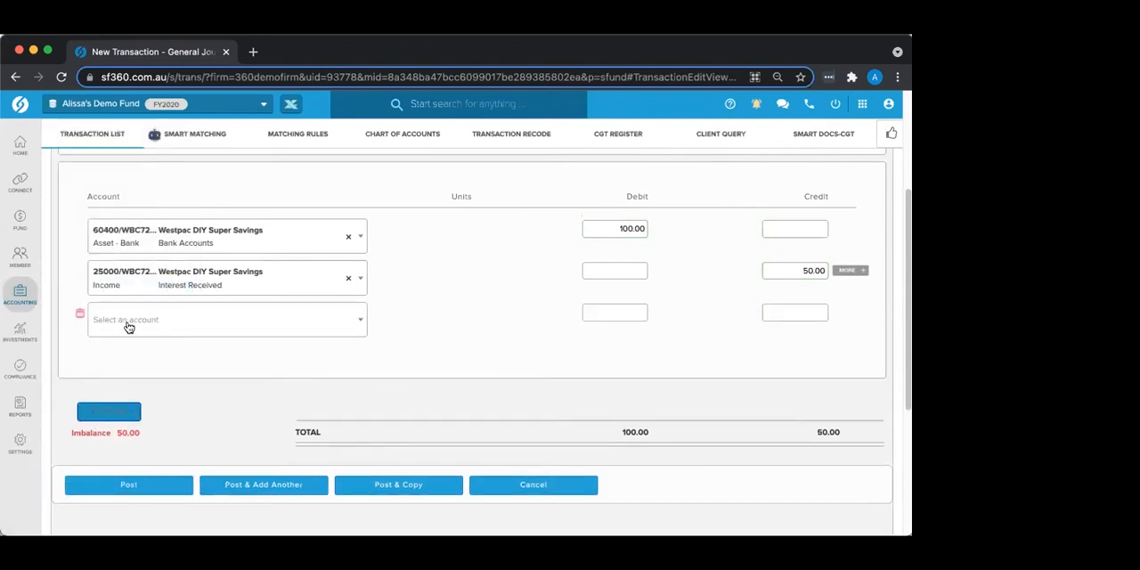
left_click(129, 320)
type("239")
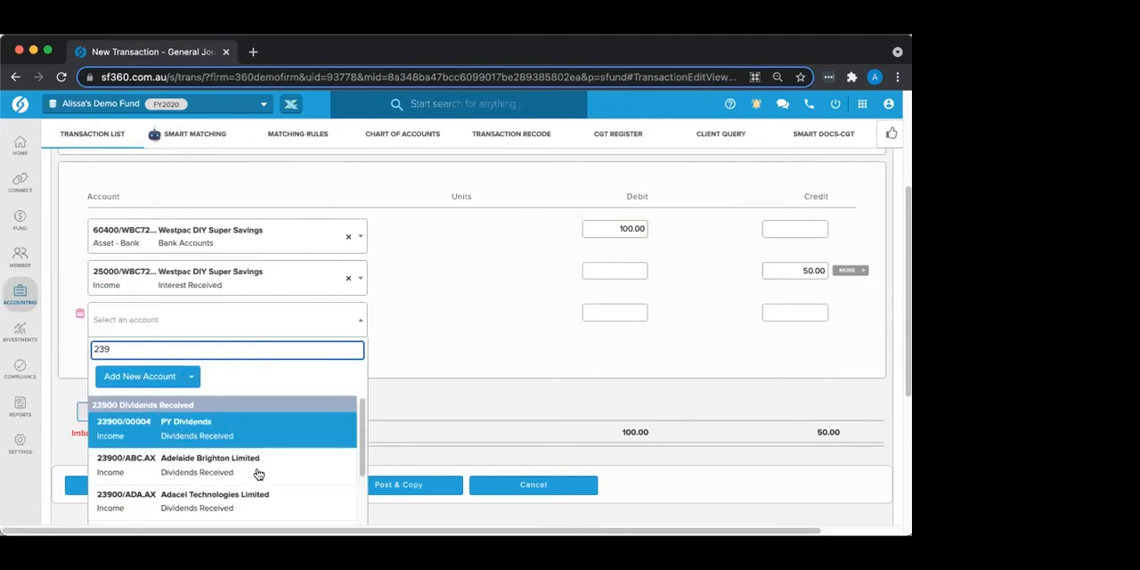
left_click(257, 473)
left_click(788, 311)
type("50")
key("Tab")
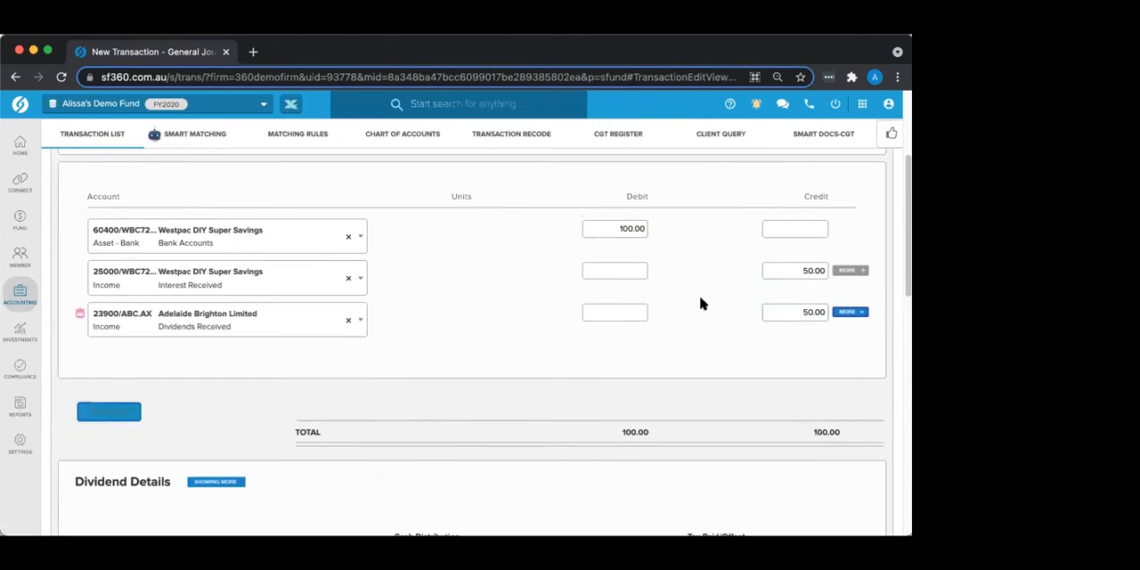
Step: Review the general journal form and cancel the entry without posting it
scroll(502, 294, "up", 2)
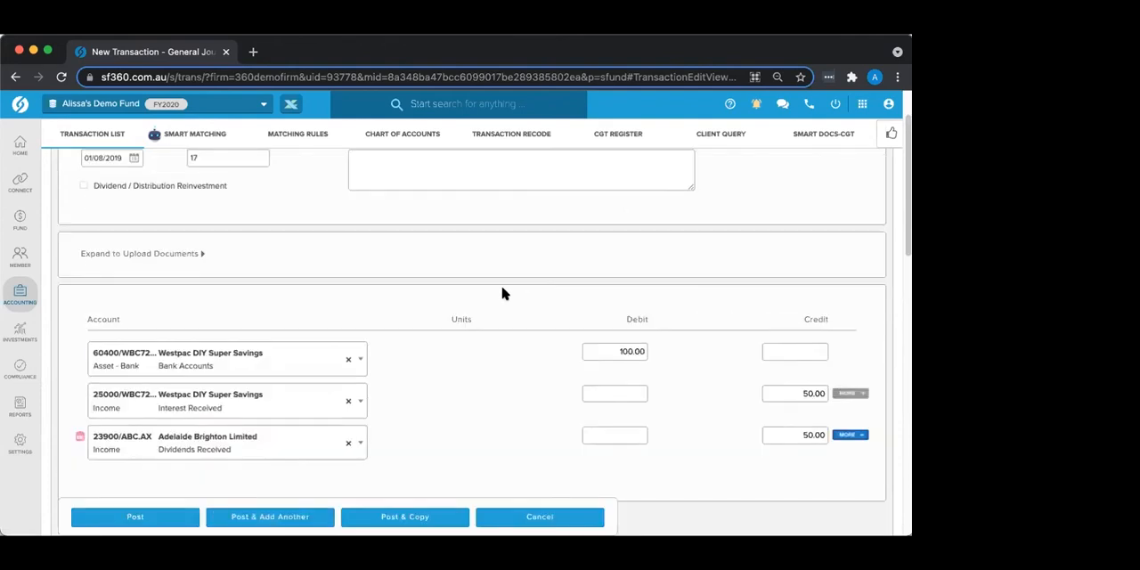
scroll(502, 294, "up", 1)
scroll(516, 401, "down", 4)
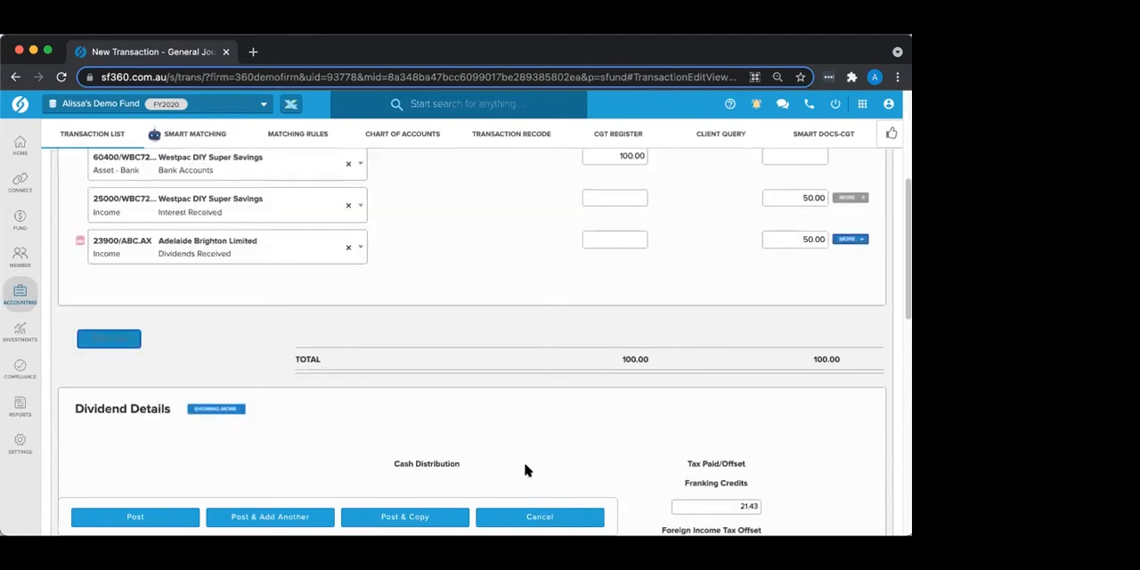
left_click(557, 516)
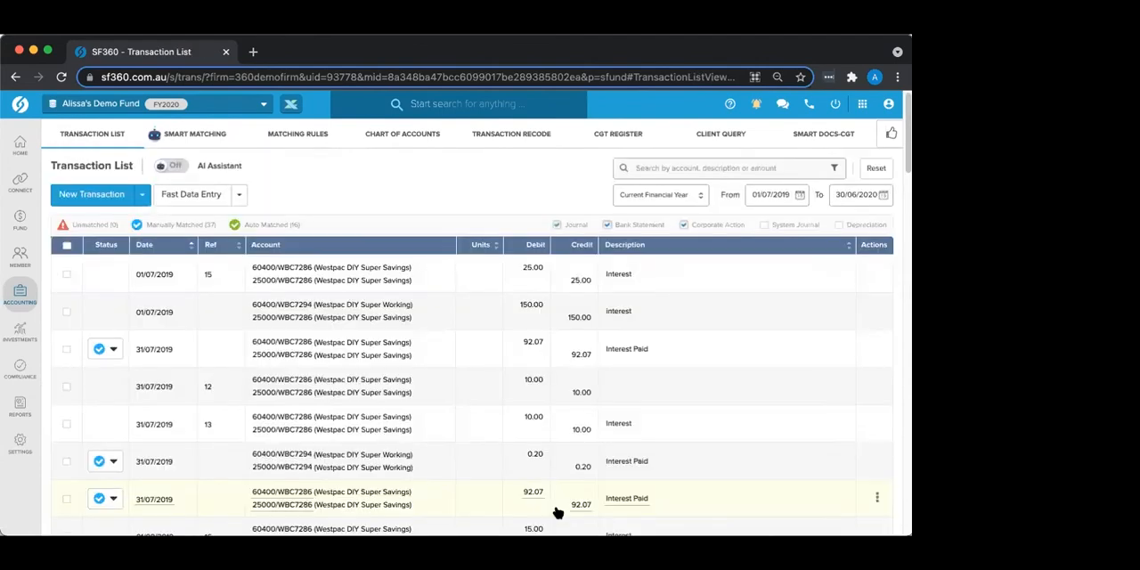
Step: Open Smart Matching and view the Westpac DIY Super Working account, followed by Westpac DIY Super Savings
left_click(205, 134)
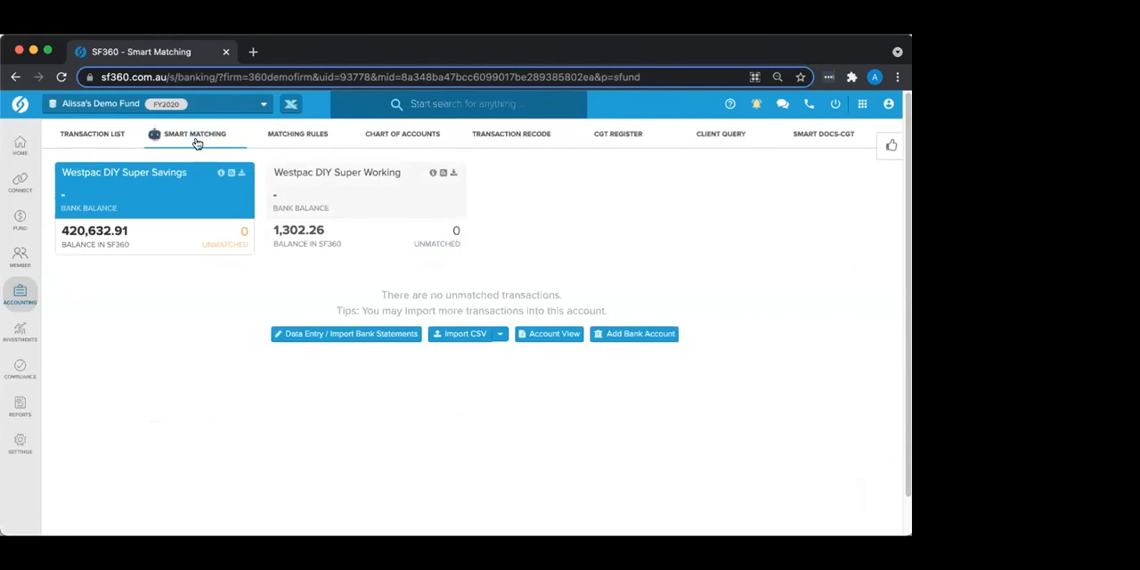
left_click(382, 200)
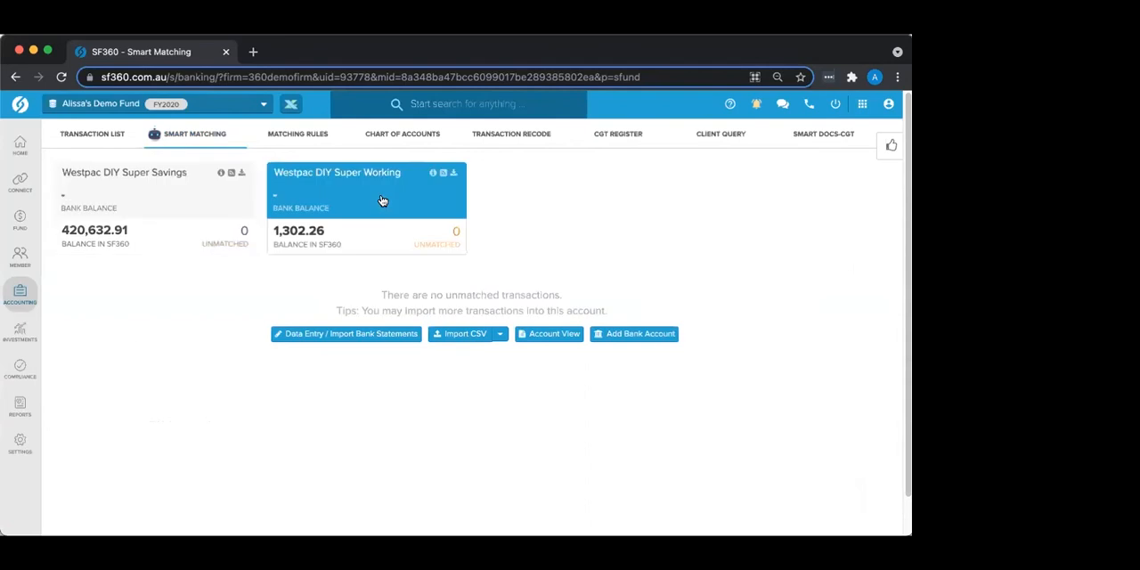
left_click(190, 195)
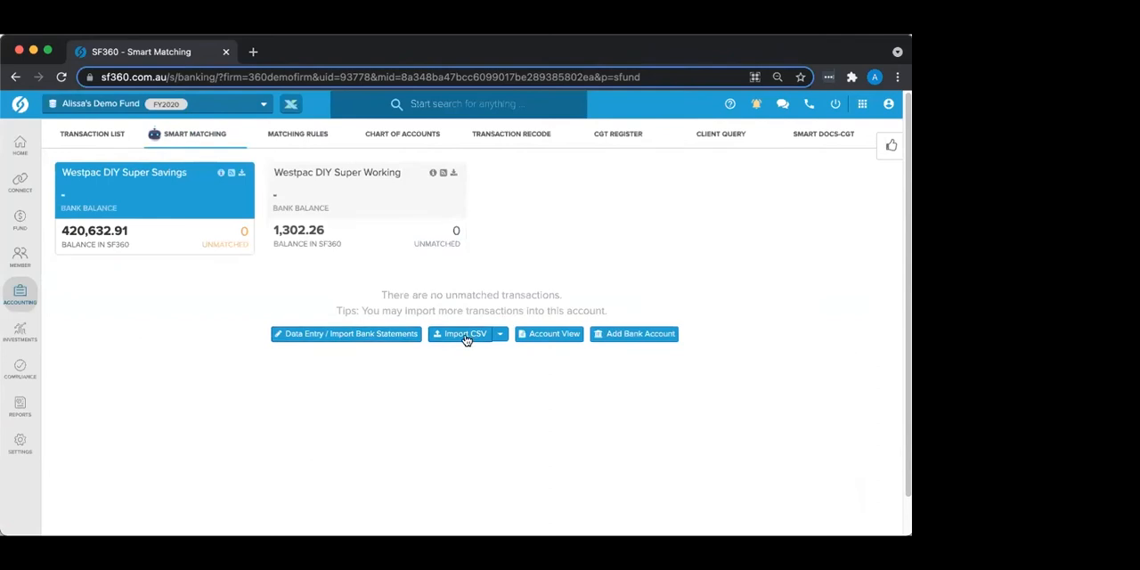
Step: Open the bank statement data entry spreadsheet for the Westpac DIY Super Savings account
left_click(356, 339)
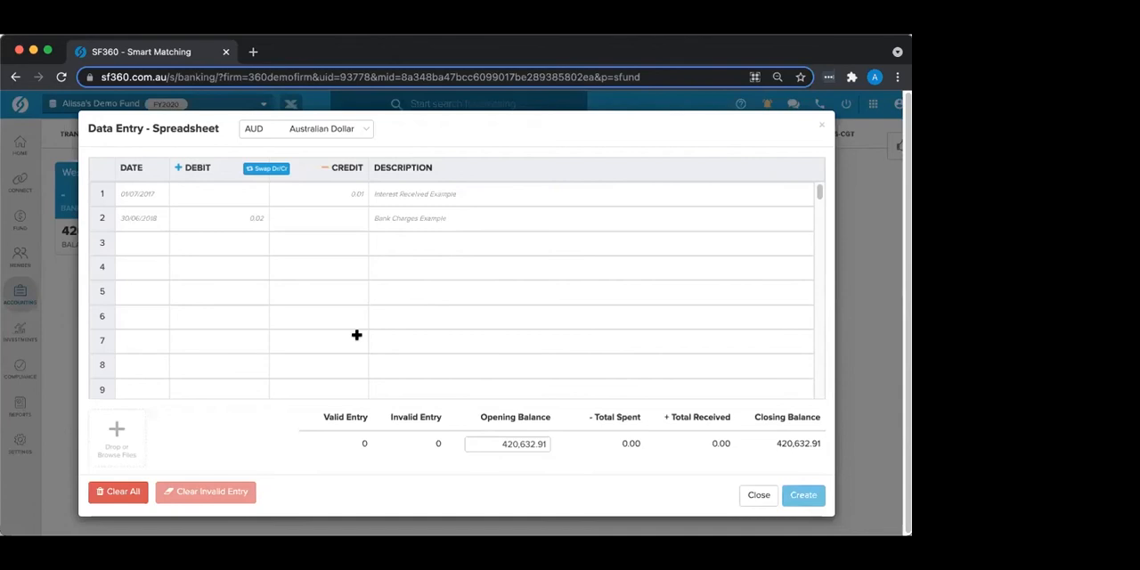
Step: Enter a first transaction dated 01/07/2019 with a credit of 10 and the description Interest
left_click(130, 196)
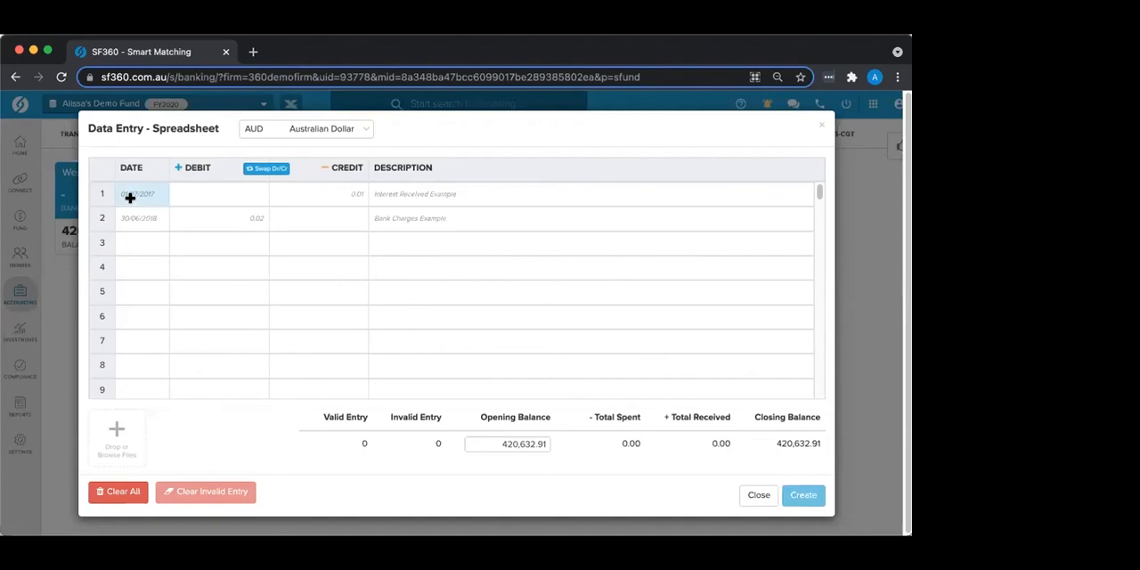
type("01072019")
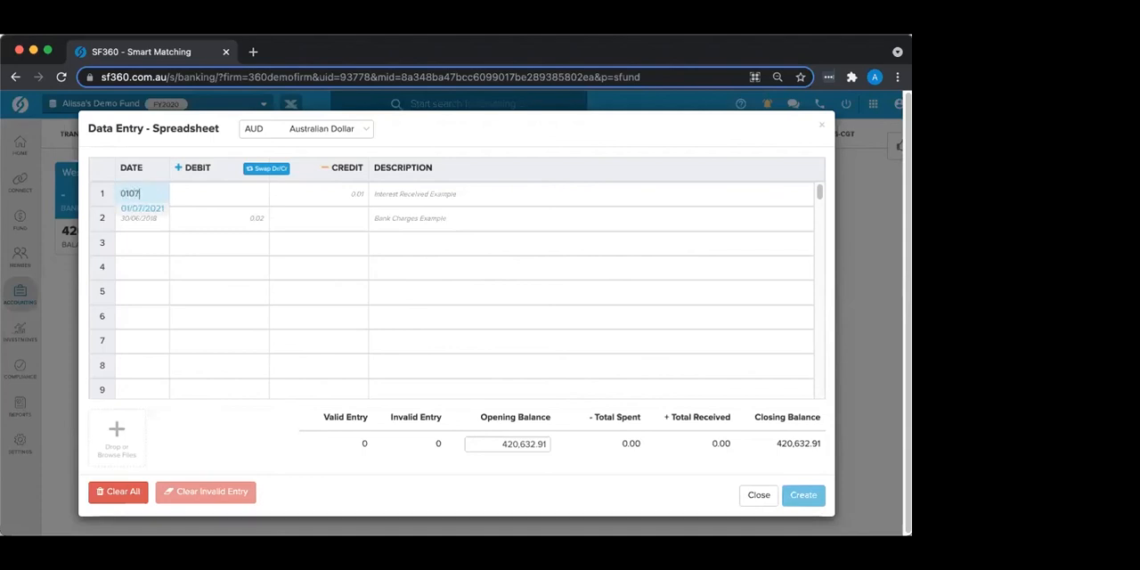
key("Tab")
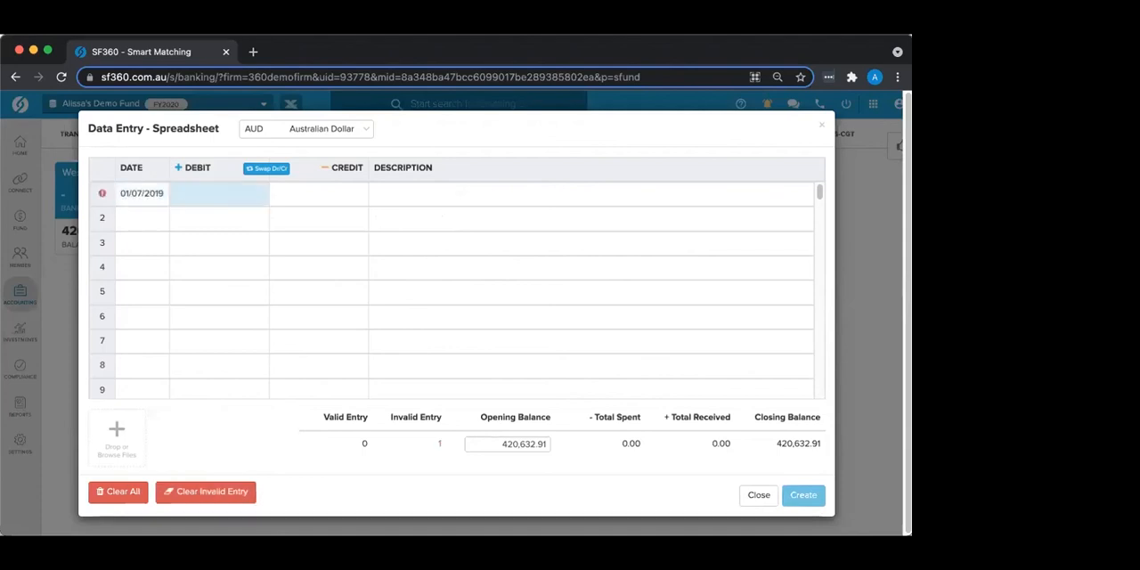
key("Tab")
type("10")
key("Tab")
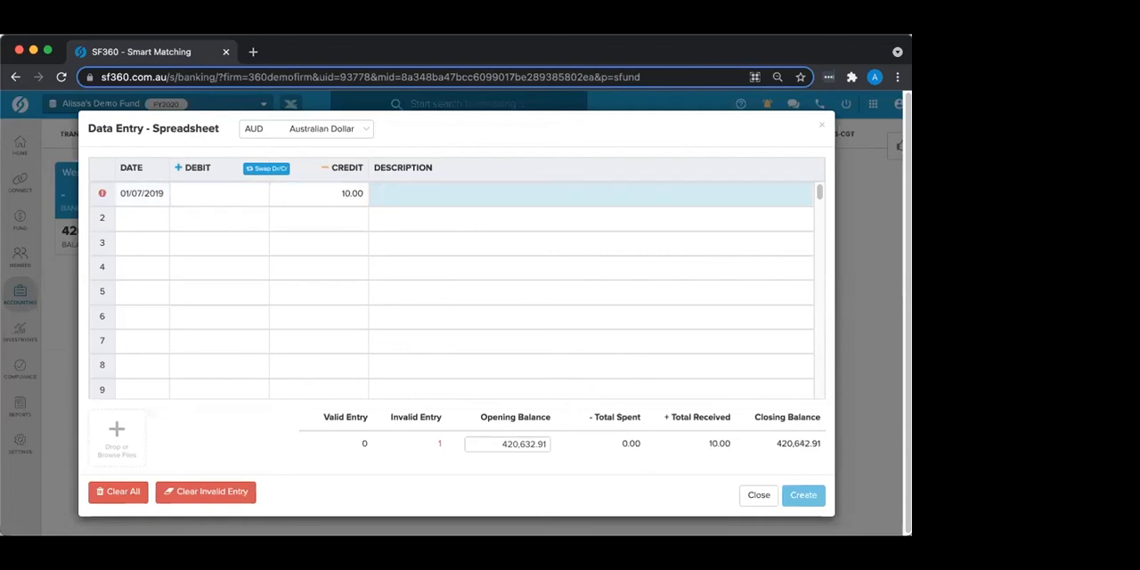
type("Interest")
key("Tab")
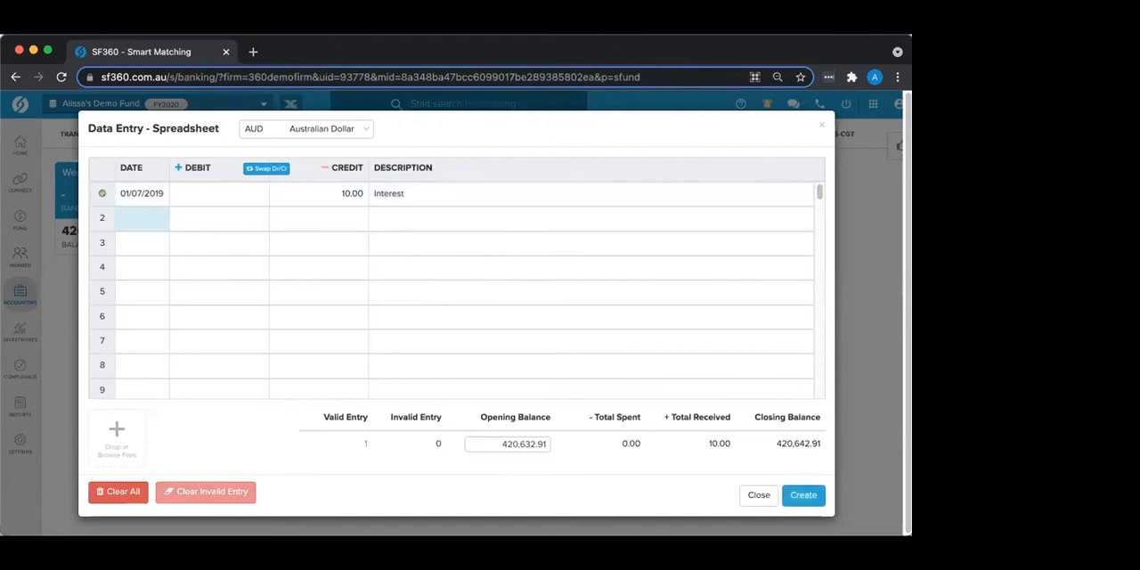
Step: Add a second Interest transaction dated 01/08/2019 with a credit of 10
type("01082019")
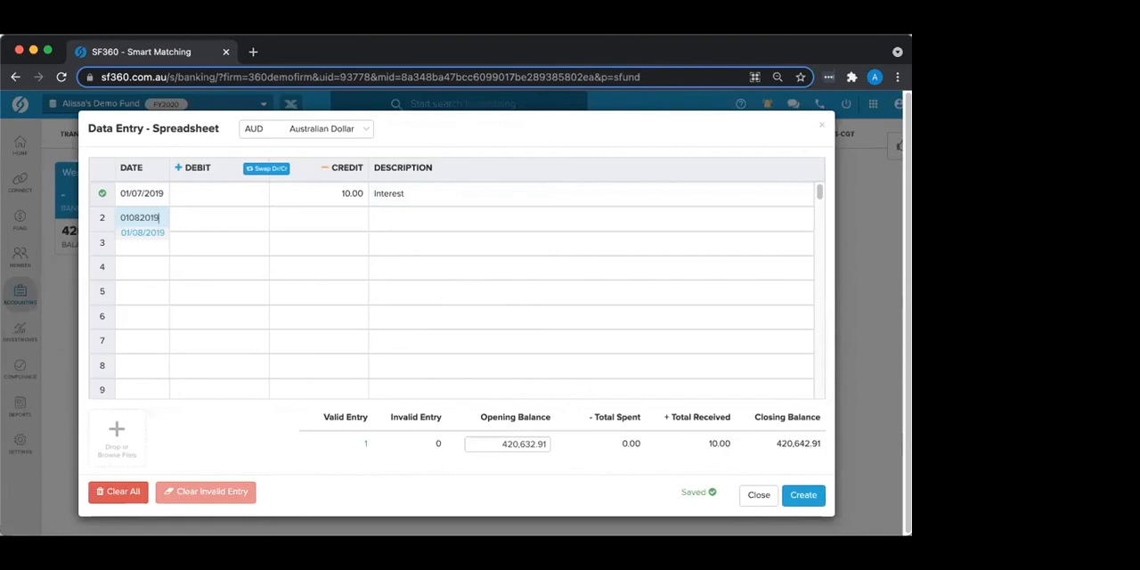
key("Tab")
key("Tab")
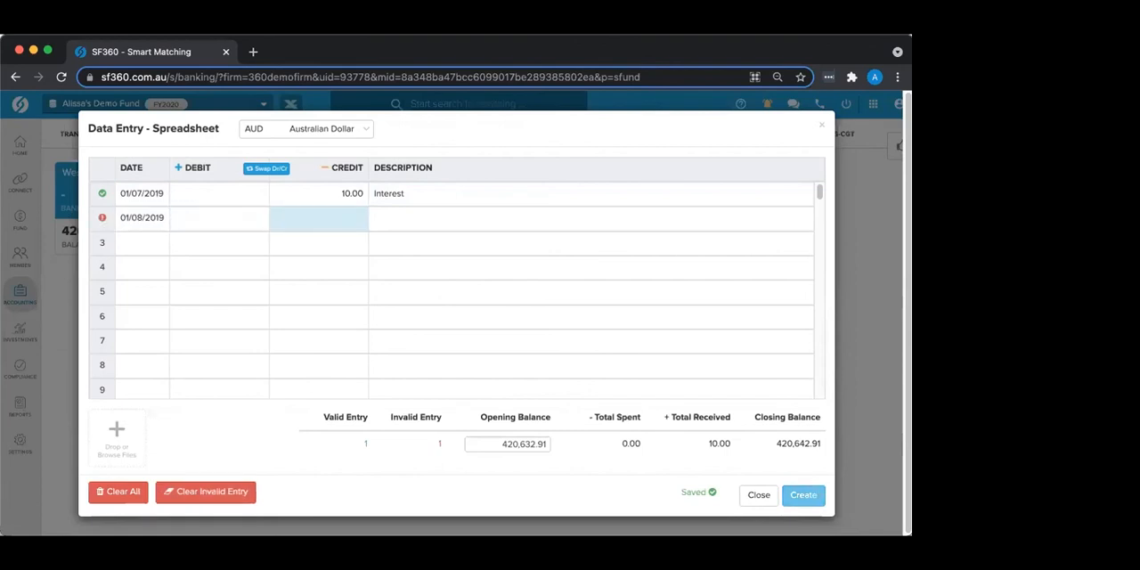
type("10")
key("Tab")
type("Interest")
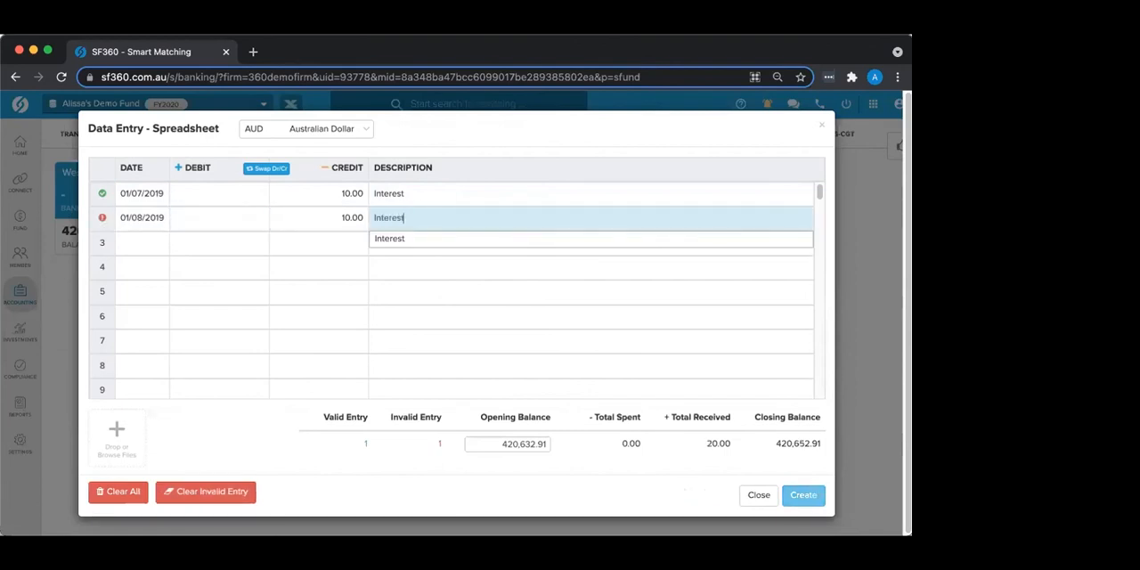
key("Tab")
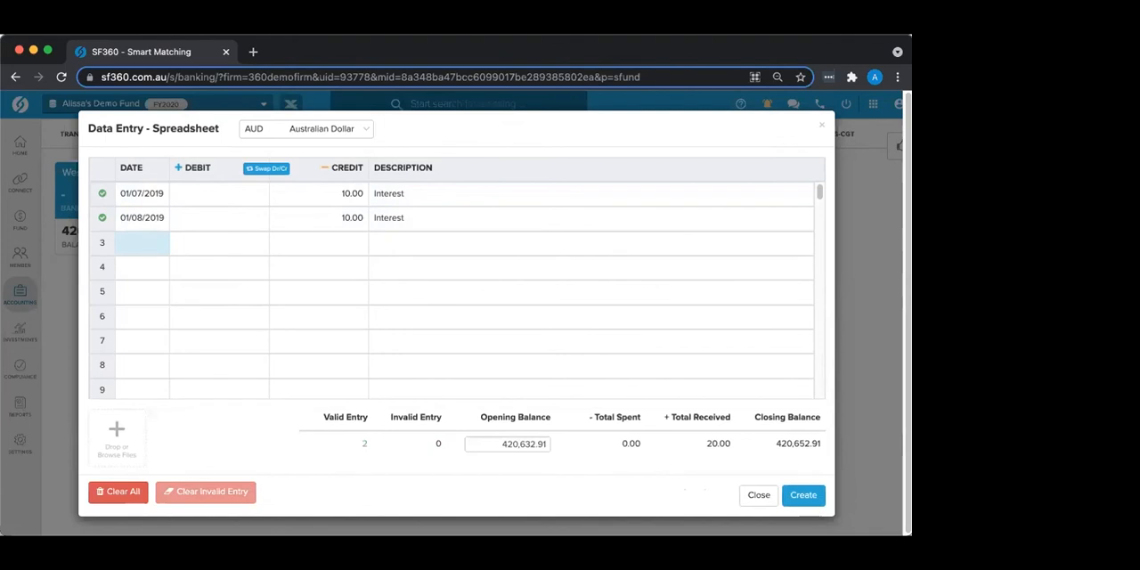
Step: Add a third transaction dated 01/09/2019 with a credit of 10, choosing the suggested Interest description
double_click(128, 240)
type("02")
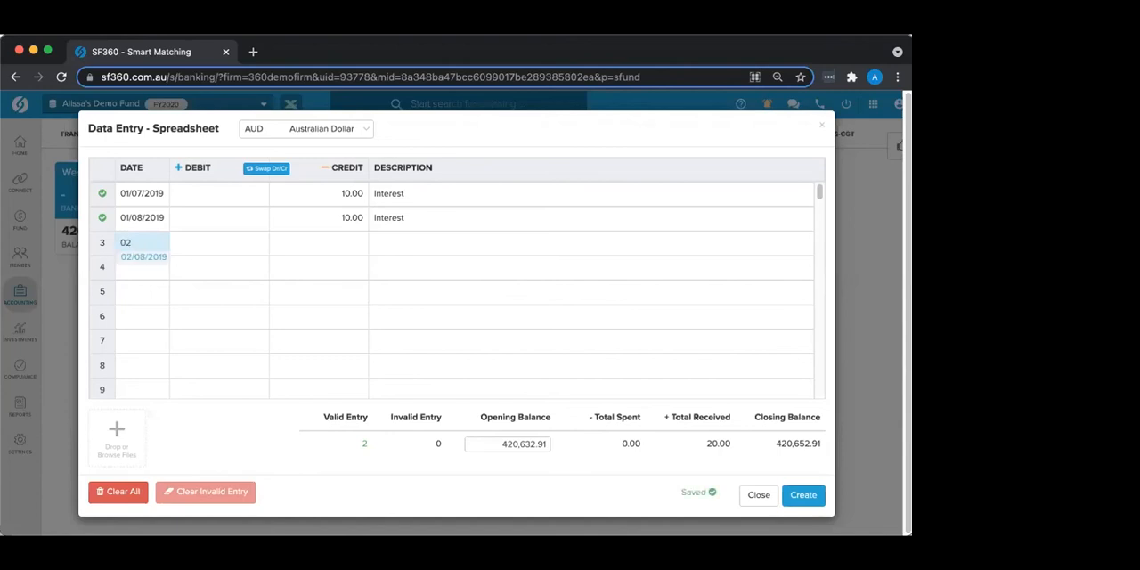
key("BackSpace")
type("1092019")
key("Tab")
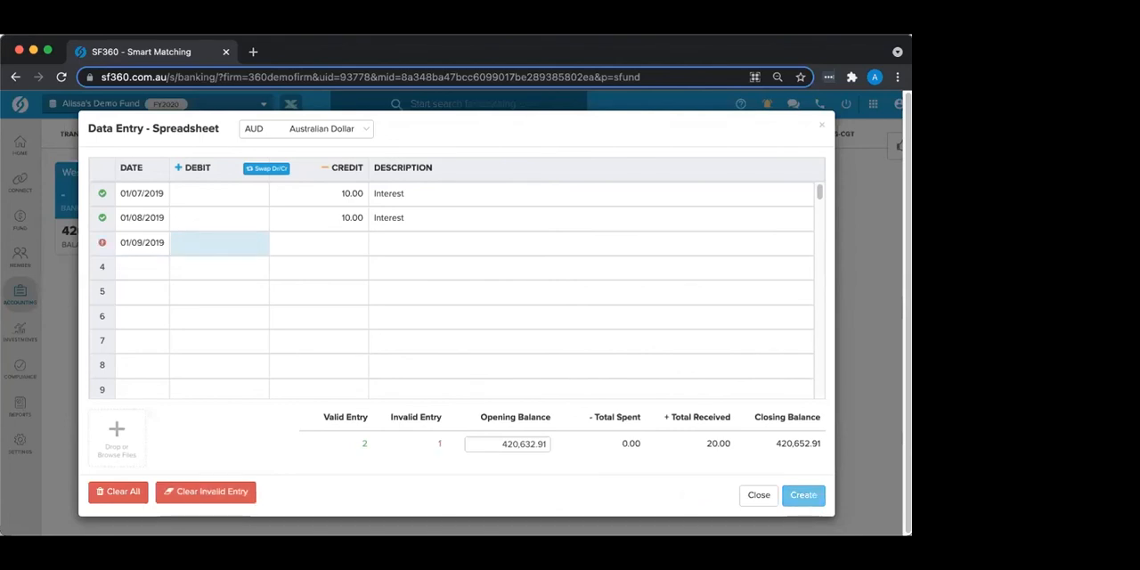
key("Tab")
type("10")
key("Tab")
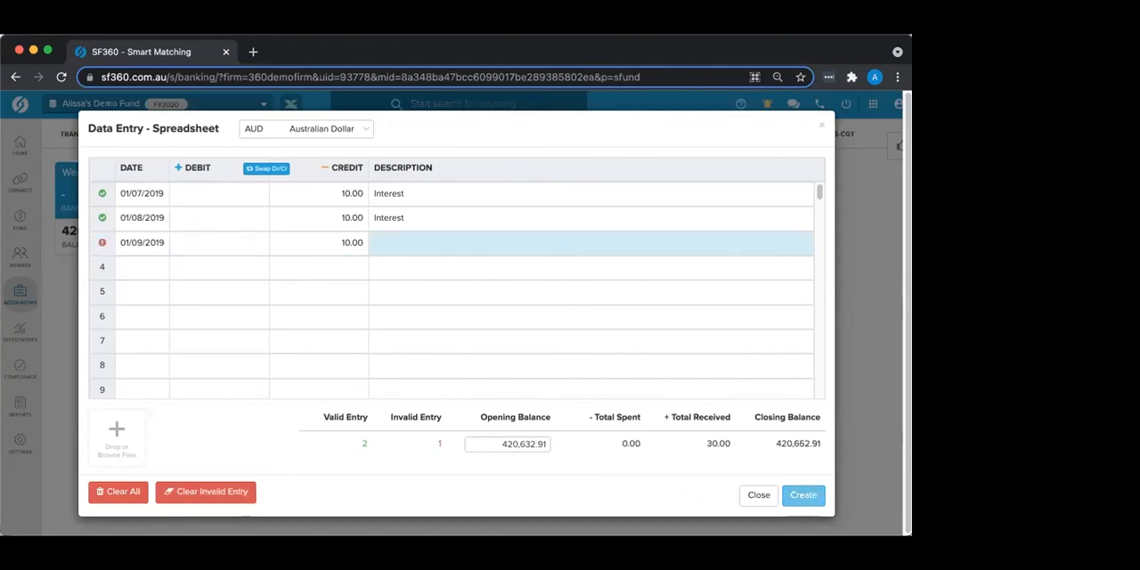
type("In")
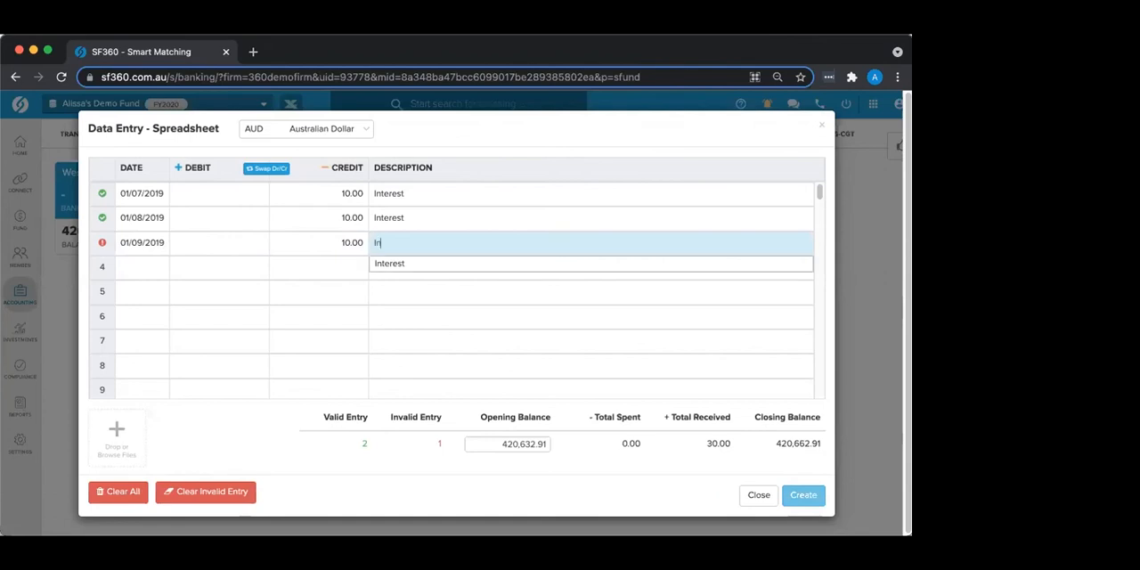
left_click(393, 266)
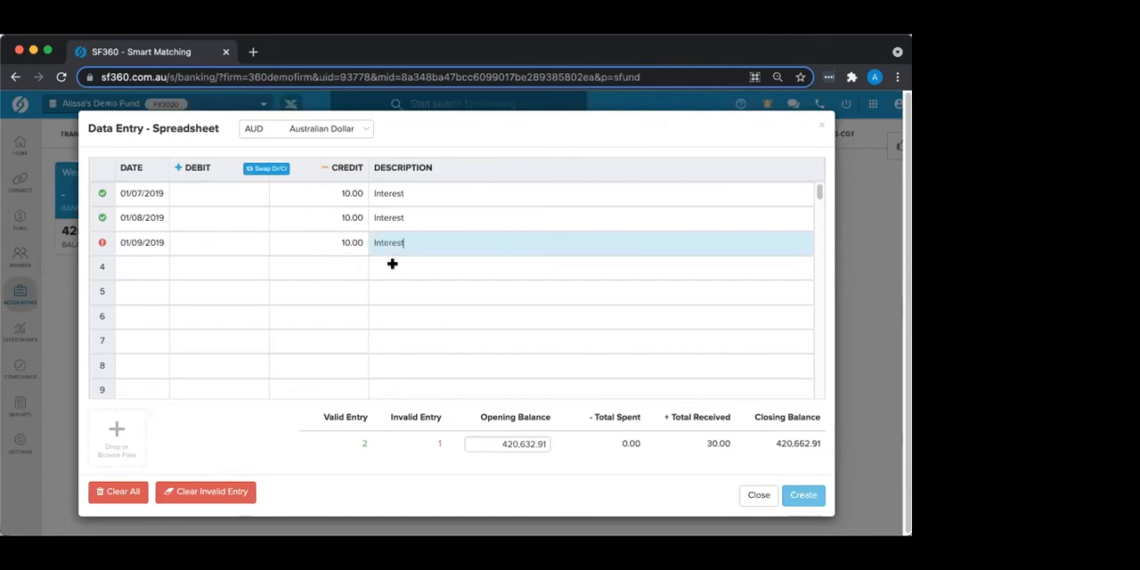
left_click(147, 267)
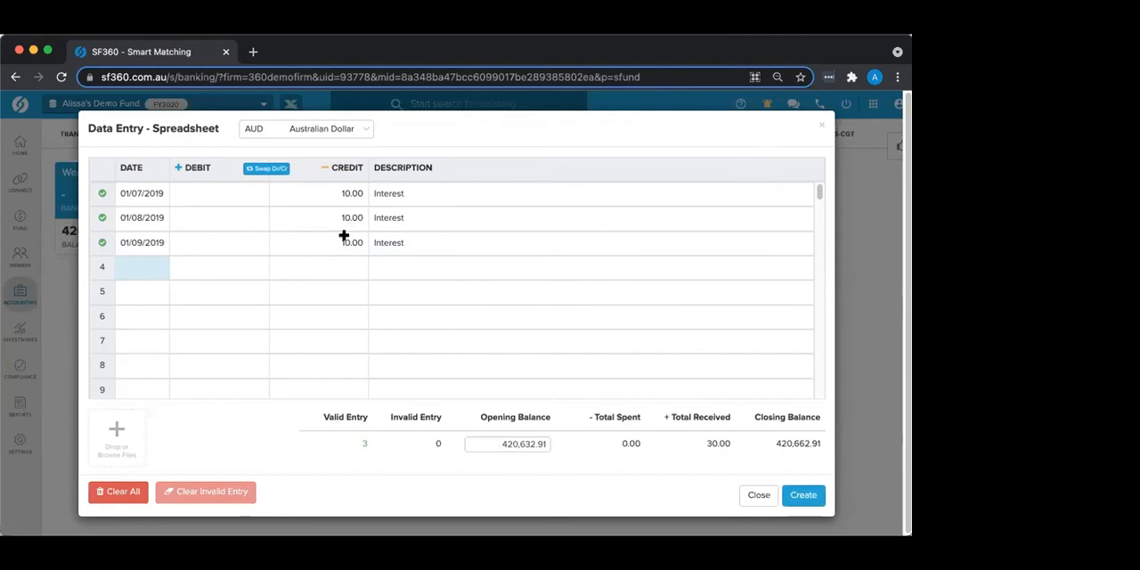
Step: Swap the debit and credit amounts and back again, and clear all entries from the spreadsheet
left_click(265, 172)
left_click(265, 172)
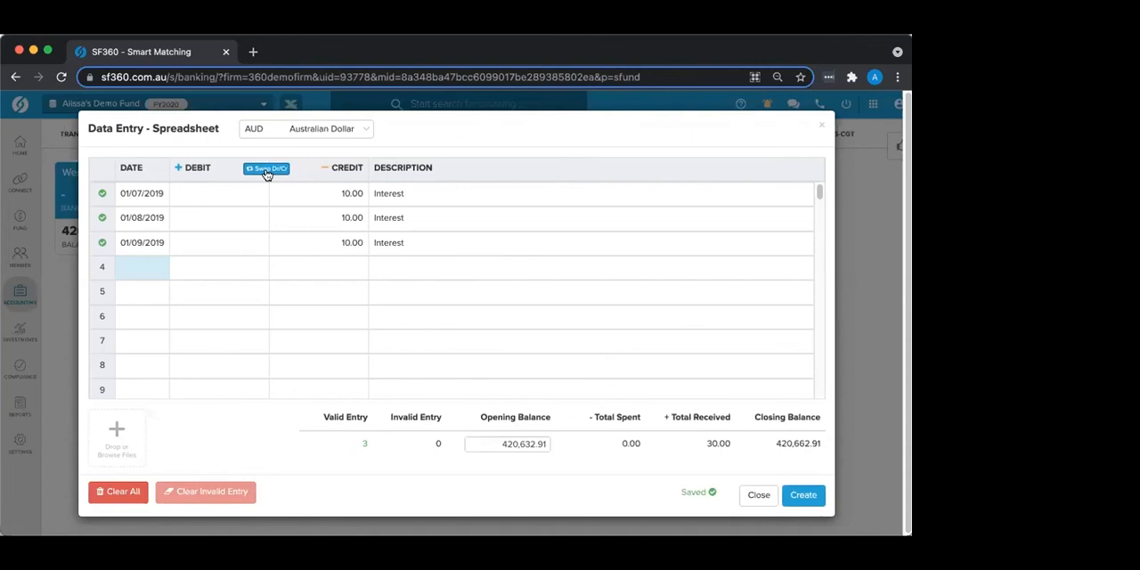
left_click(150, 193)
left_click(122, 492)
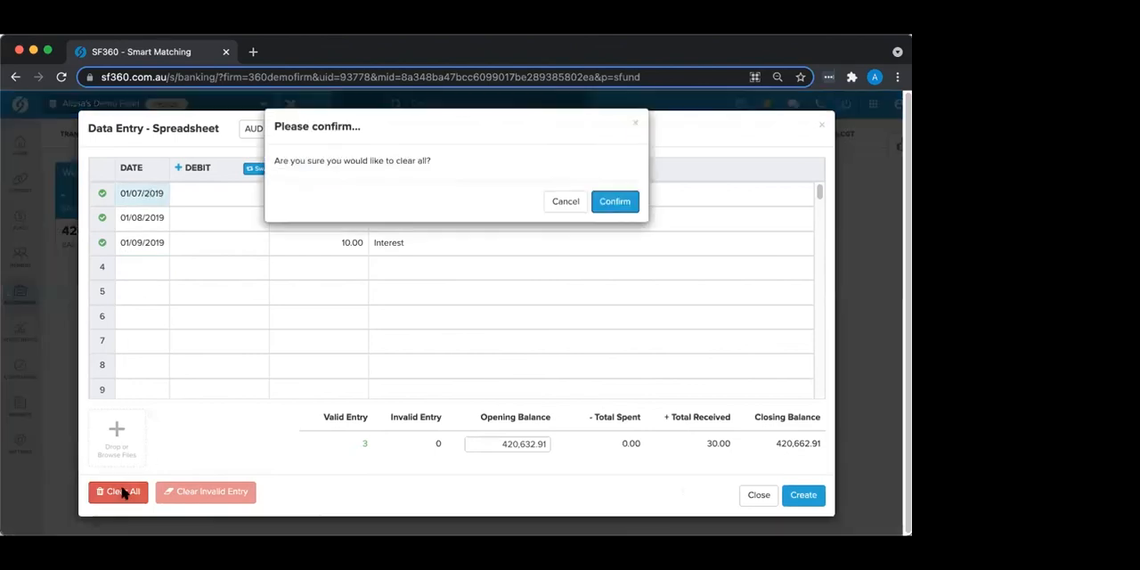
left_click(615, 202)
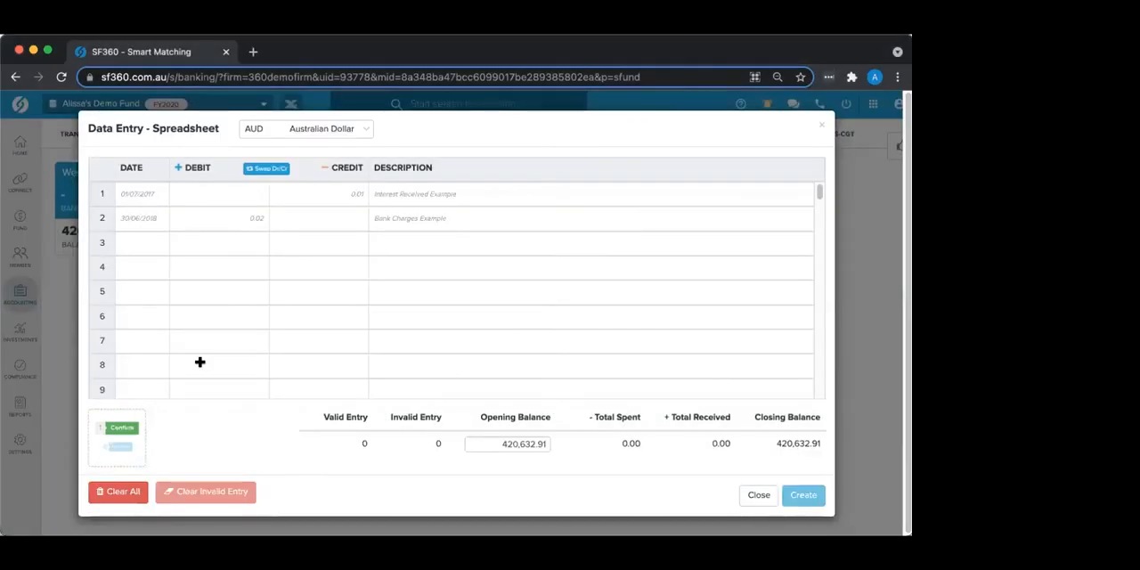
Step: Confirm the added bank statement files for extraction and review the last page of the statement beside the spreadsheet
left_click(120, 430)
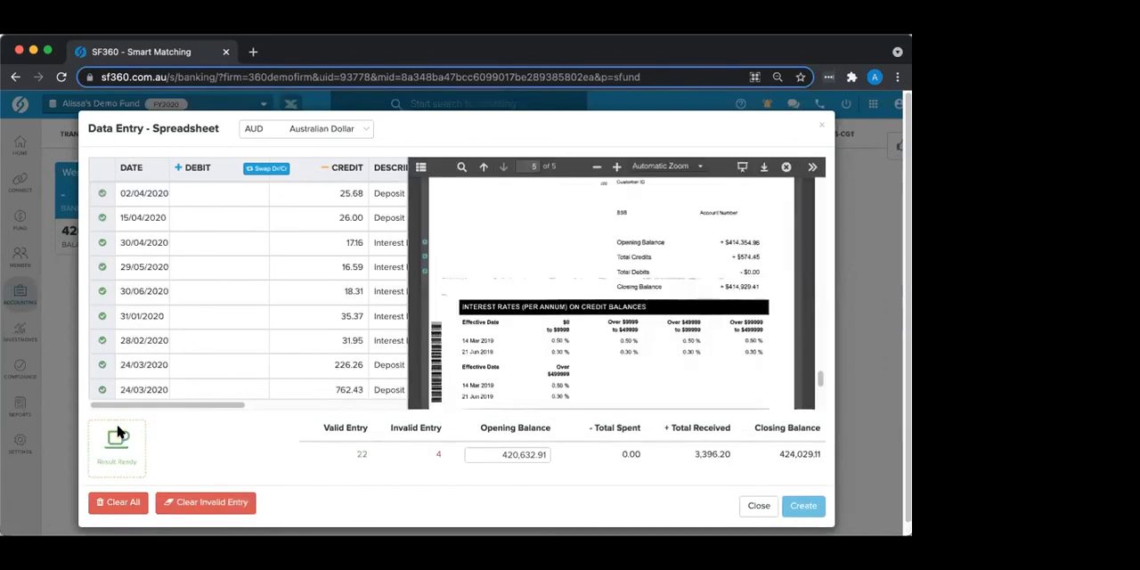
scroll(593, 265, "up", 3)
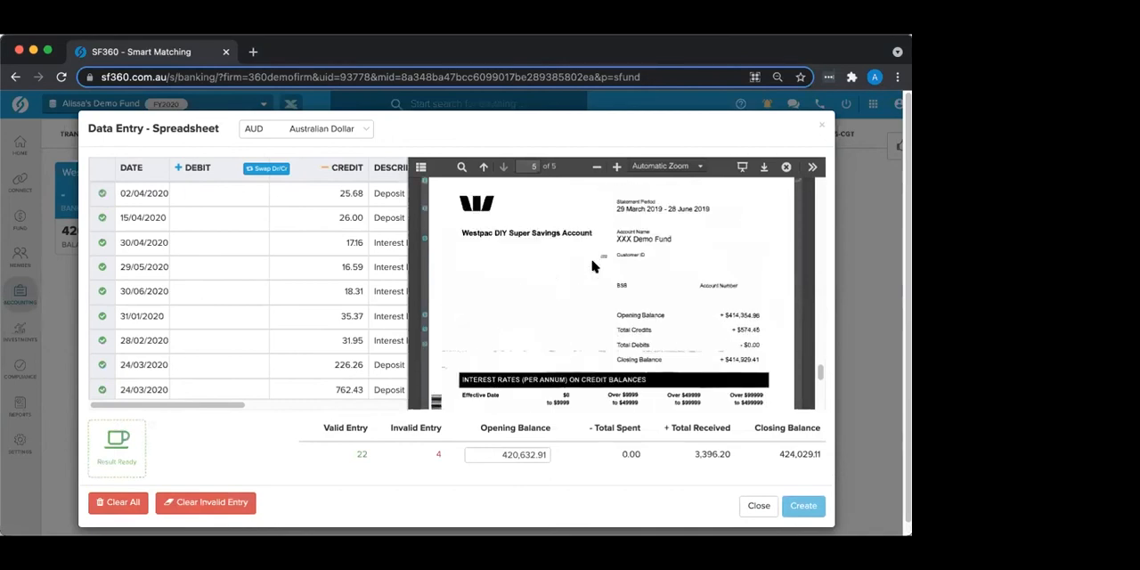
scroll(593, 264, "down", 3)
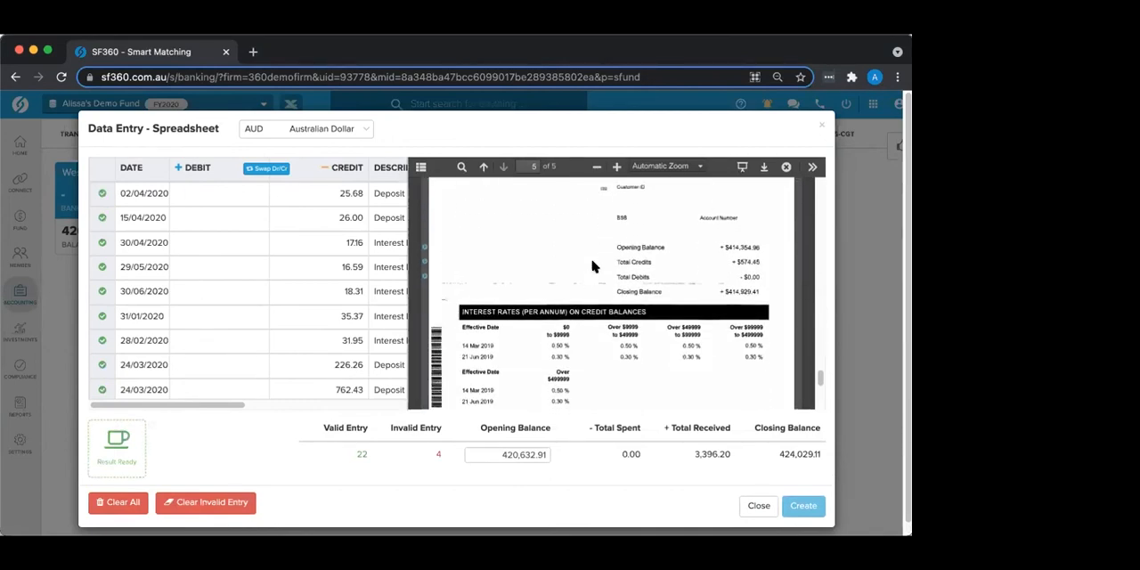
scroll(593, 265, "down", 4)
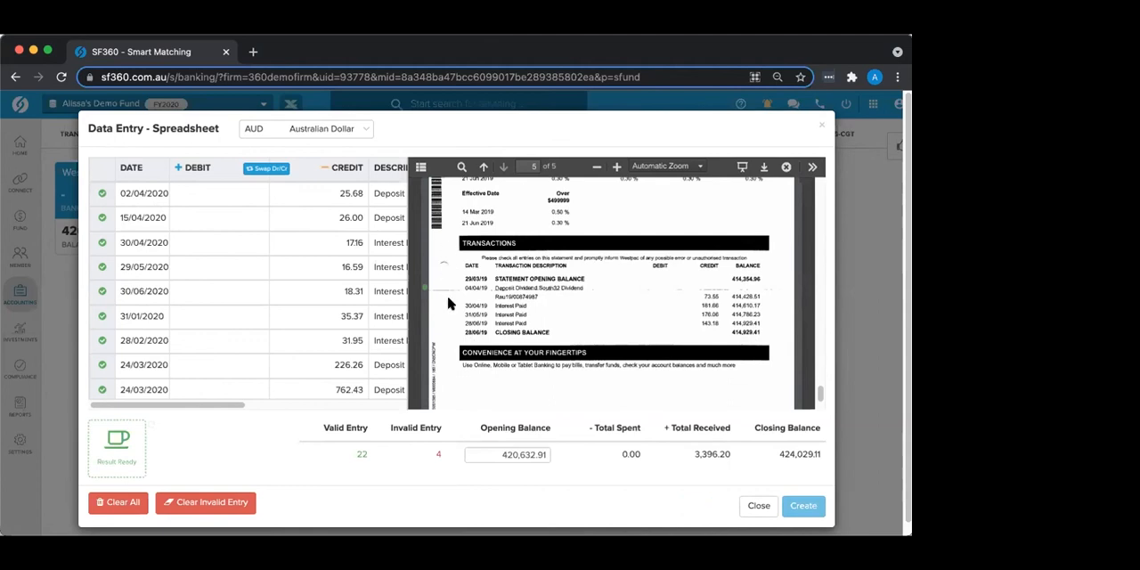
scroll(449, 301, "up", 3)
scroll(449, 304, "down", 1)
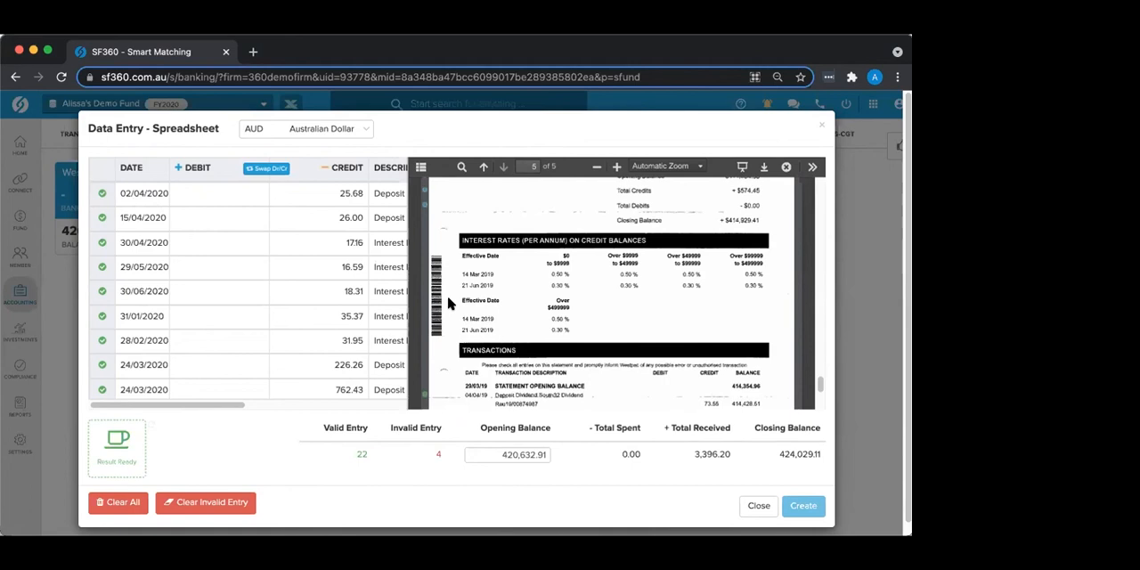
scroll(448, 304, "down", 1)
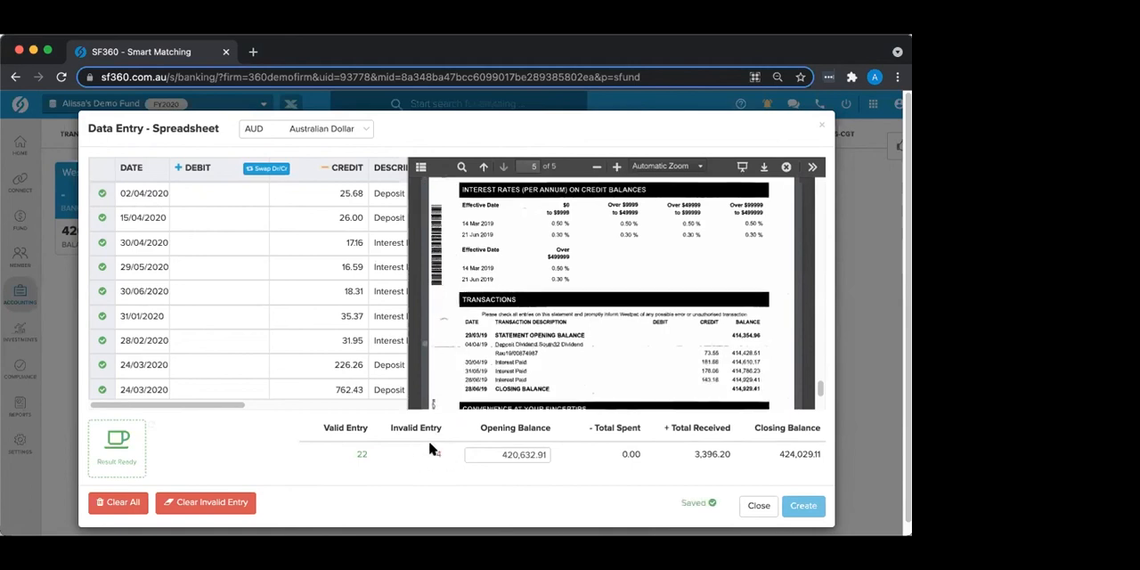
Step: Check why the April to June 2019 entries are invalid and clear all invalid entries from the spreadsheet
scroll(197, 327, "down", 1)
scroll(197, 328, "down", 8)
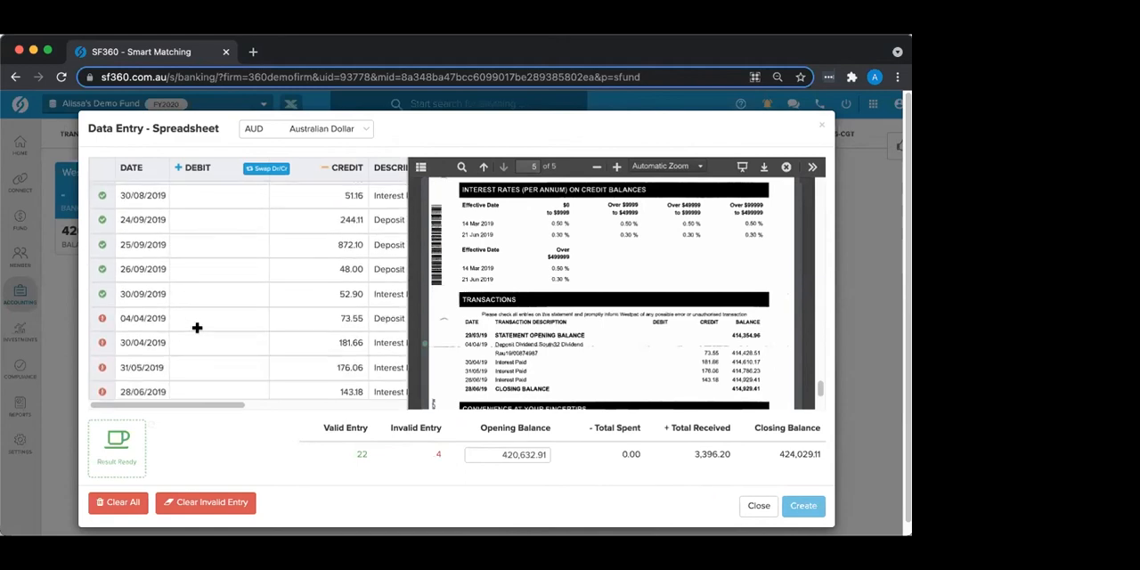
scroll(197, 328, "down", 2)
mouse_move(105, 260)
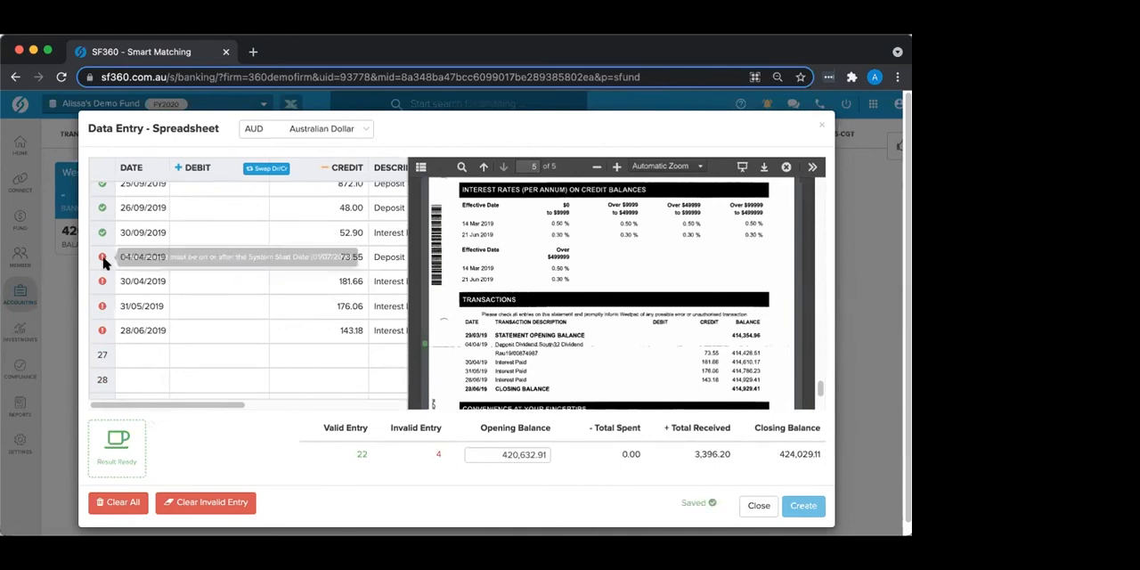
left_click(210, 504)
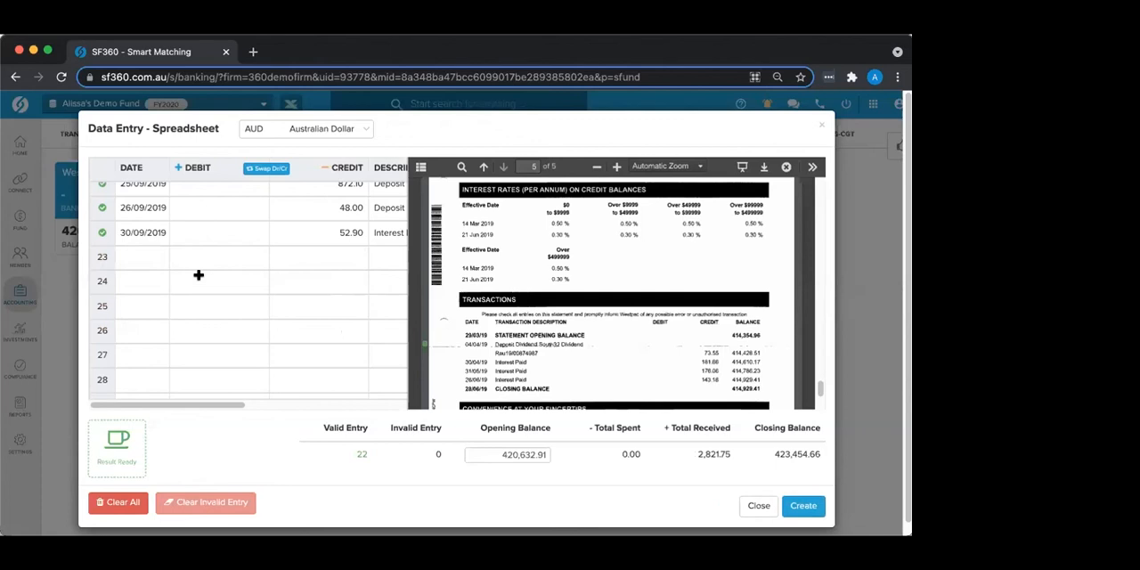
Step: Cross-check the 30/04/2020 and 30/06/2020 interest entries against the bank statement and create the transactions
scroll(165, 258, "up", 3)
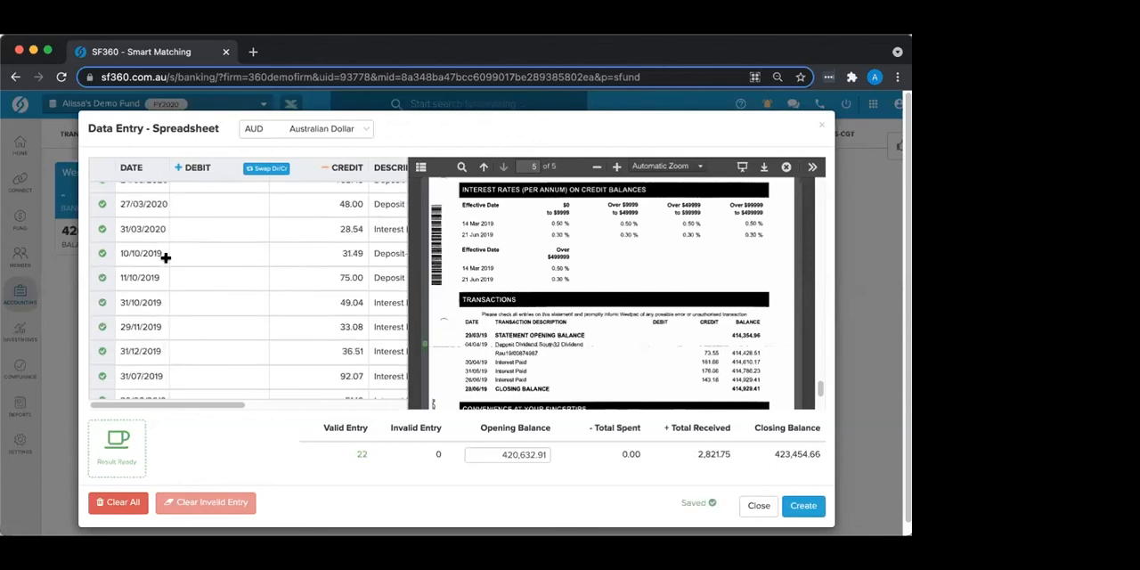
scroll(166, 258, "up", 3)
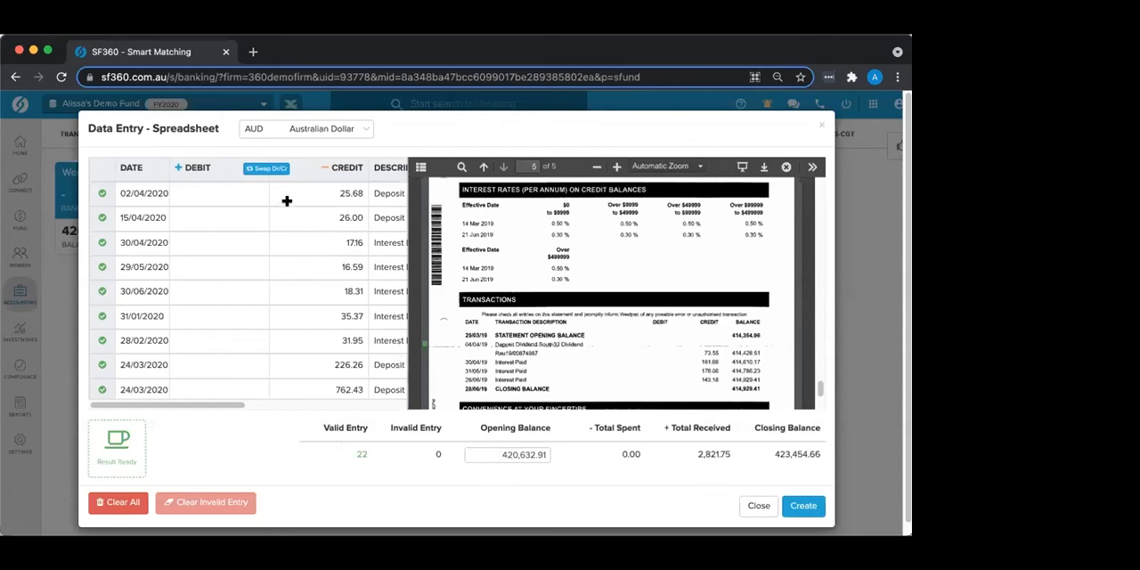
left_click(341, 237)
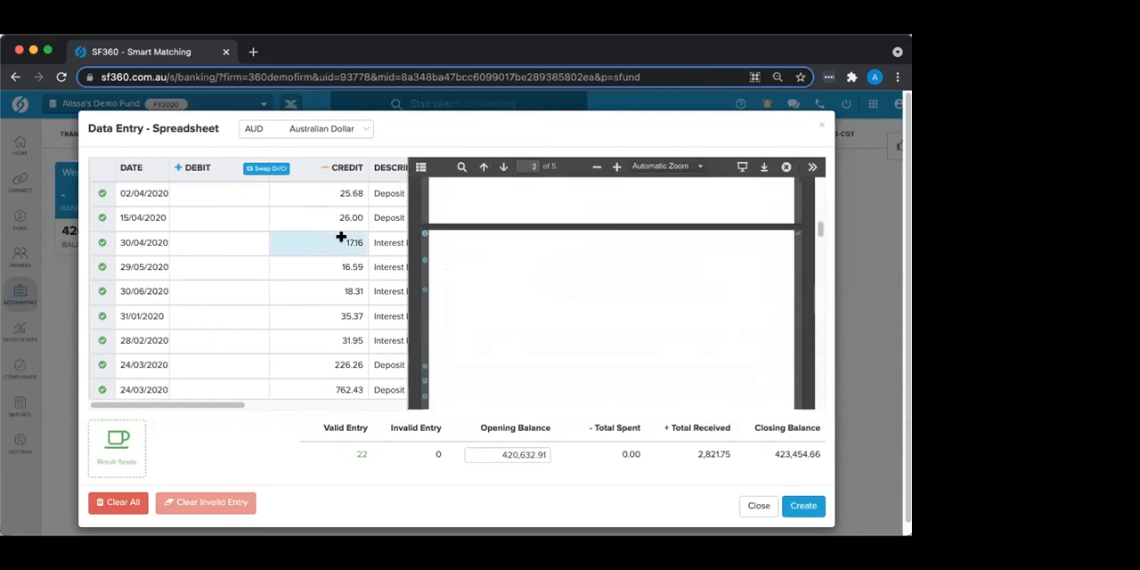
left_click(140, 243)
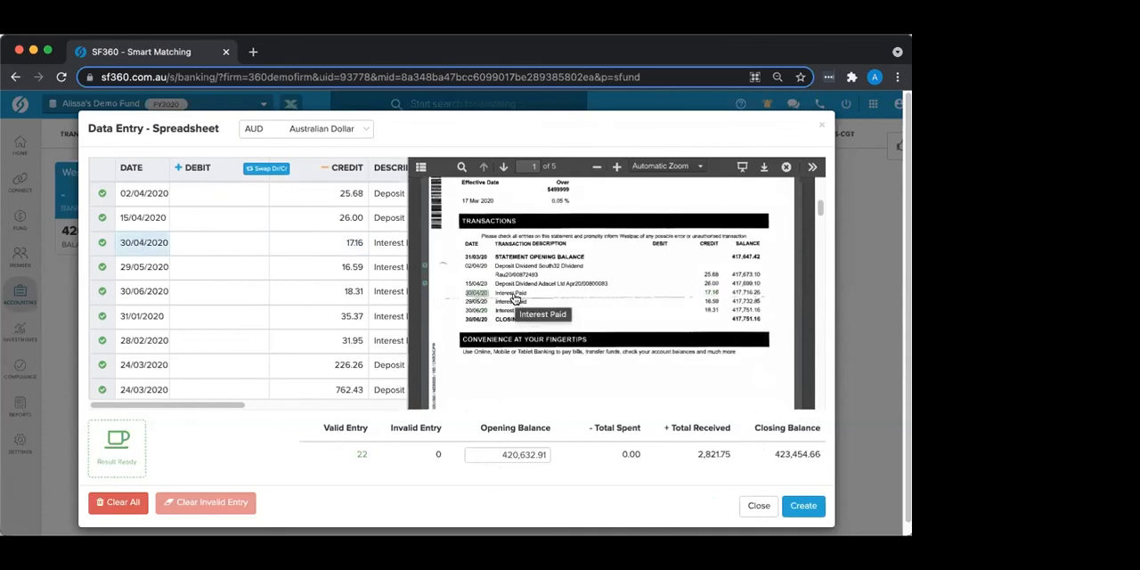
left_click(709, 311)
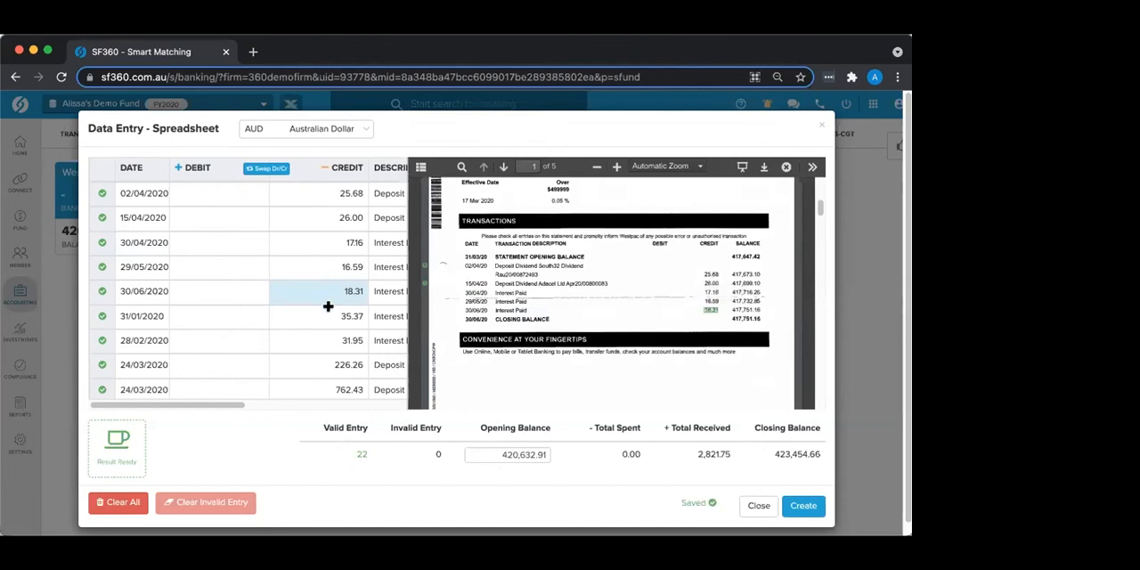
left_click(797, 507)
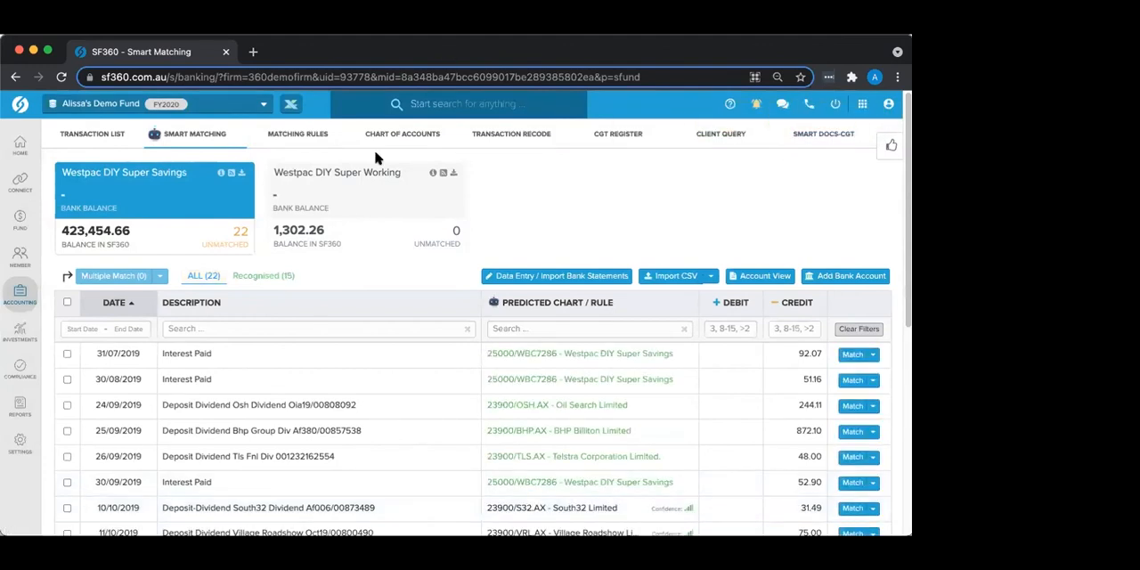
scroll(333, 335, "down", 10)
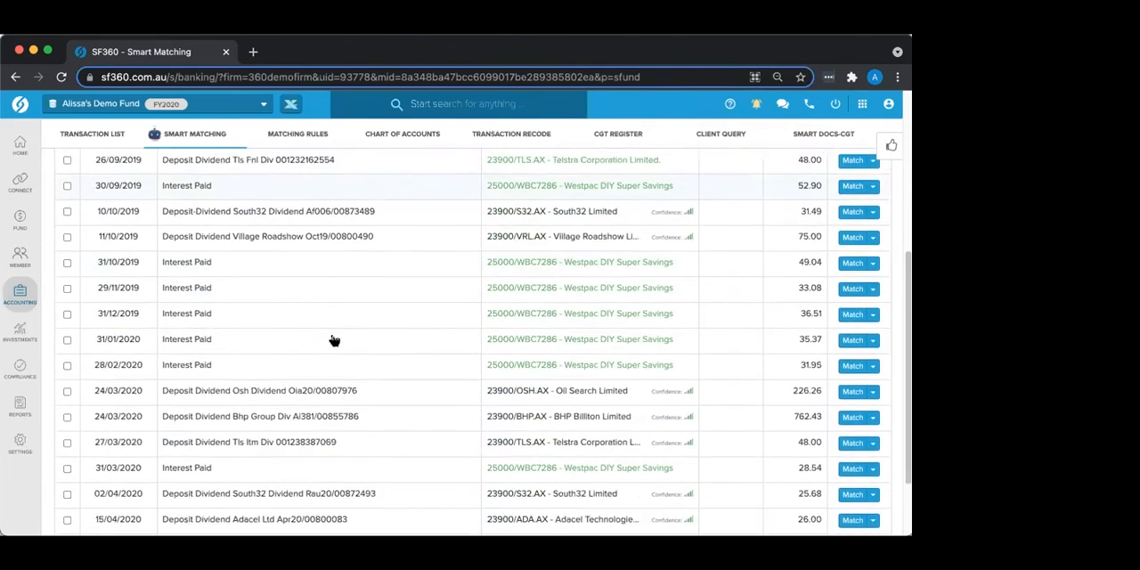
Step: Filter the unmatched Westpac DIY Super Savings transactions by the description "Interest"
scroll(333, 341, "up", 10)
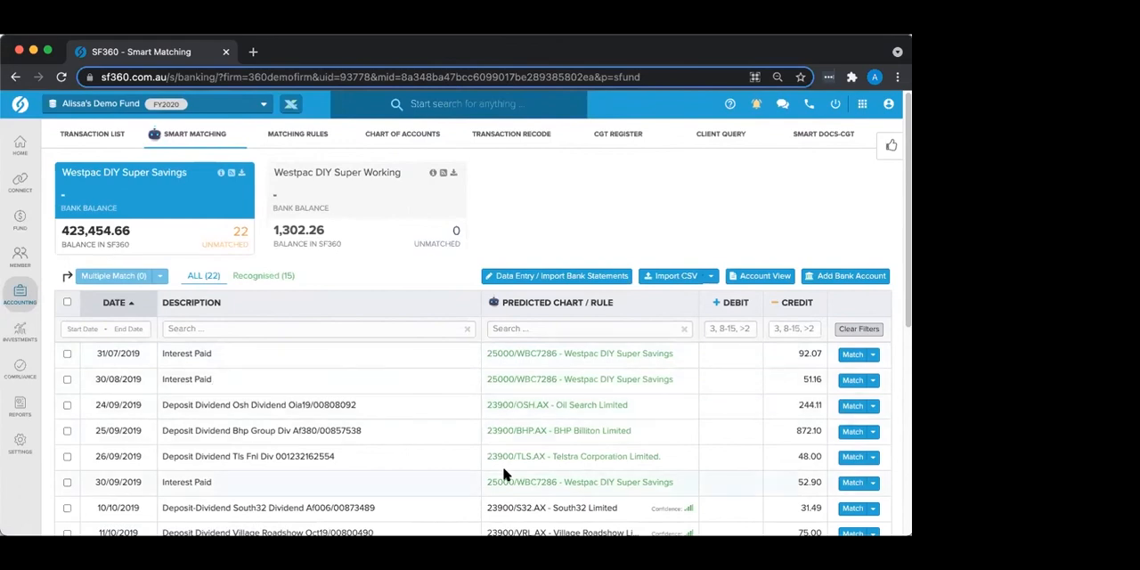
scroll(503, 475, "down", 1)
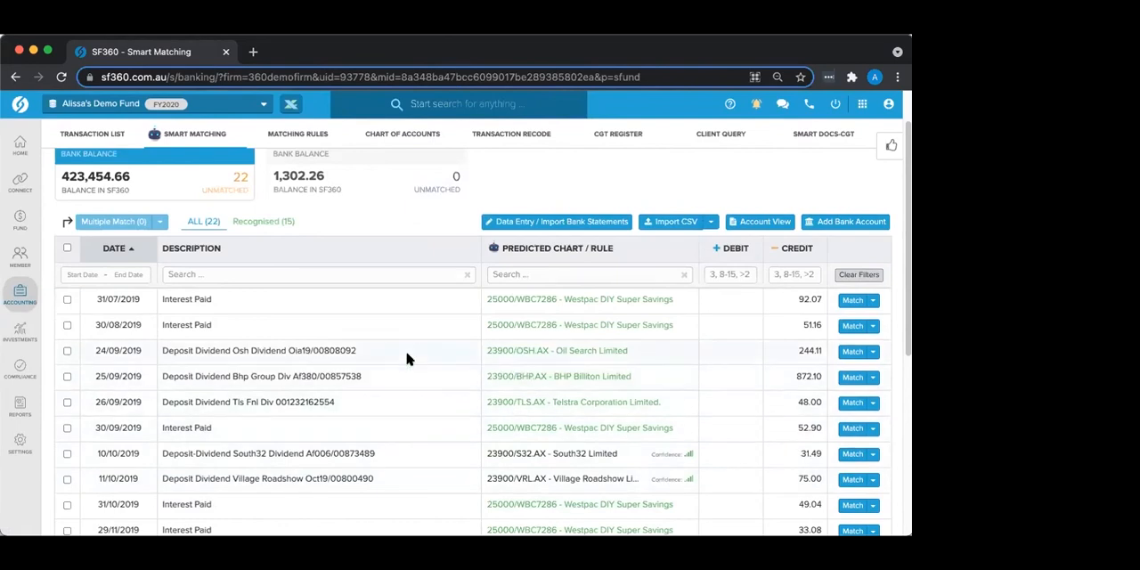
scroll(306, 288, "up", 1)
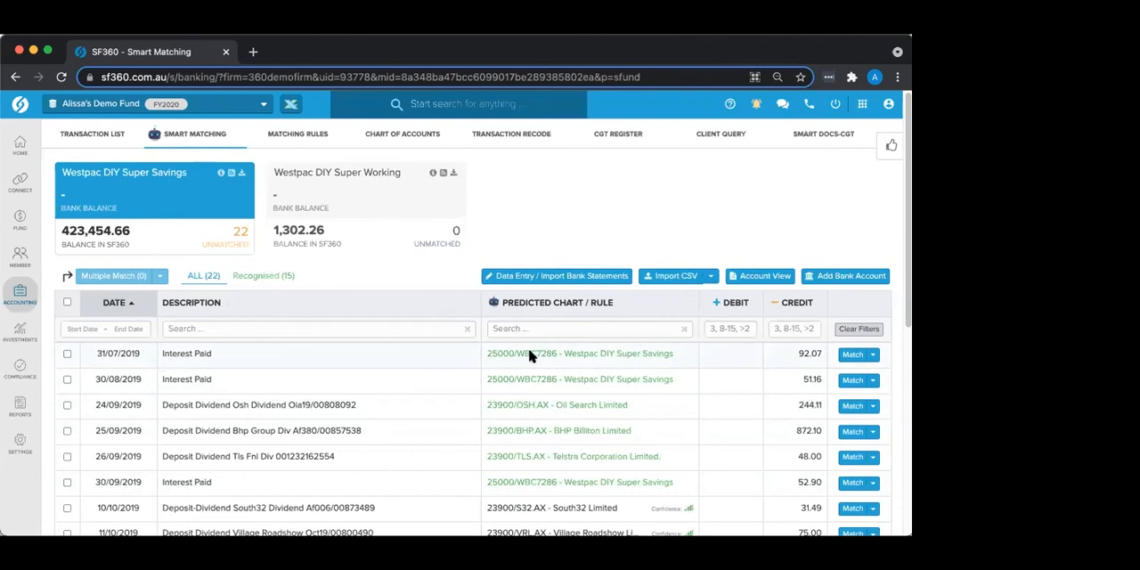
left_click(317, 328)
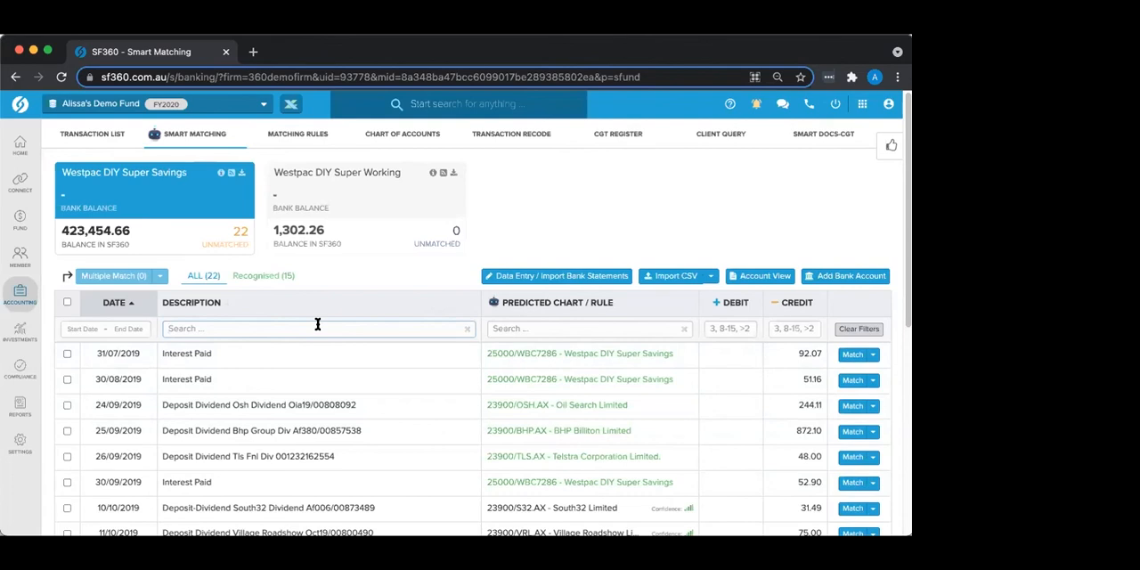
type("Interest")
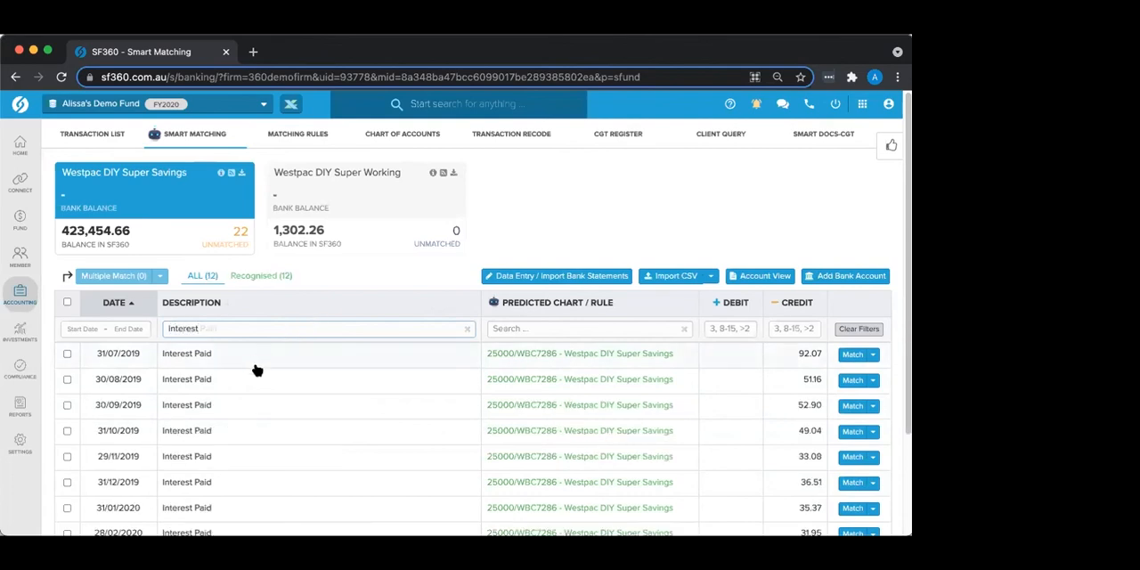
Step: Match all the filtered Interest Paid transactions in bulk and clear the description filter
scroll(255, 365, "down", 3)
scroll(214, 314, "up", 2)
left_click(67, 233)
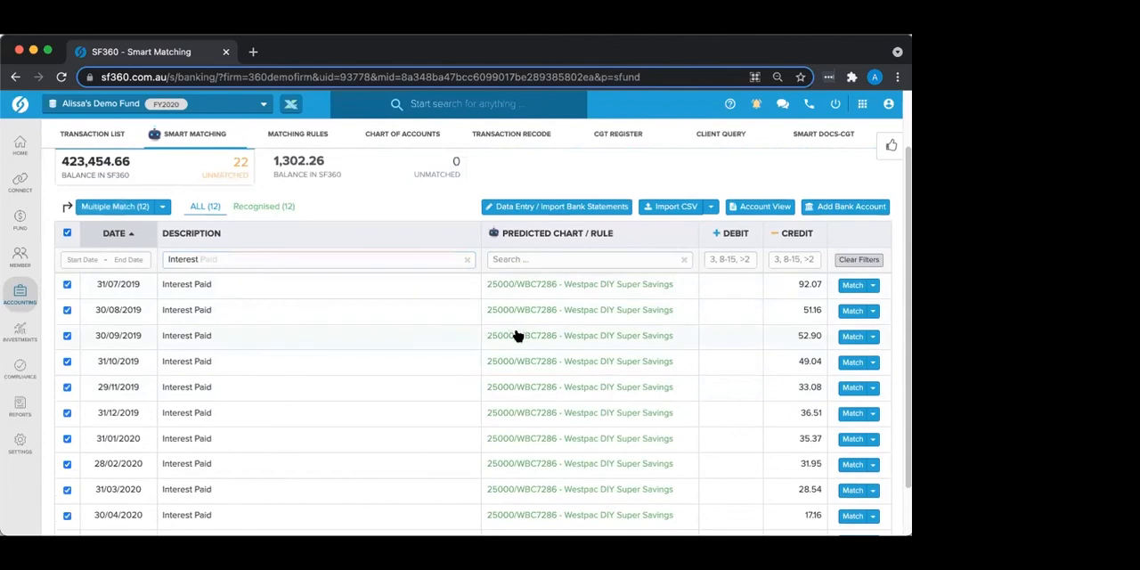
scroll(517, 336, "down", 2)
scroll(214, 348, "up", 4)
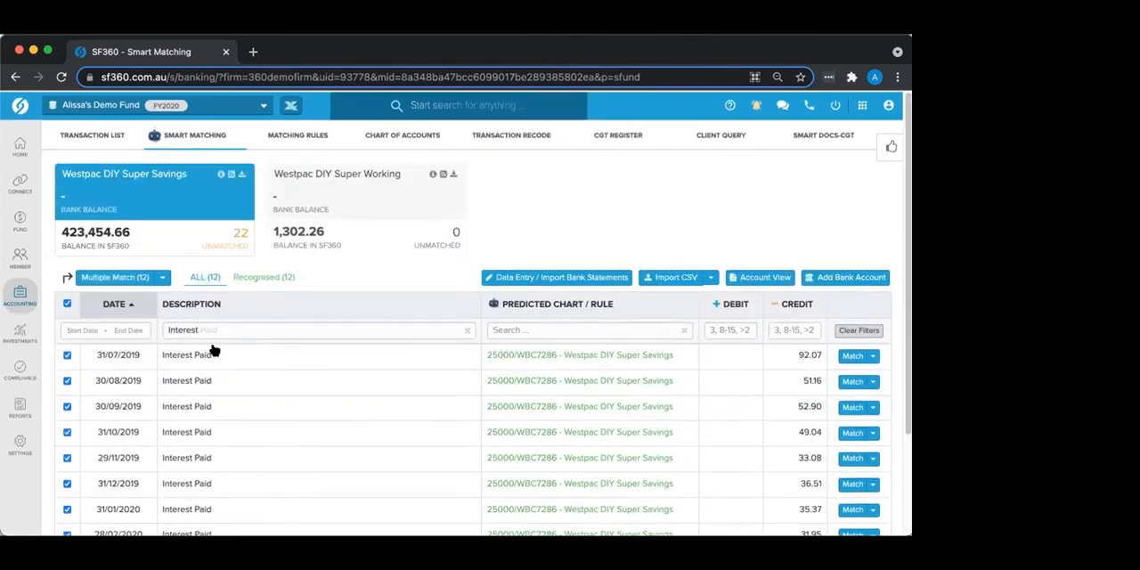
left_click(119, 276)
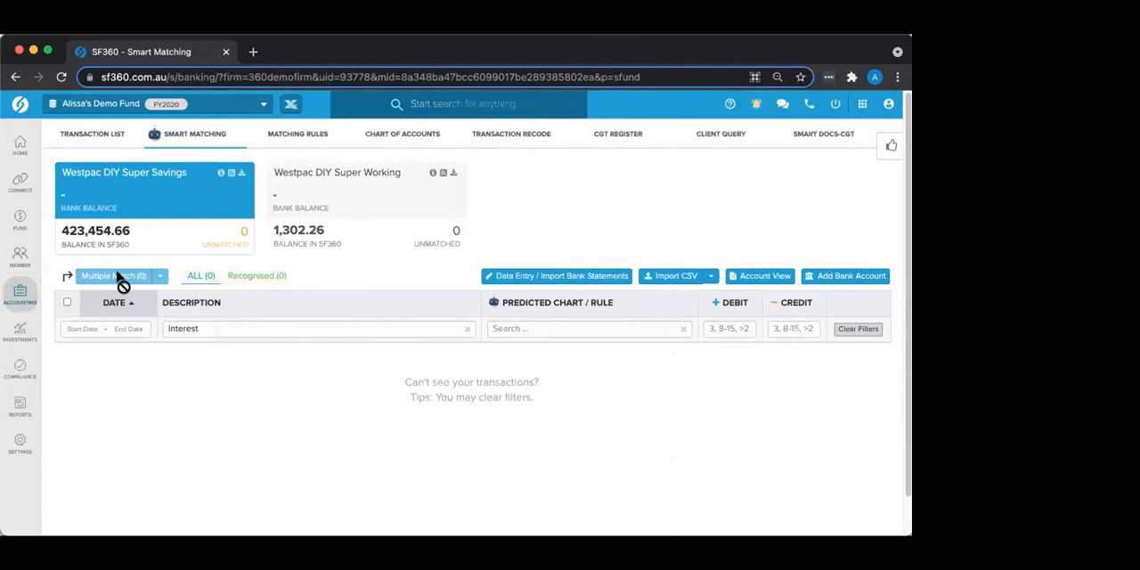
left_click(467, 330)
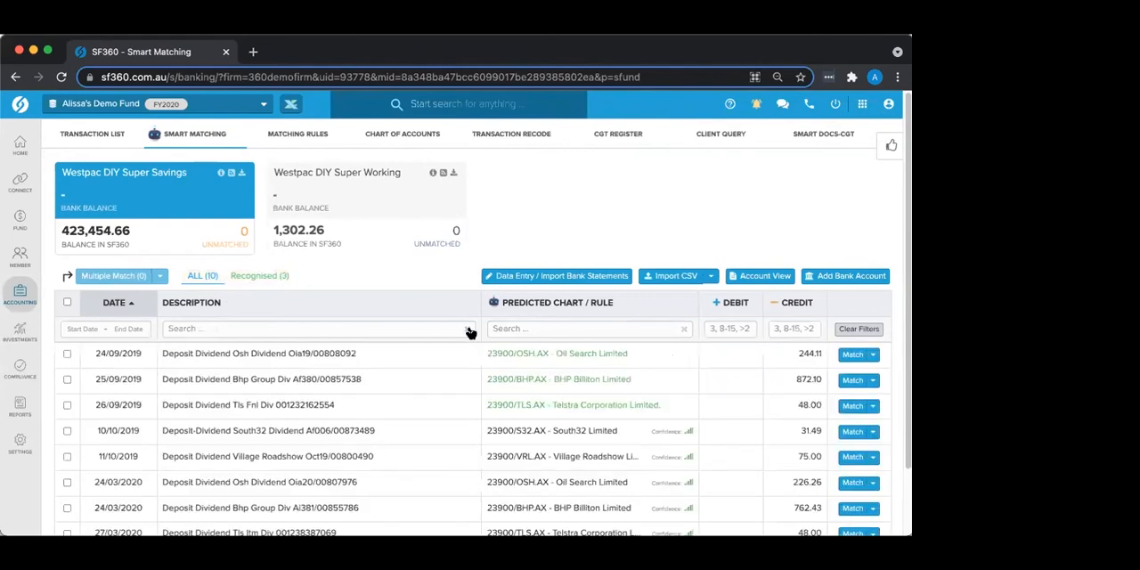
Step: Review the predicted account and dividend details of the 24/09/2019 Oil Search dividend deposit and close them without matching
scroll(276, 378, "down", 1)
scroll(276, 381, "down", 1)
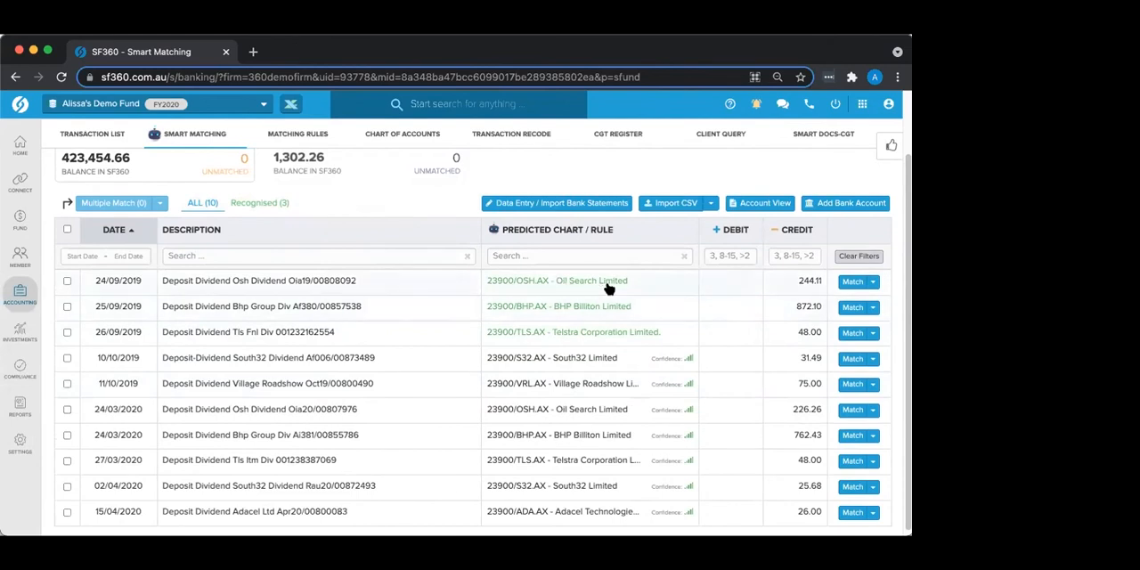
left_click(654, 283)
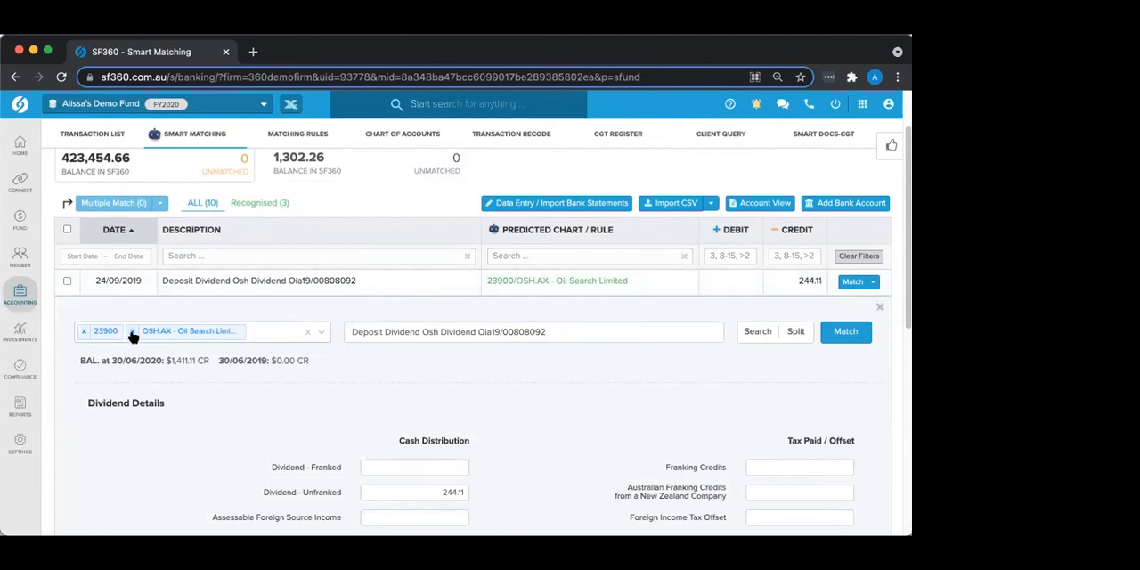
scroll(242, 402, "down", 1)
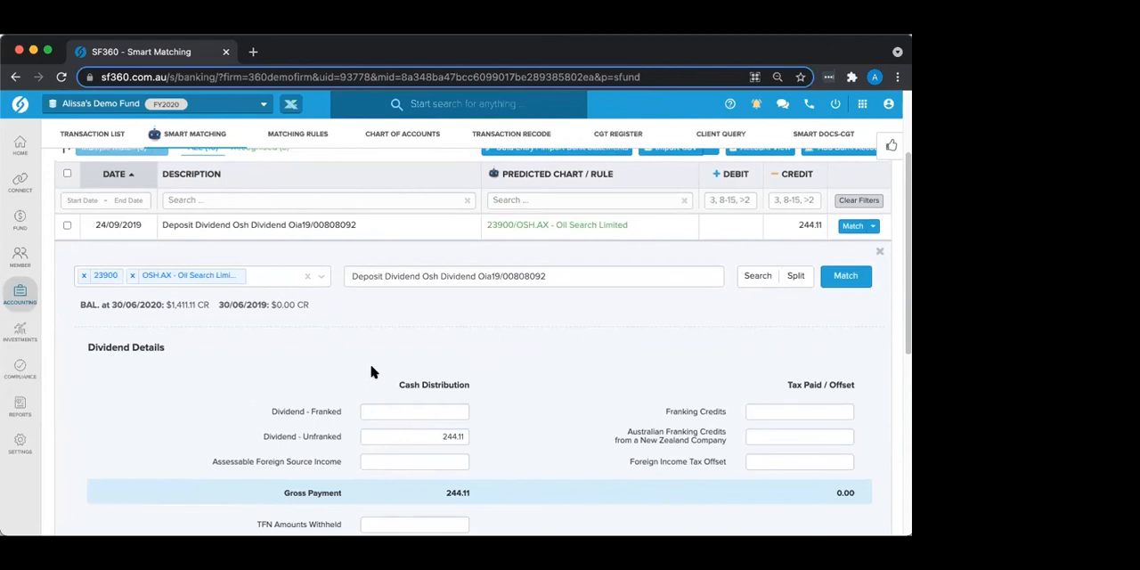
left_click(878, 255)
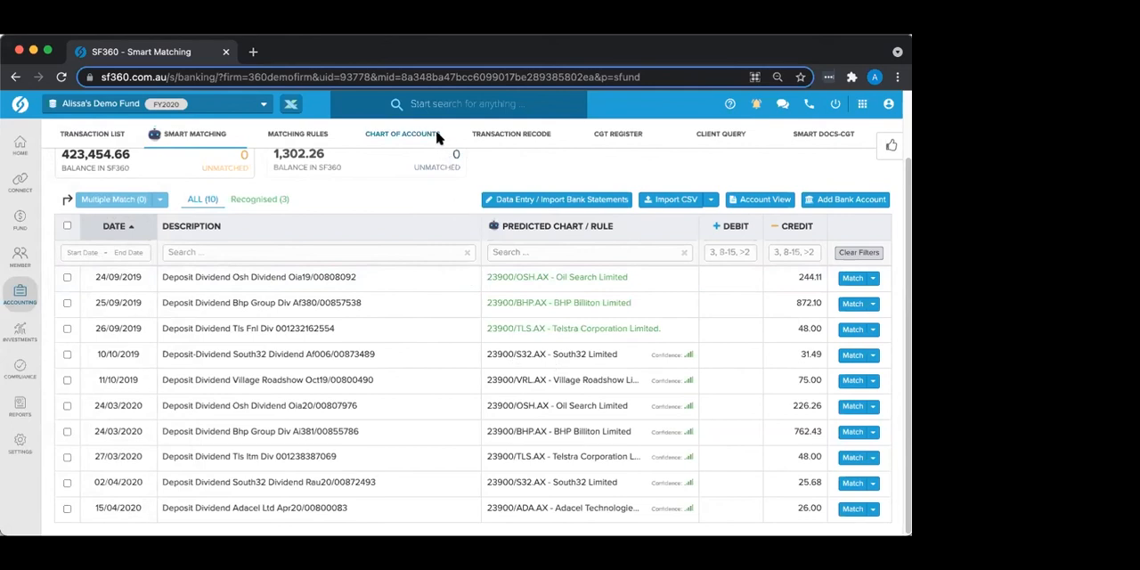
Step: Open the fund's chart of accounts and search it for BHP
mouse_move(8, 317)
left_click(393, 139)
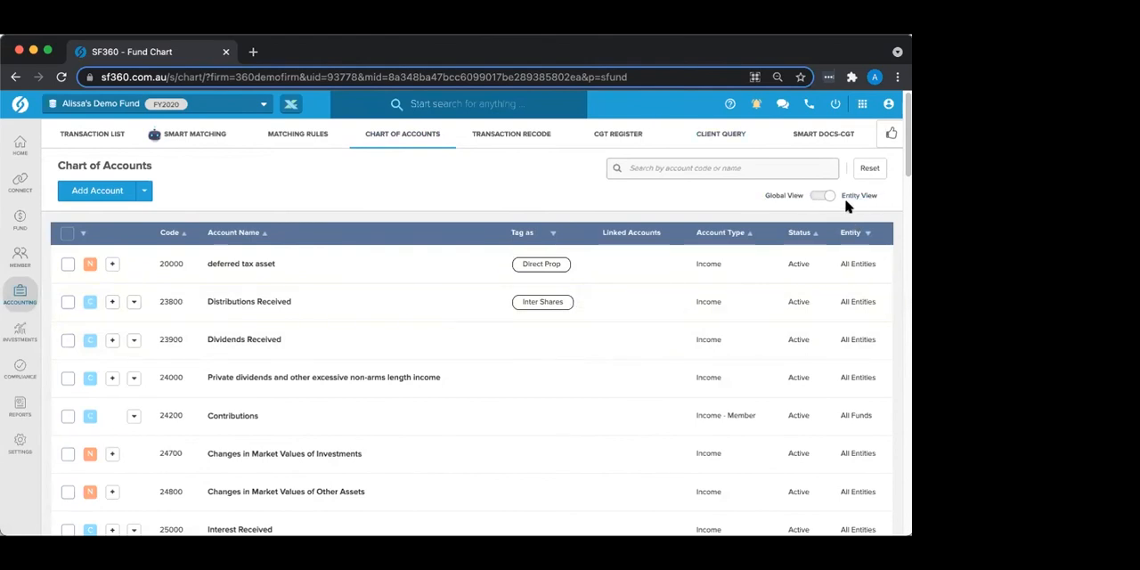
left_click(701, 167)
type("BHP")
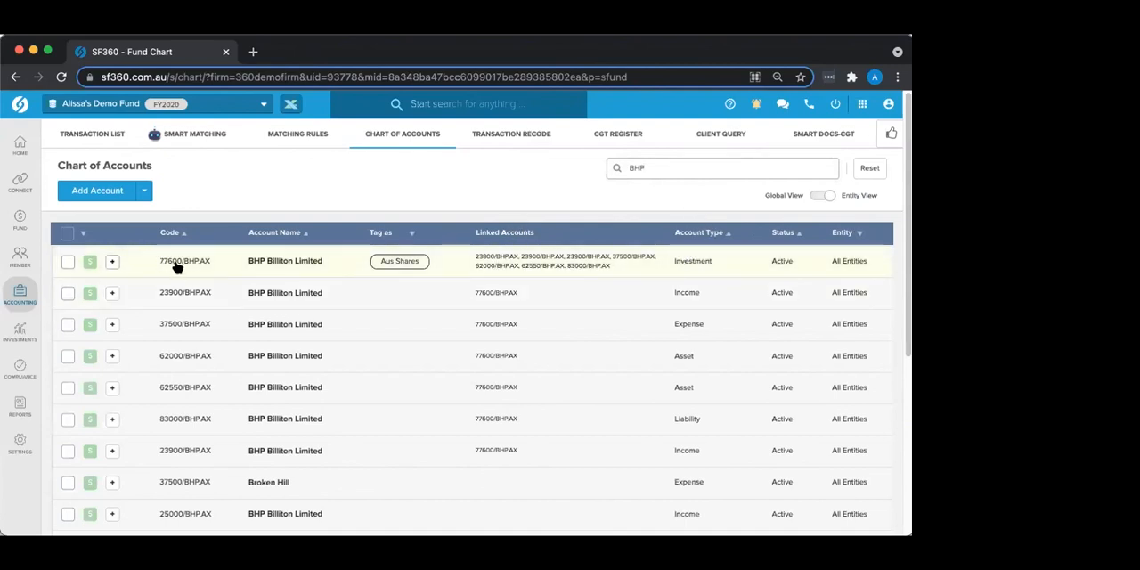
Step: Open the full details of the 77600/BHP.AX investment account and review its linked accounts and settings
left_click(328, 262)
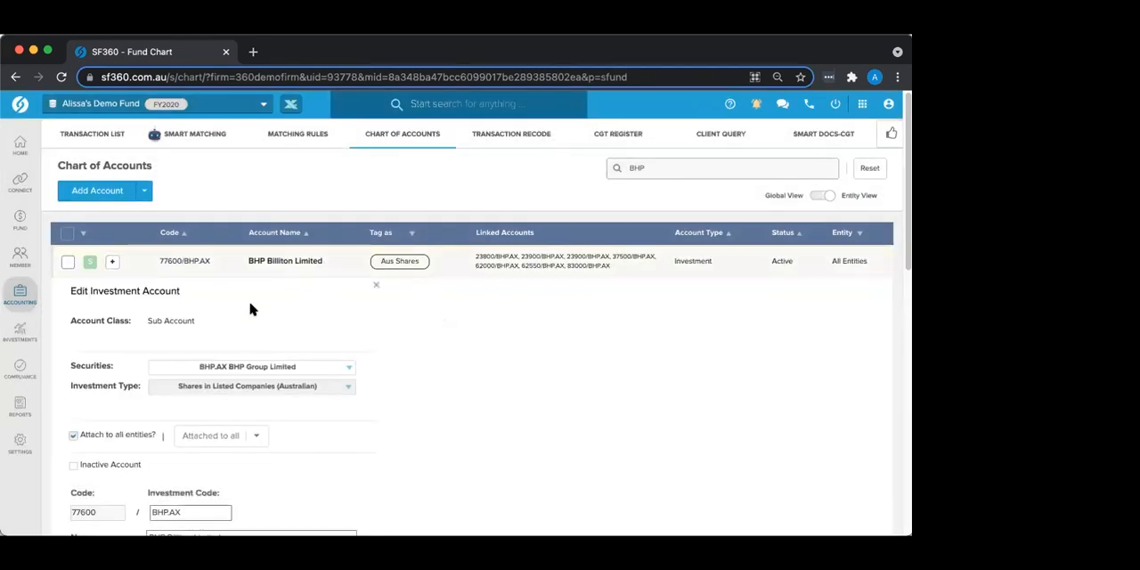
scroll(250, 311, "down", 3)
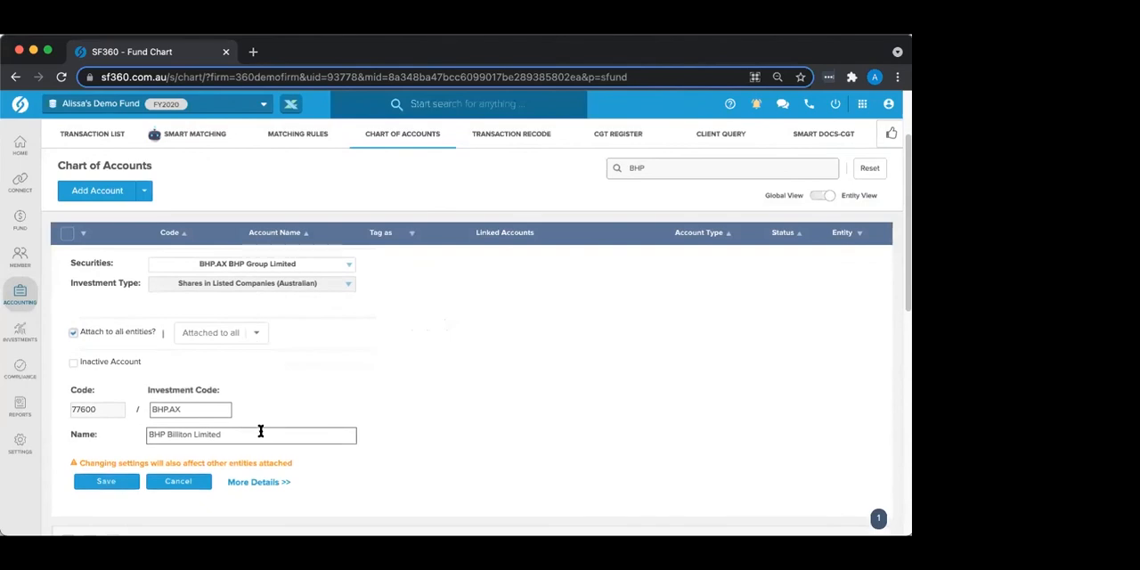
left_click(254, 483)
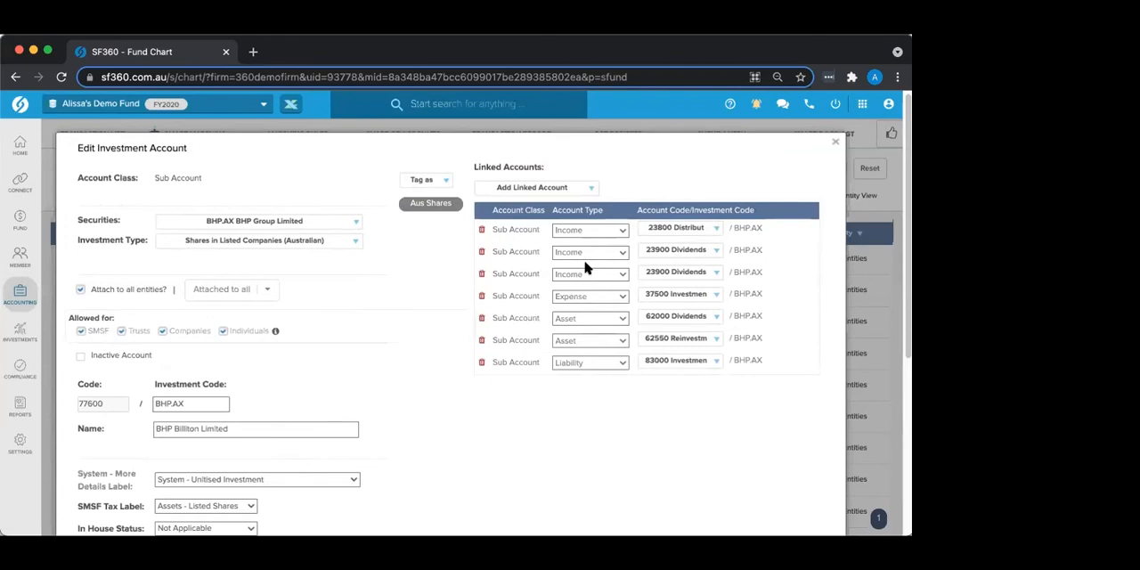
scroll(587, 268, "down", 1)
scroll(587, 268, "up", 1)
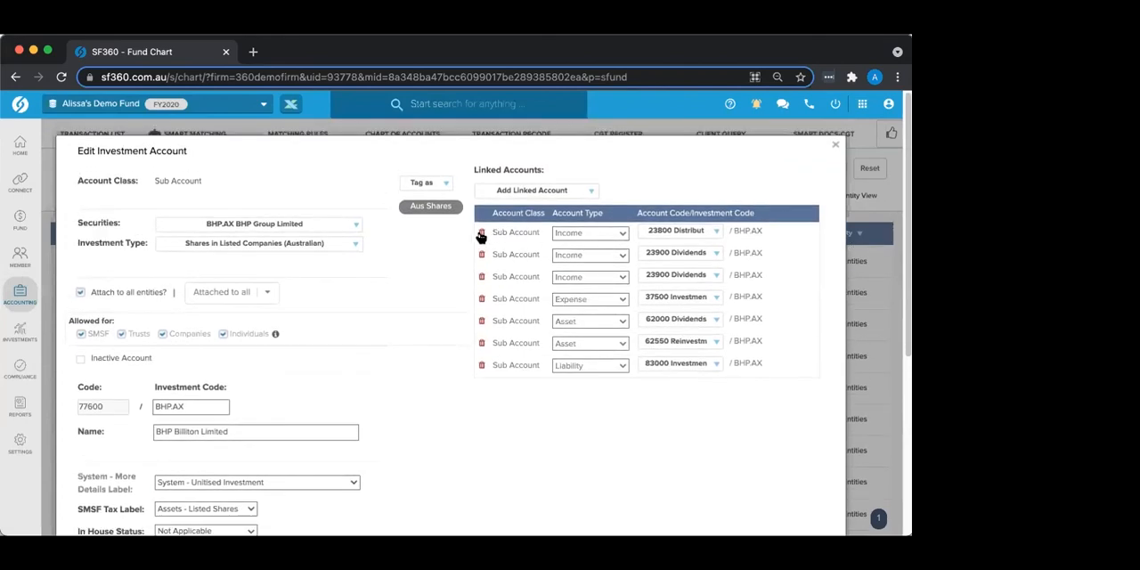
Step: Try to remove the linked 23800 Distributions income account from 77600/BHP.AX and save the investment account
left_click(480, 232)
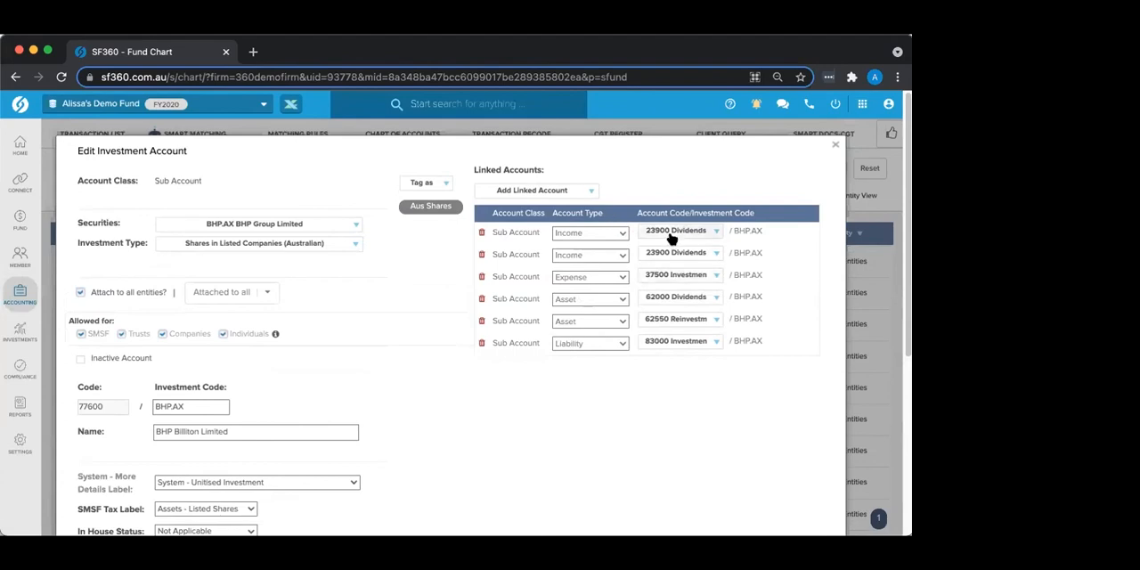
scroll(632, 341, "down", 5)
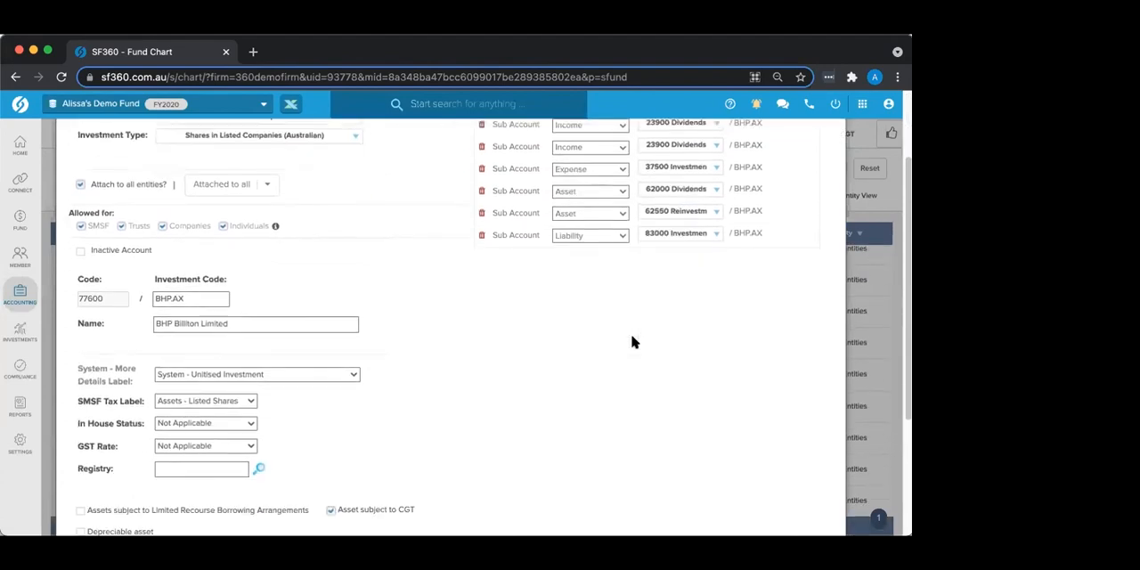
scroll(631, 341, "up", 5)
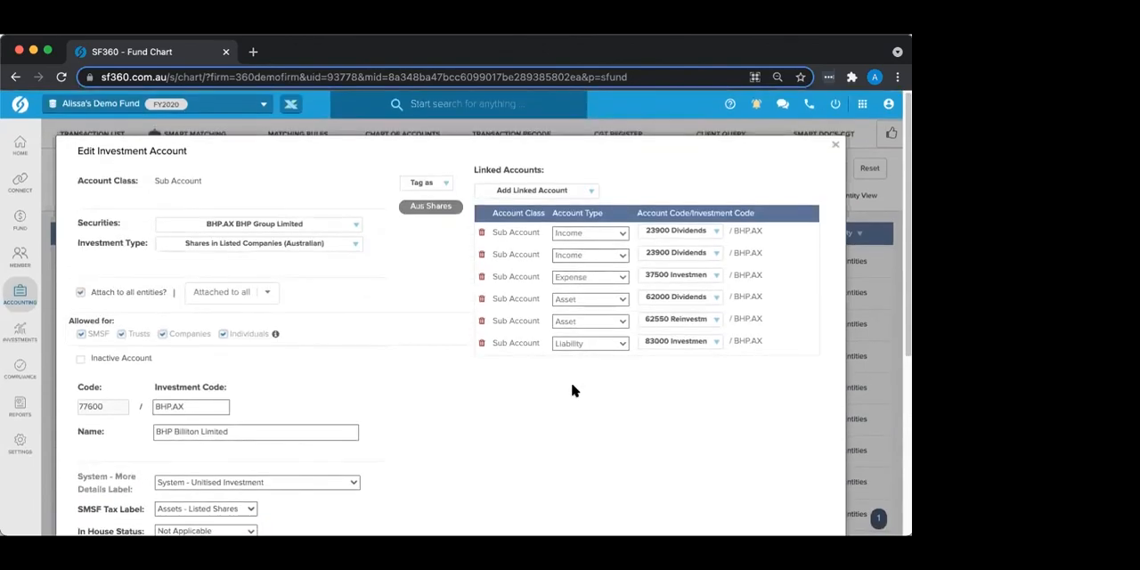
scroll(402, 367, "down", 1)
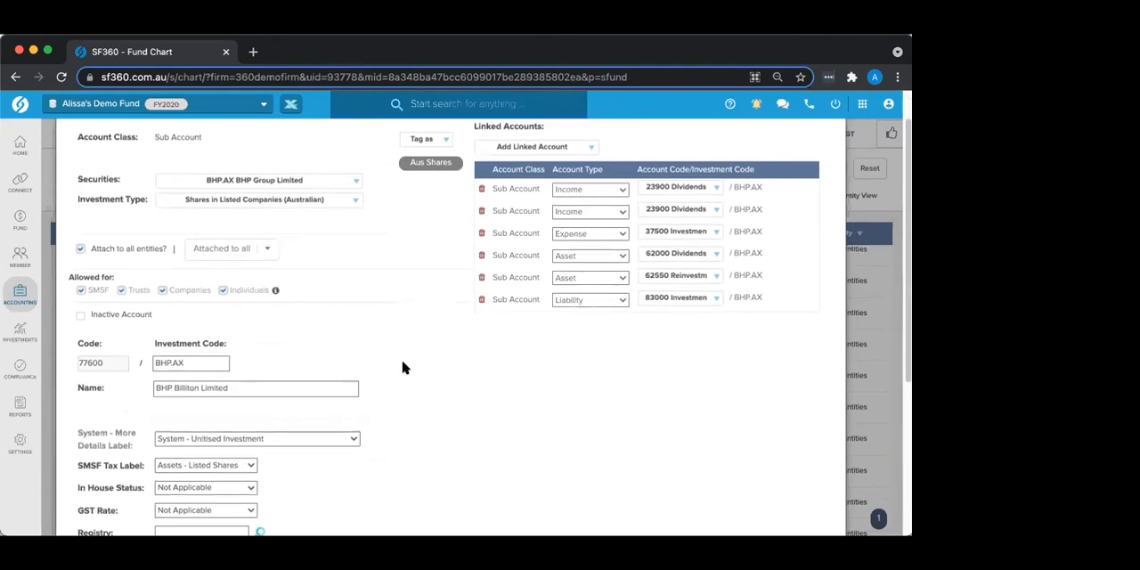
scroll(402, 368, "down", 3)
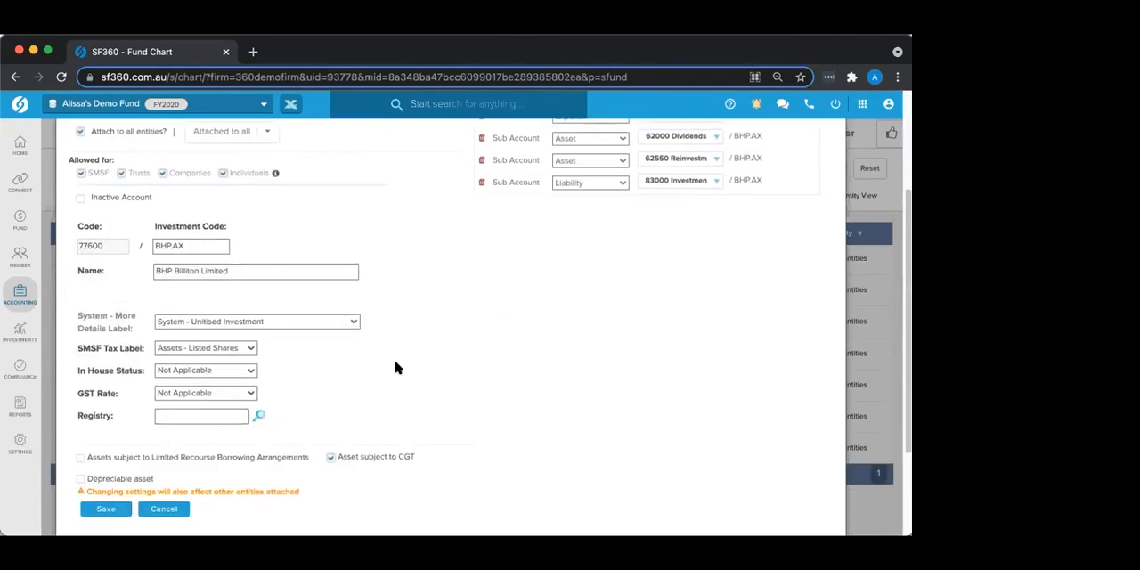
left_click(103, 508)
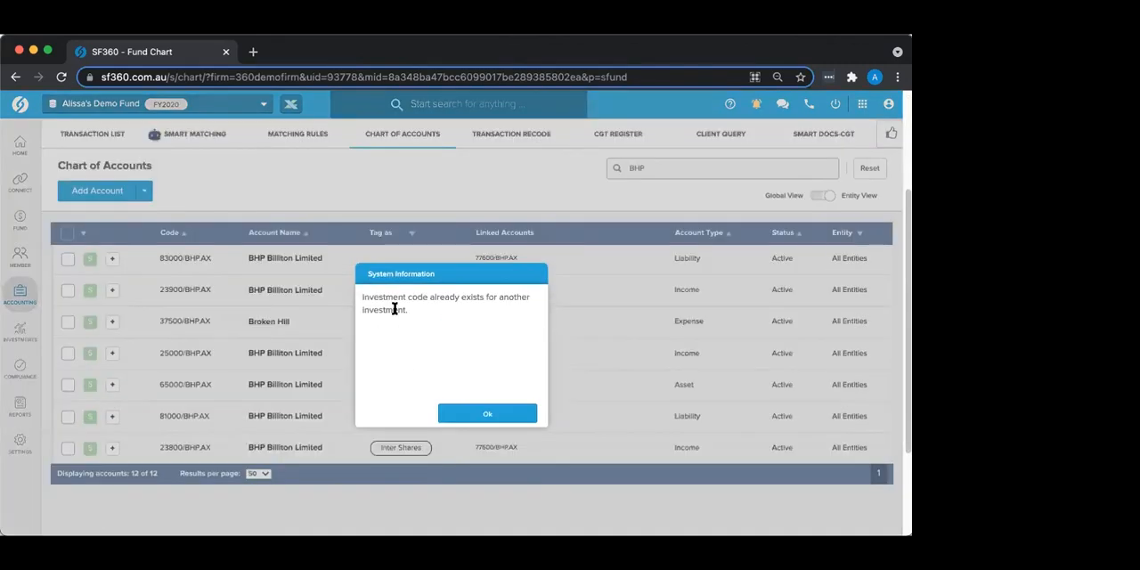
left_click(476, 420)
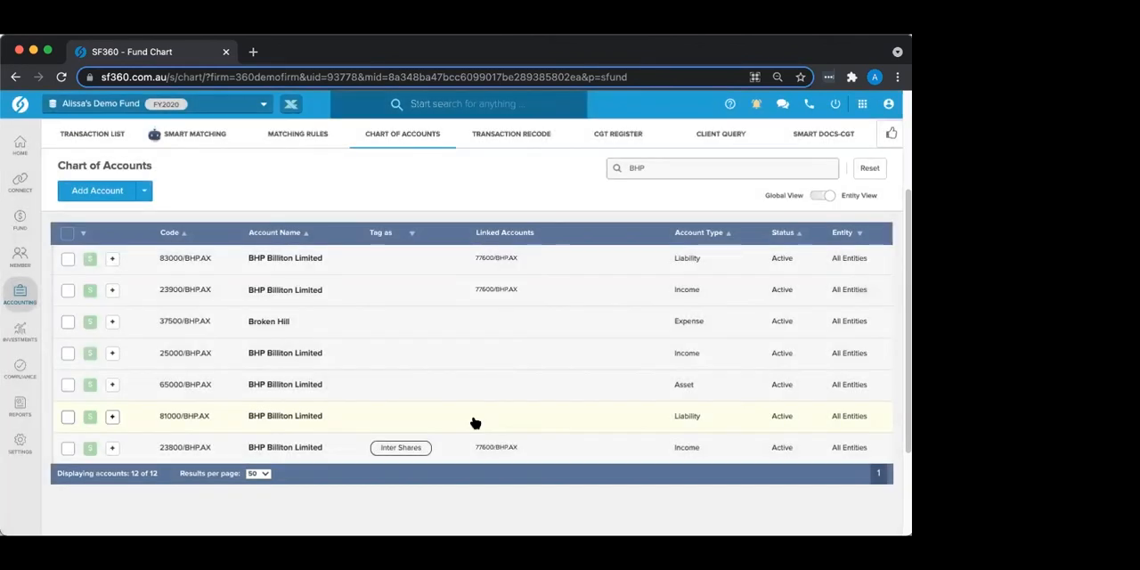
Step: Switch the chart of accounts to Global View, review the BHP accounts there, and reset the search
left_click(816, 197)
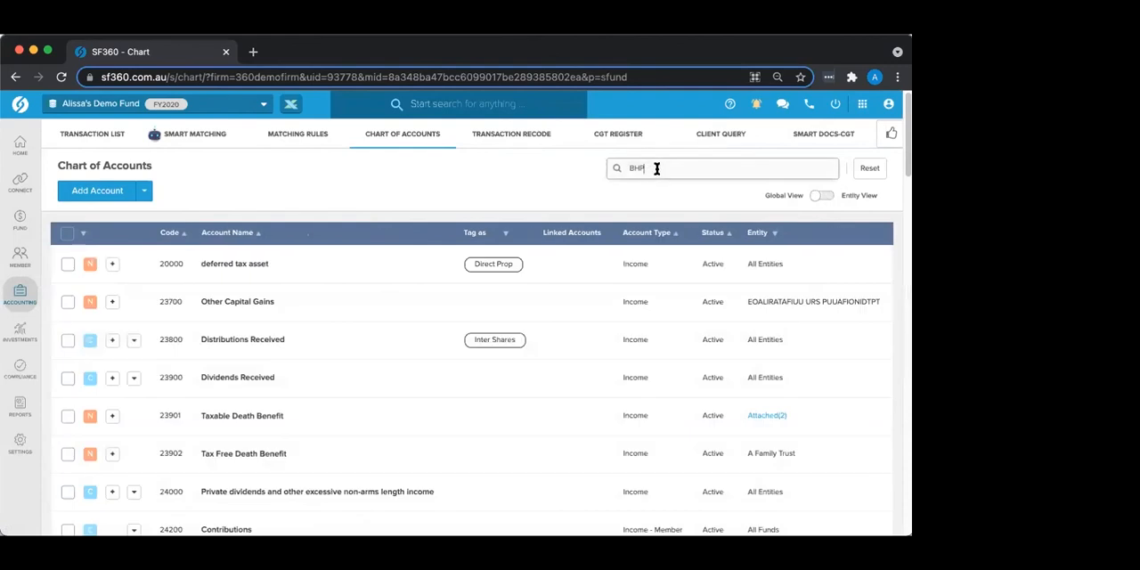
key("Return")
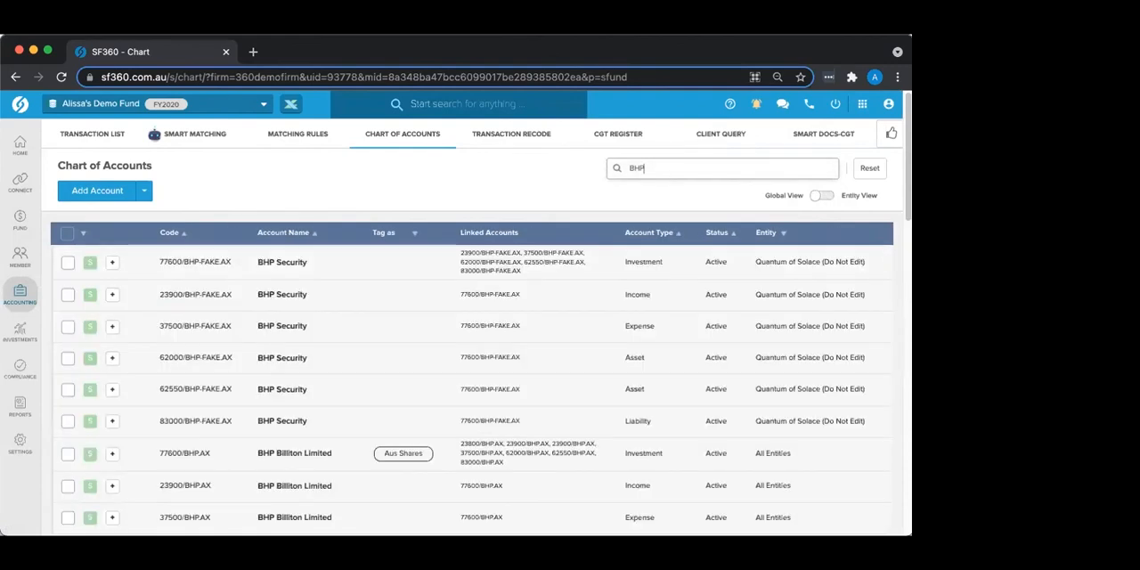
scroll(323, 460, "down", 1)
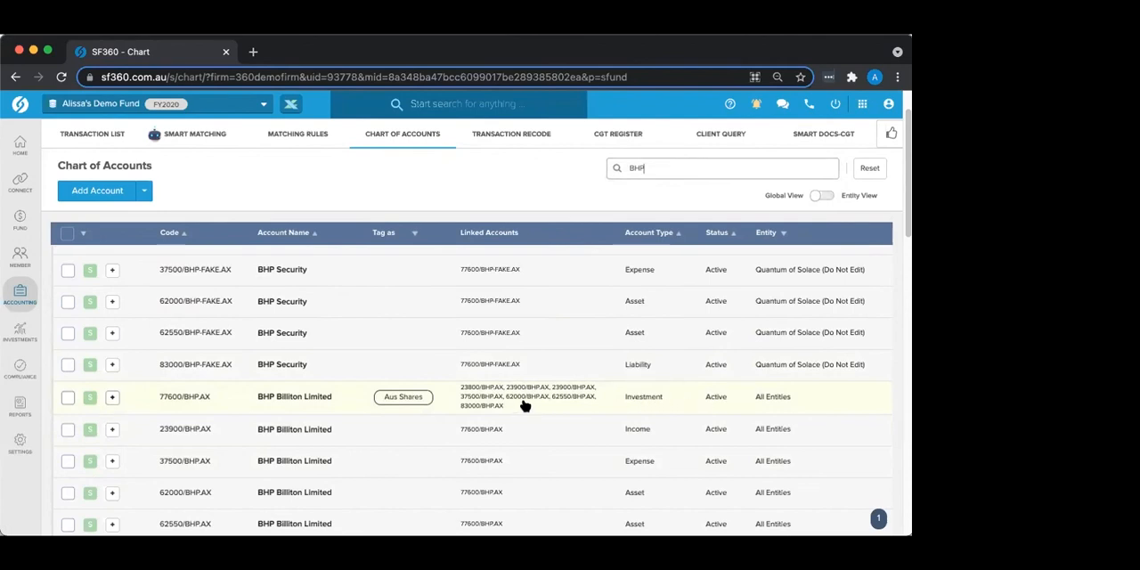
scroll(525, 405, "up", 2)
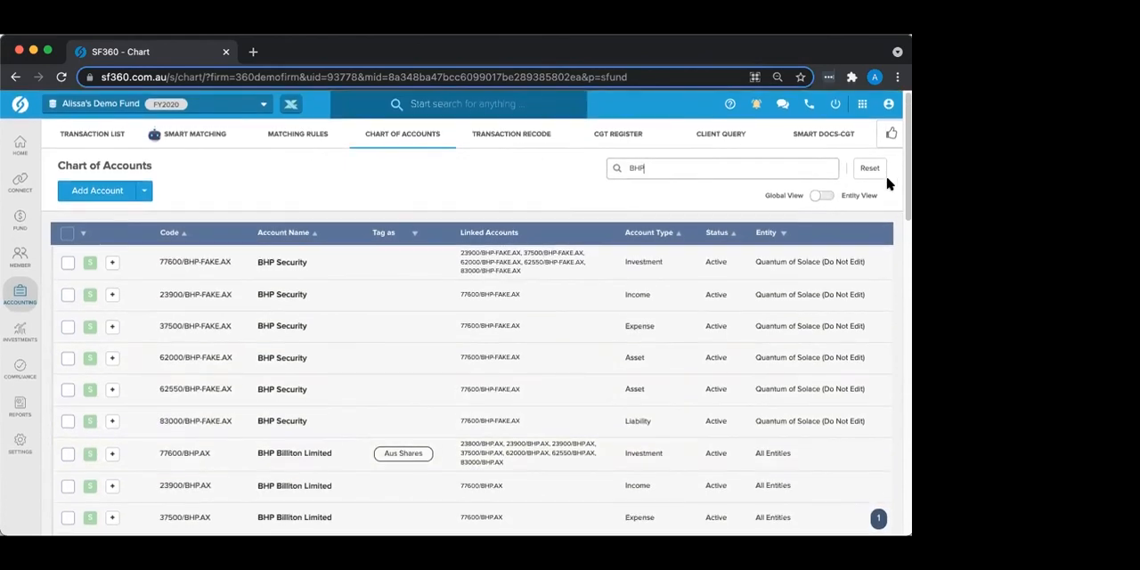
left_click(870, 169)
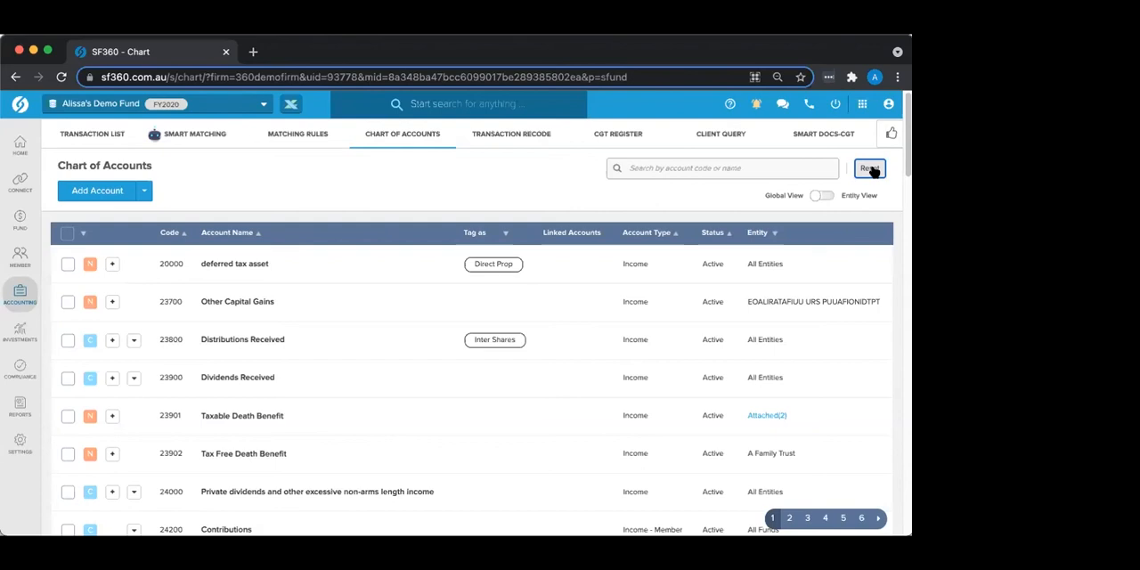
Step: Open Distribution Tax Automation in the compliance area and switch to the FY2018 Demonstration Fund, searching for "demo"
mouse_move(13, 287)
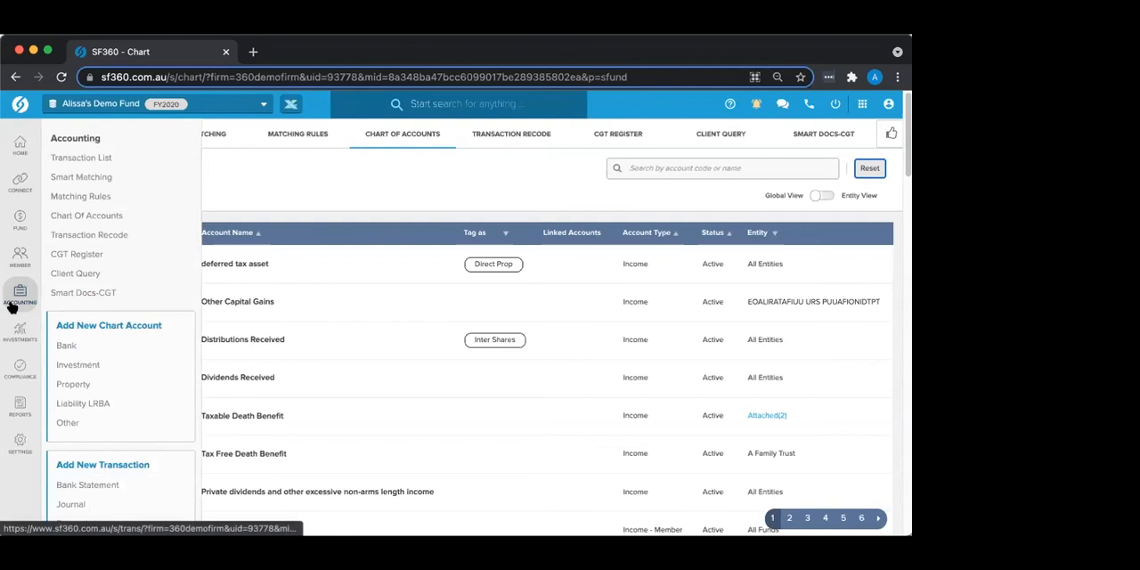
mouse_move(24, 377)
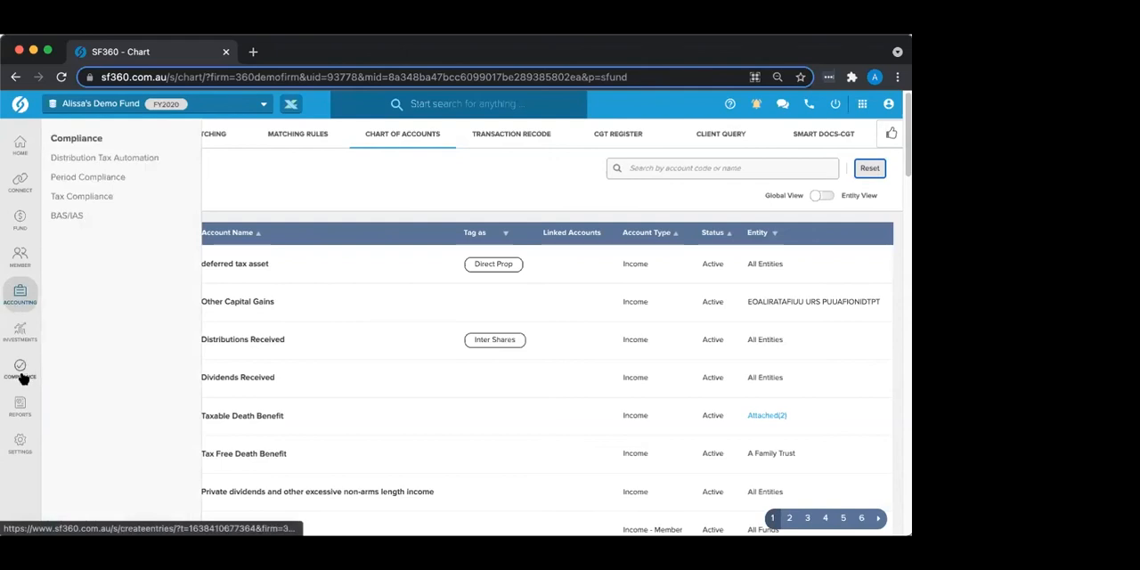
left_click(24, 378)
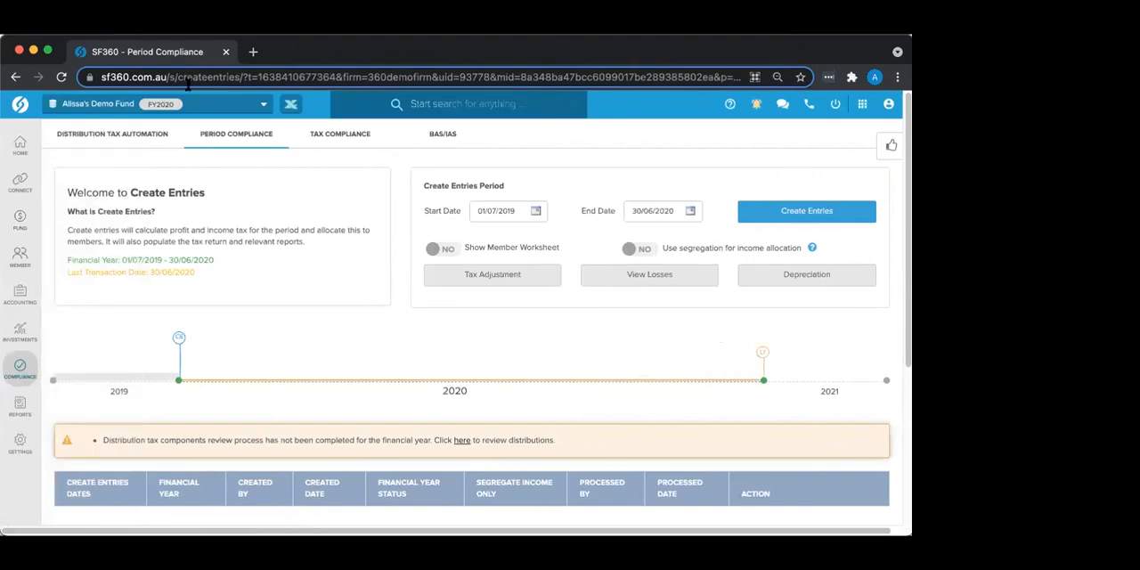
left_click(85, 135)
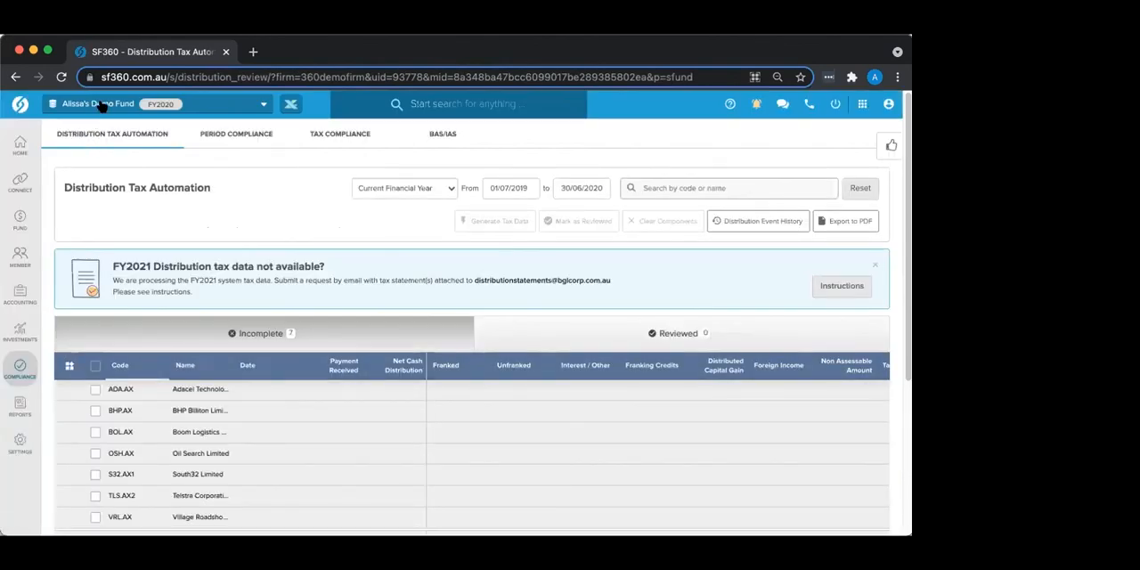
left_click(101, 103)
type("demo")
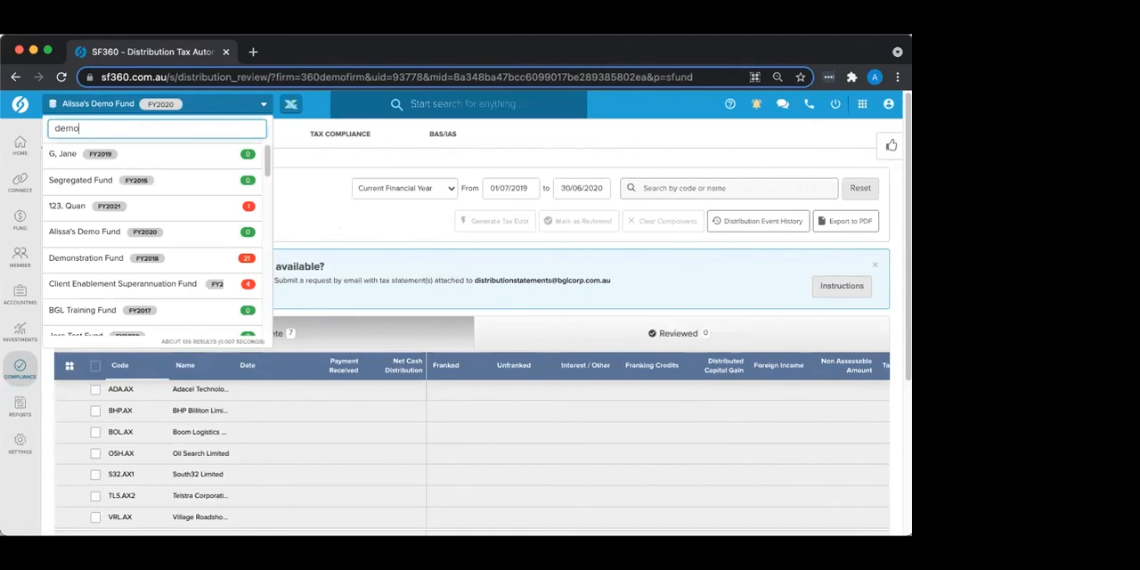
left_click(71, 210)
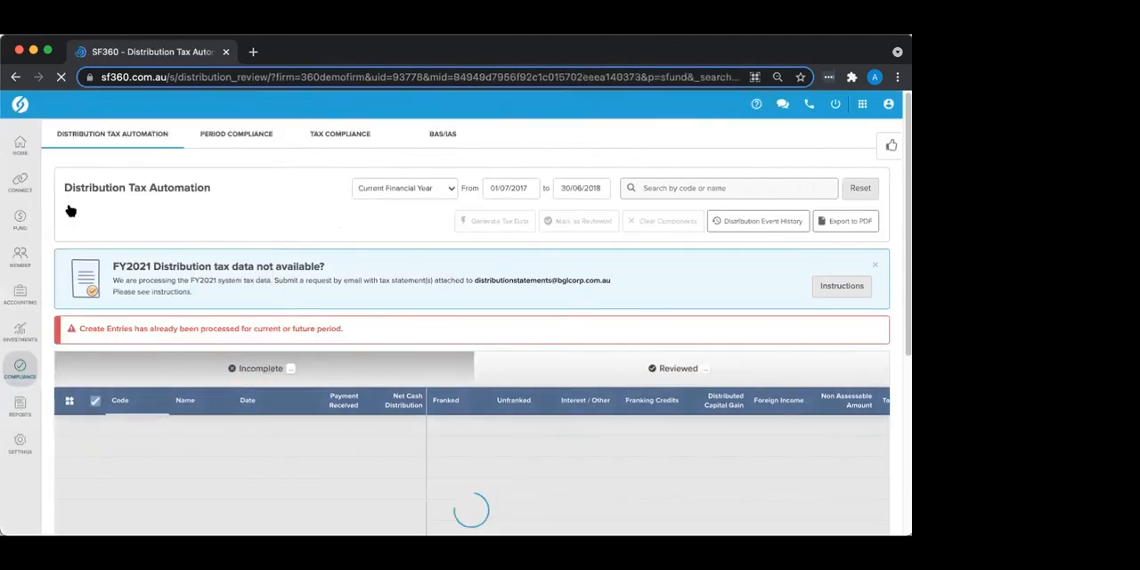
Step: Mark the reviewed GPT.AX distribution as incomplete and return to the list of incomplete distributions
left_click(574, 375)
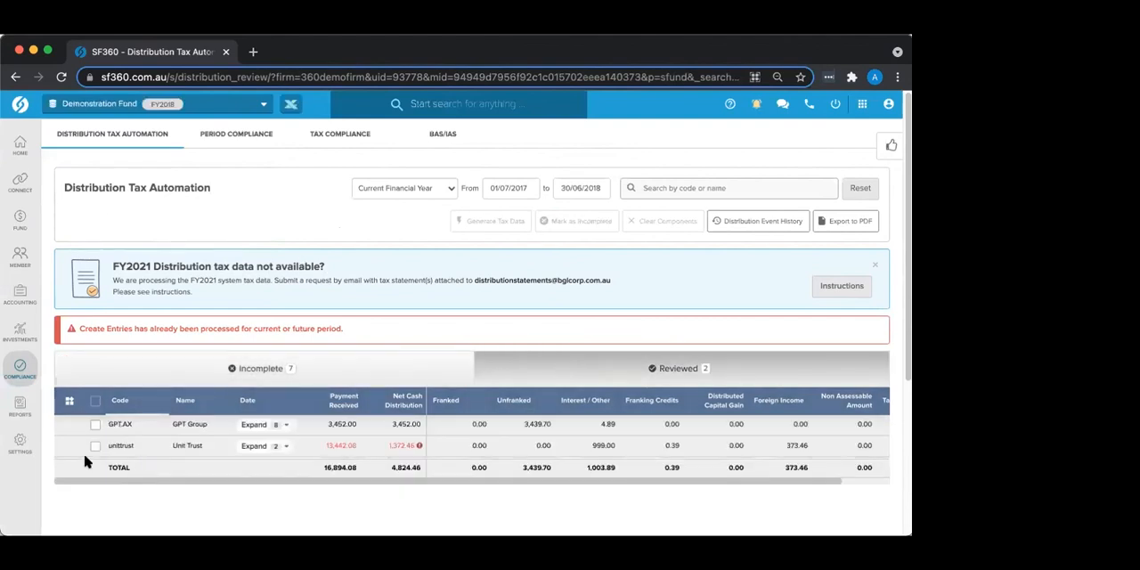
left_click(94, 425)
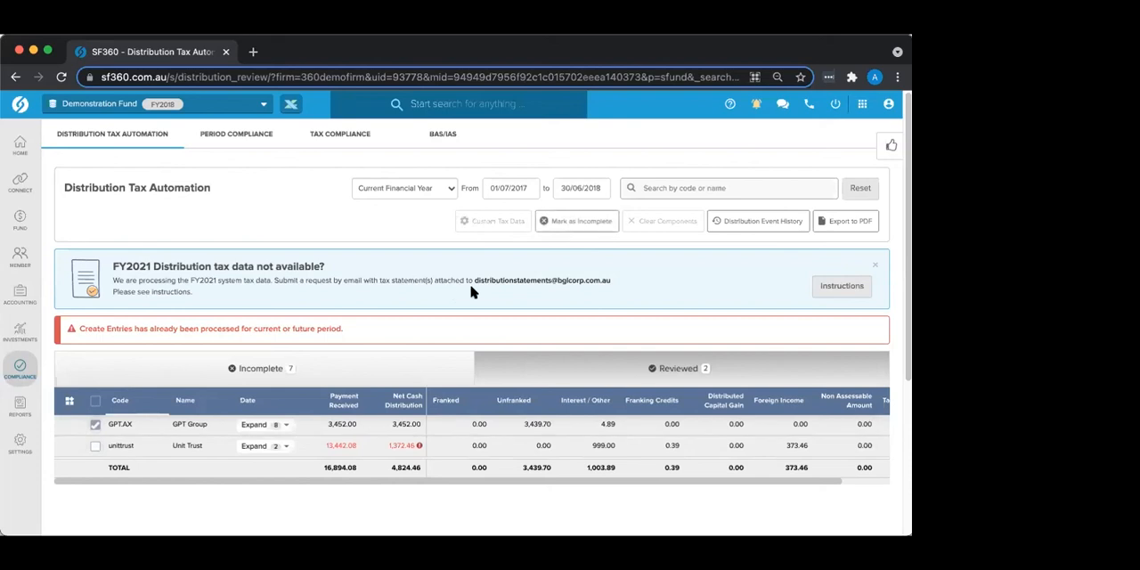
left_click(574, 225)
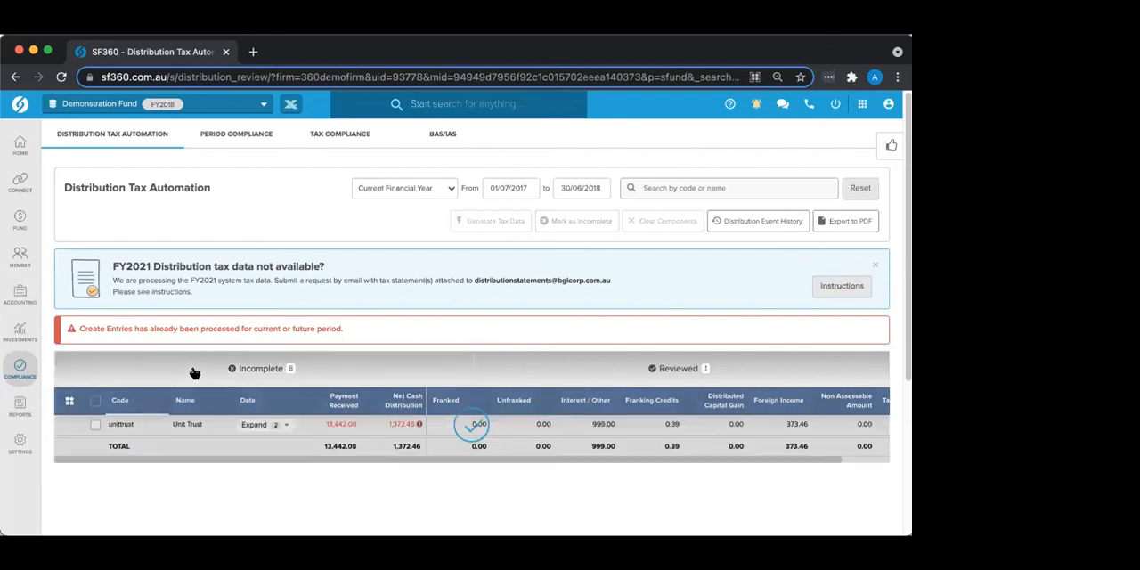
left_click(166, 374)
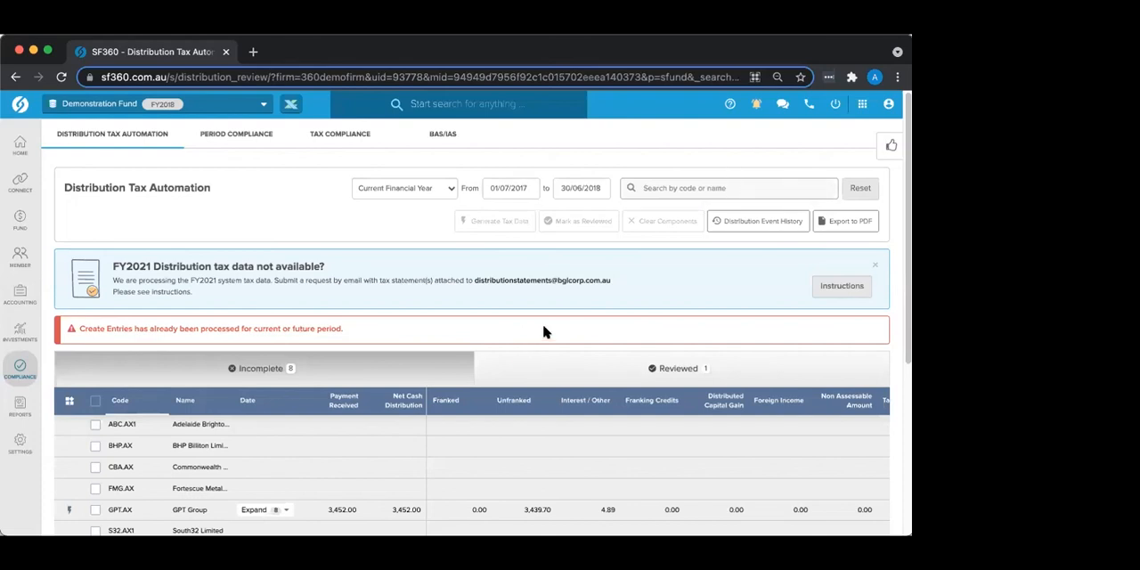
Step: Expand the GPT Group entry to examine its dated payment and tax component lines, and collapse it again
scroll(545, 333, "down", 2)
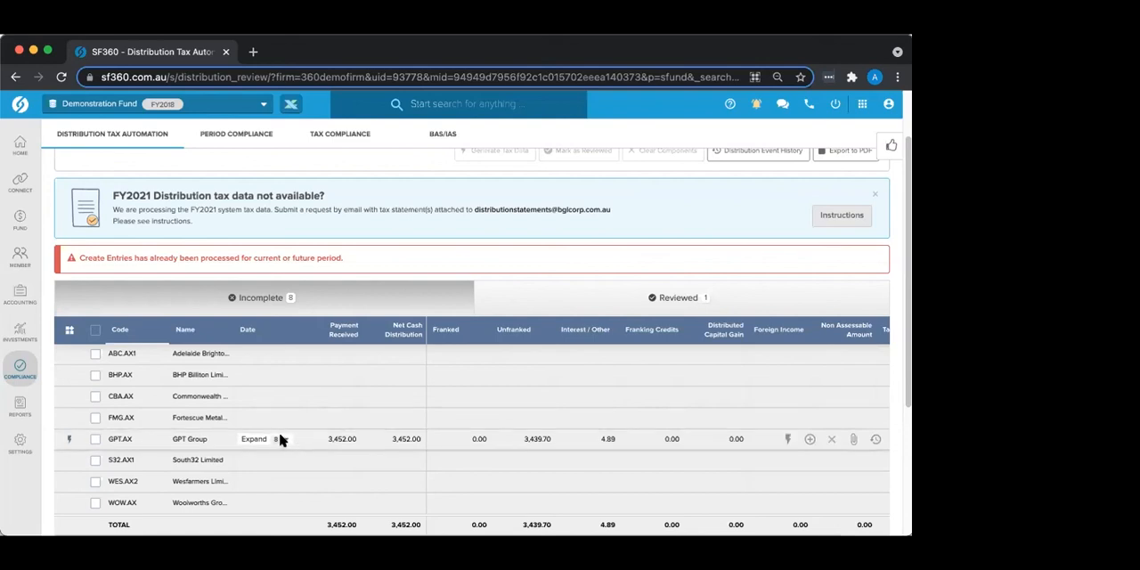
scroll(287, 425, "down", 2)
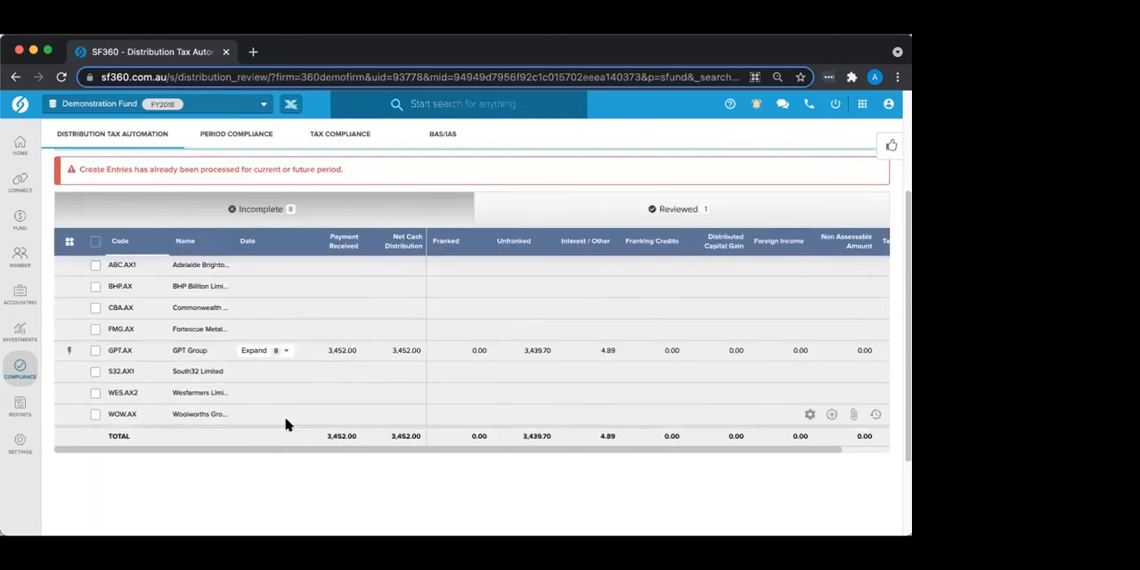
left_click(283, 351)
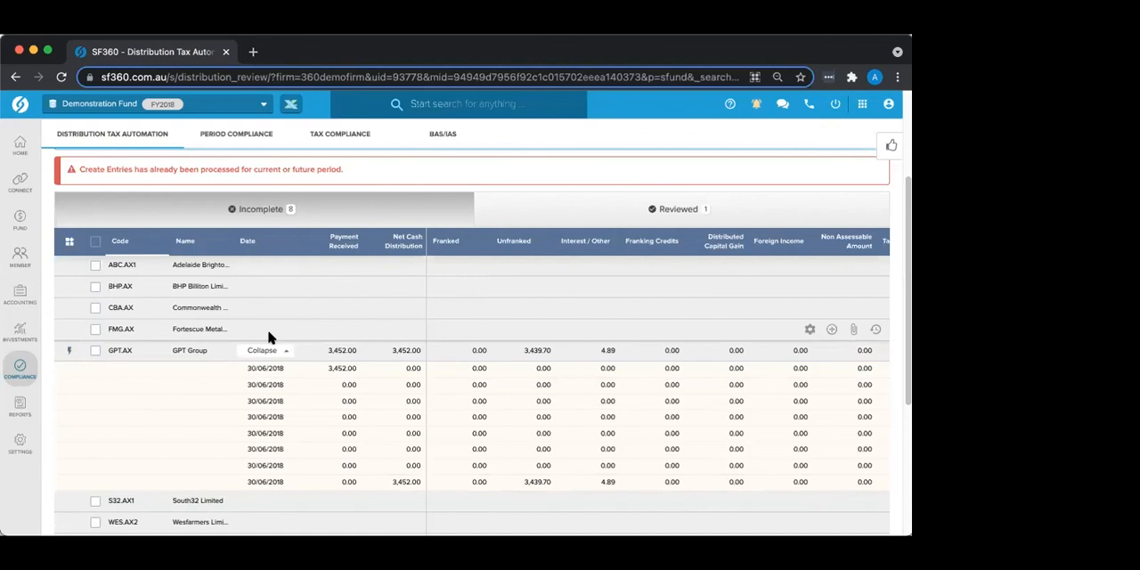
scroll(120, 294, "up", 3)
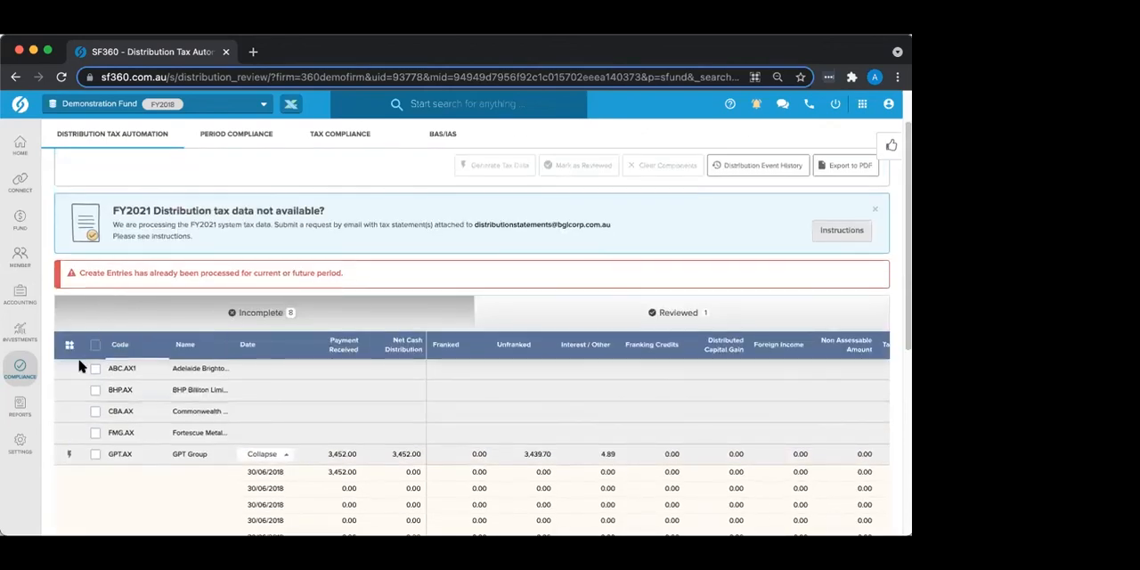
mouse_move(70, 456)
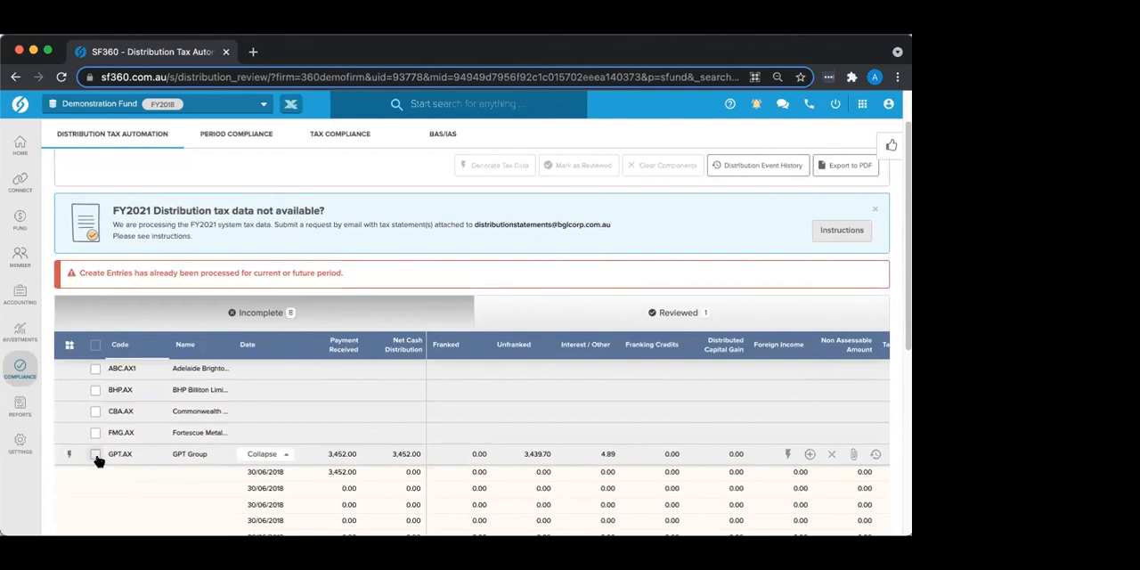
left_click(285, 455)
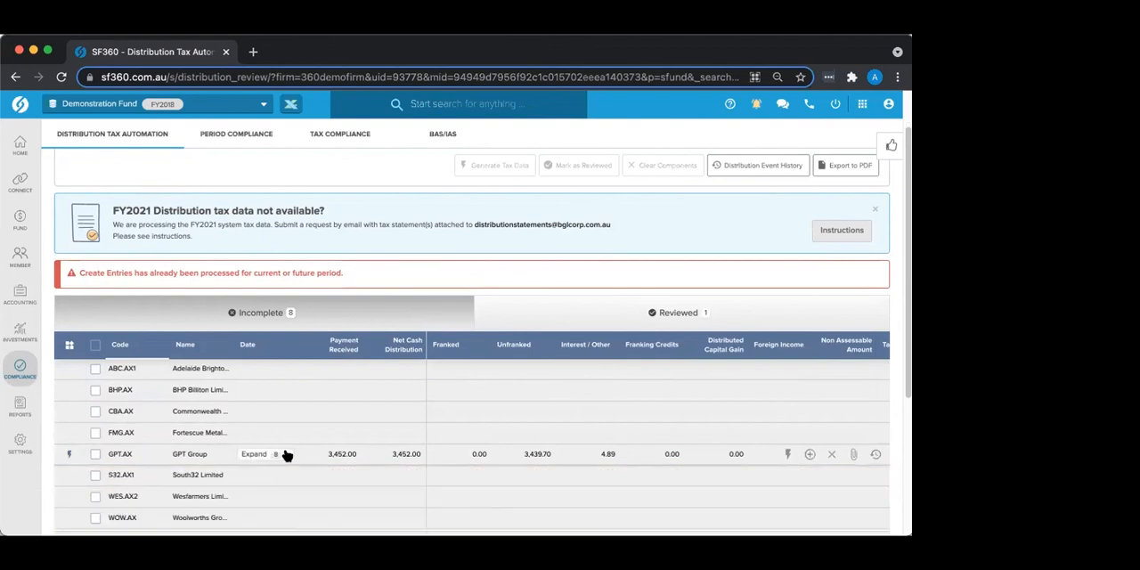
scroll(341, 328, "up", 1)
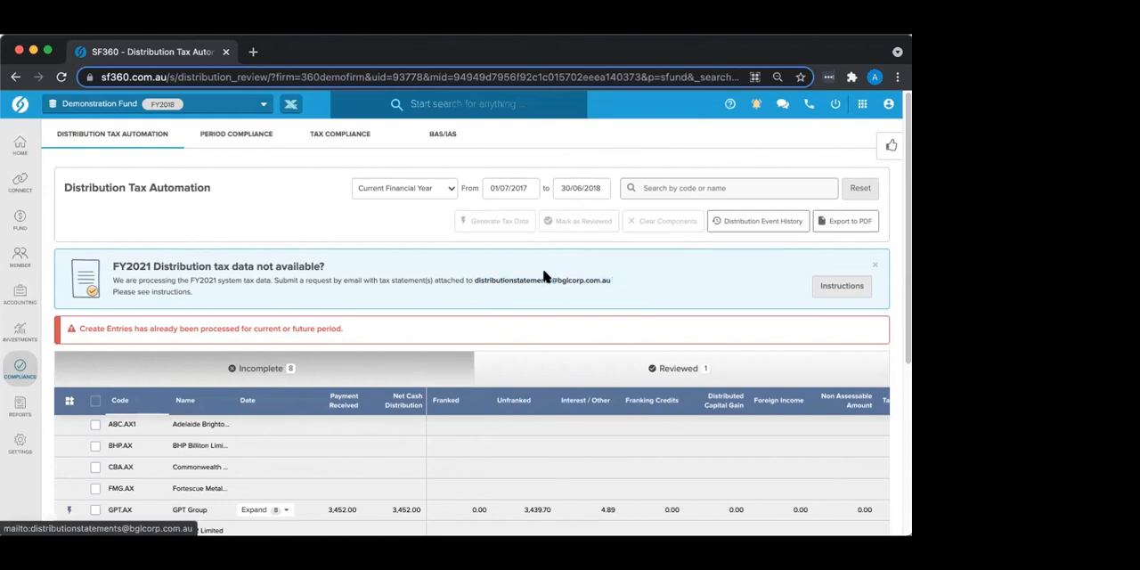
Step: Check the units on hand and distribution receivable details of the holdings in the incomplete distributions list
scroll(525, 295, "down", 1)
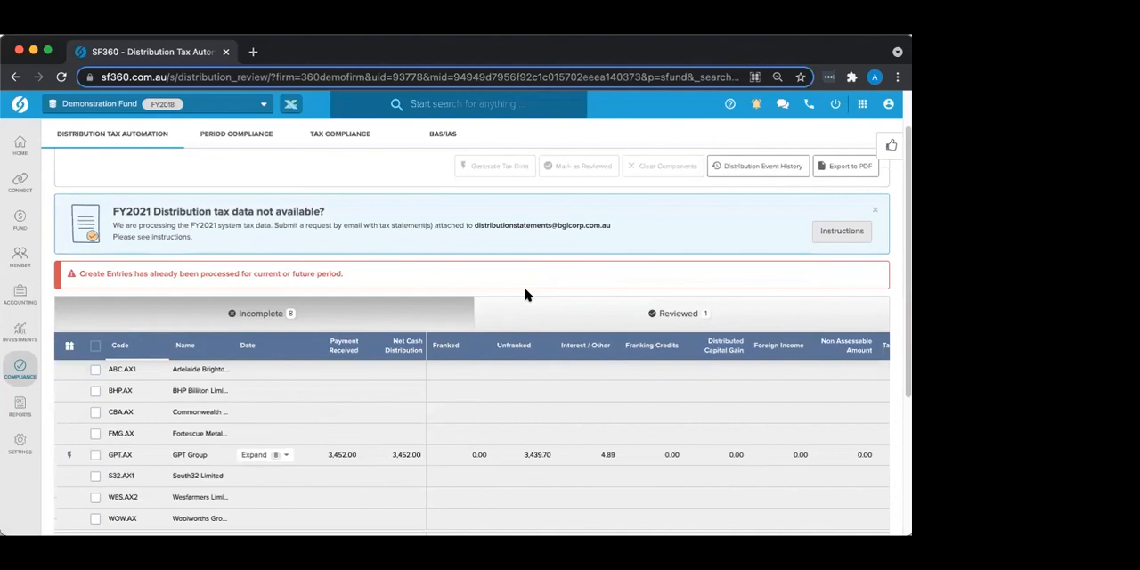
mouse_move(116, 376)
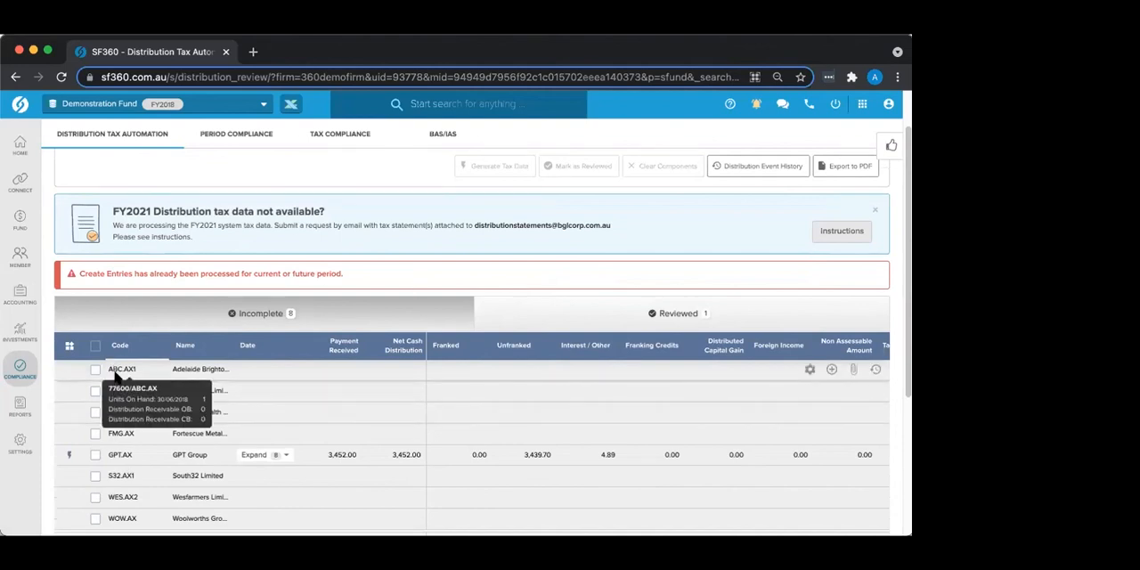
mouse_move(112, 413)
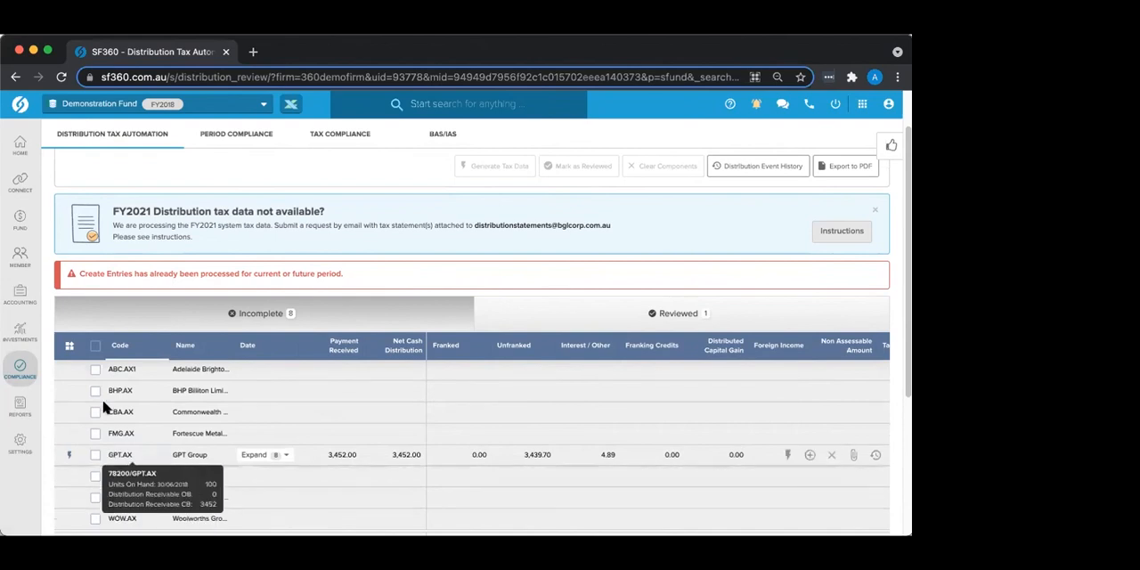
mouse_move(110, 434)
scroll(110, 434, "down", 2)
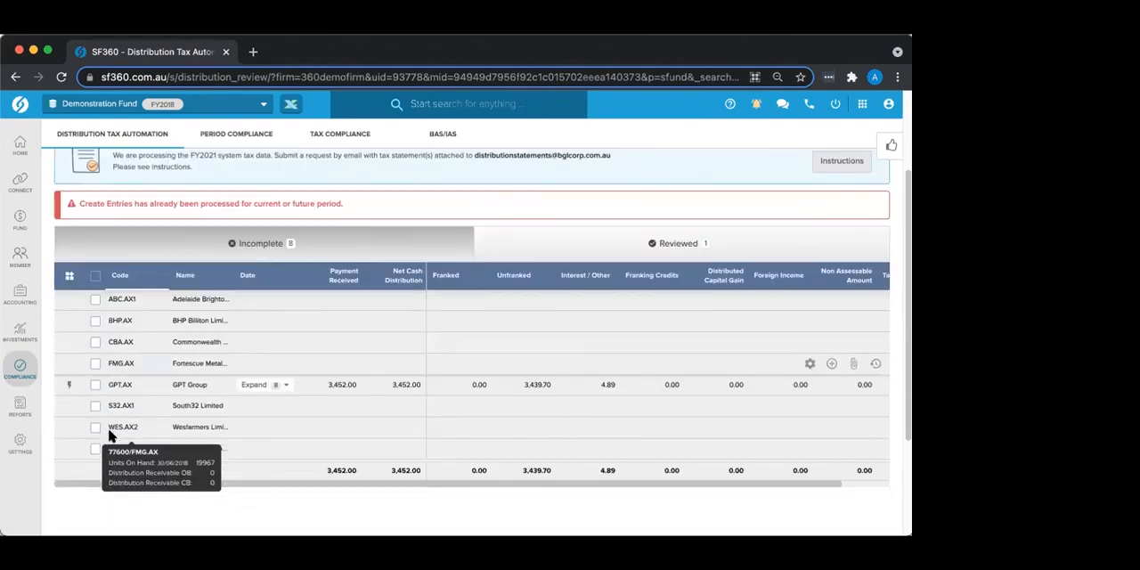
mouse_move(112, 336)
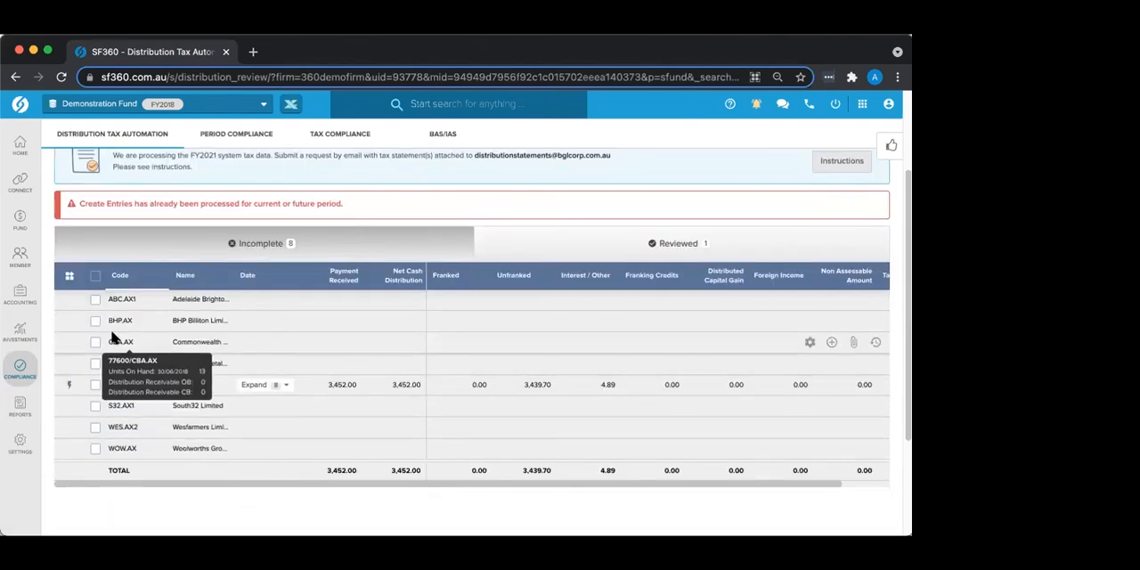
Step: Open tax data generation for the incomplete GPT.AX distribution and review its distribution summary and component amounts
left_click(95, 385)
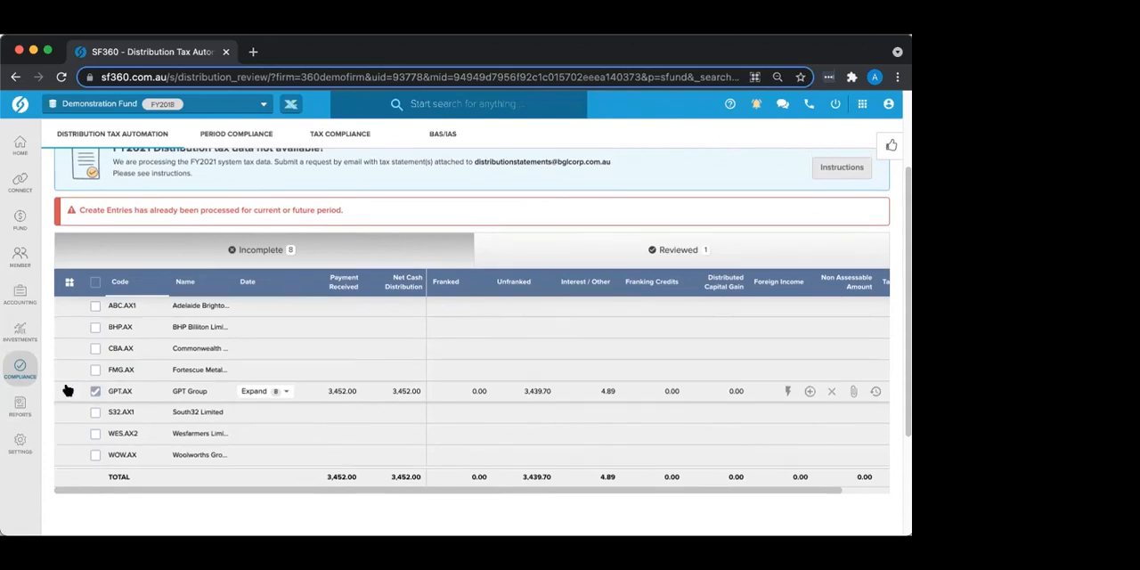
scroll(65, 385, "up", 3)
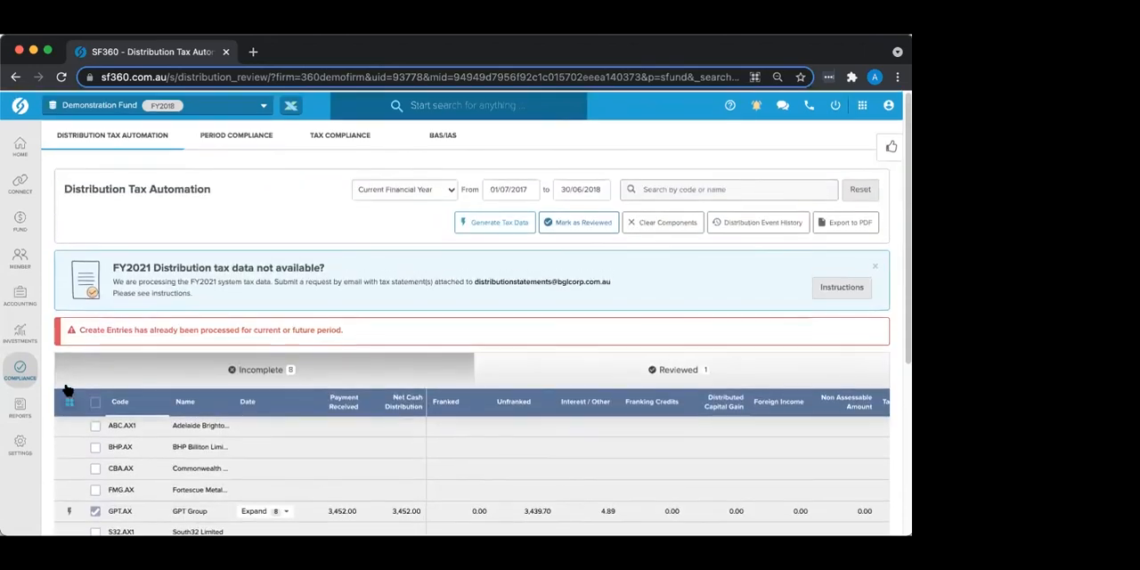
left_click(488, 226)
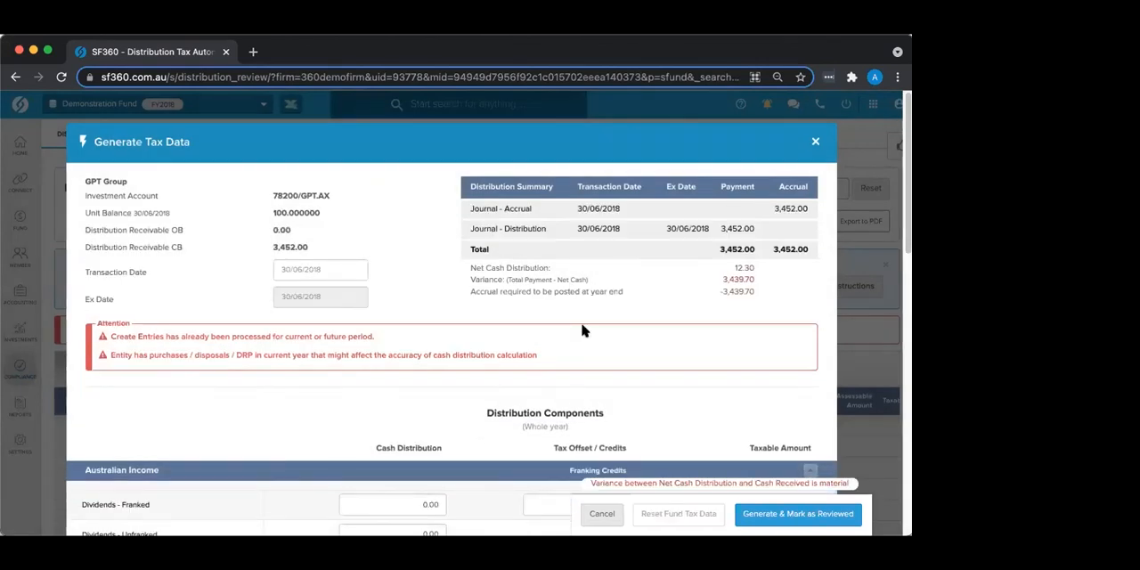
scroll(584, 330, "down", 2)
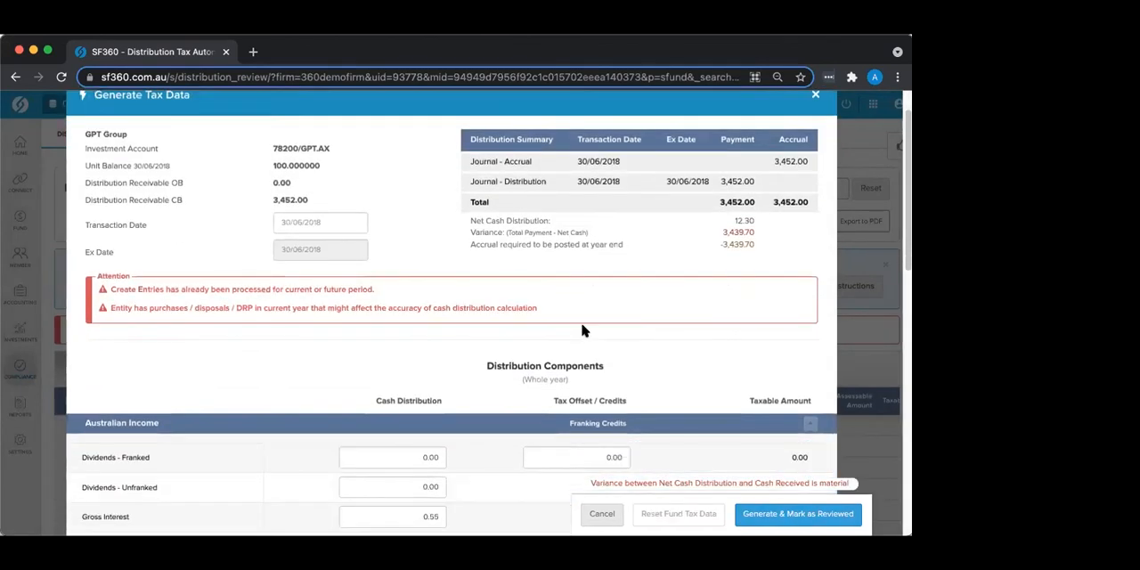
scroll(583, 330, "down", 1)
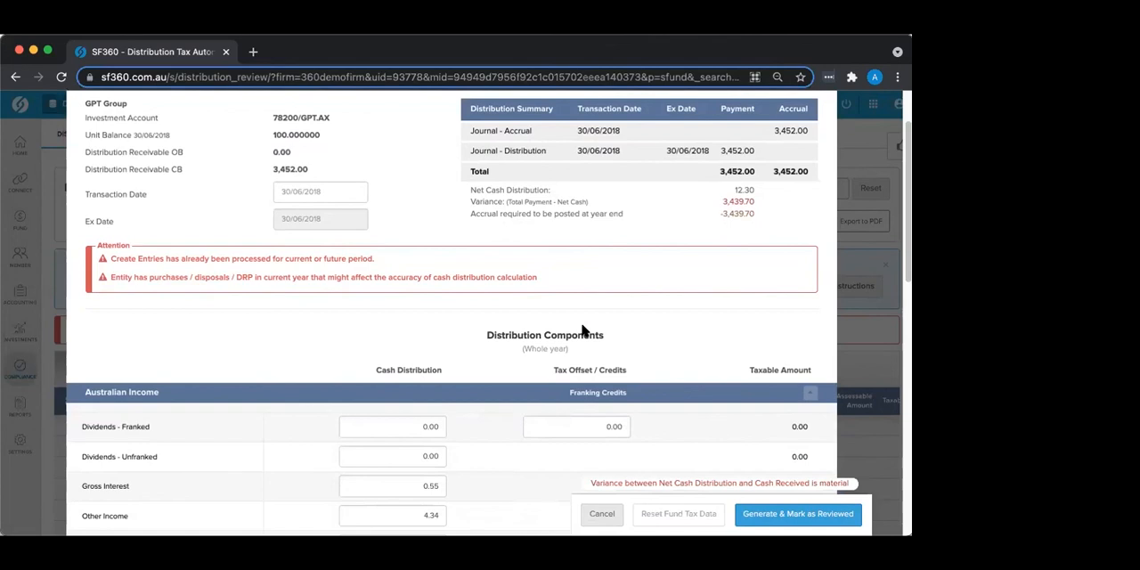
scroll(584, 330, "down", 1)
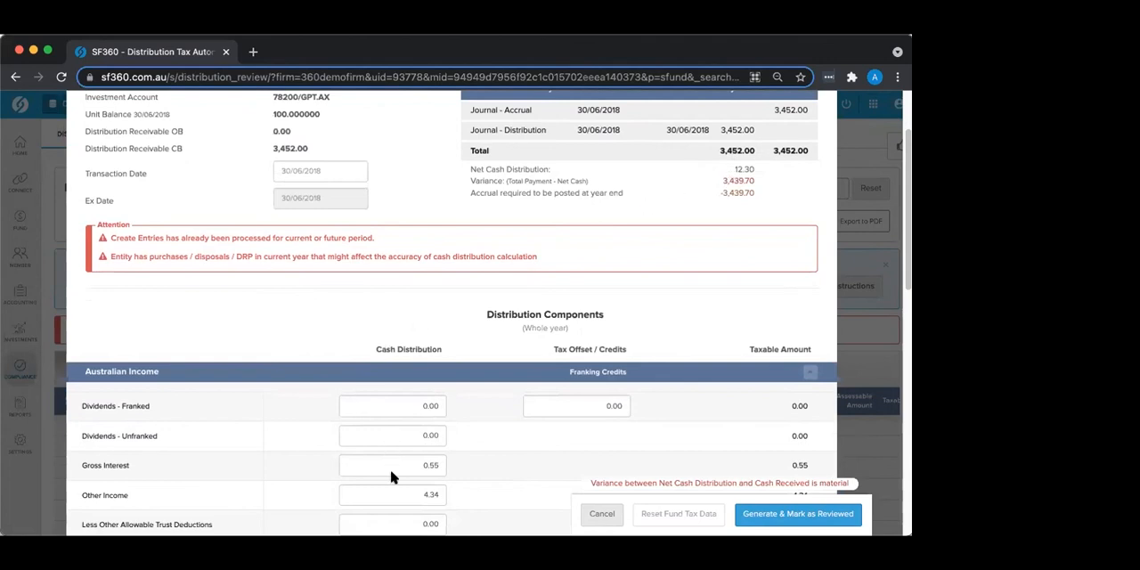
Step: Set the GPT Group's unfranked dividends cash distribution to 3,439.70 under Australian Income
scroll(390, 478, "down", 2)
left_click(405, 383)
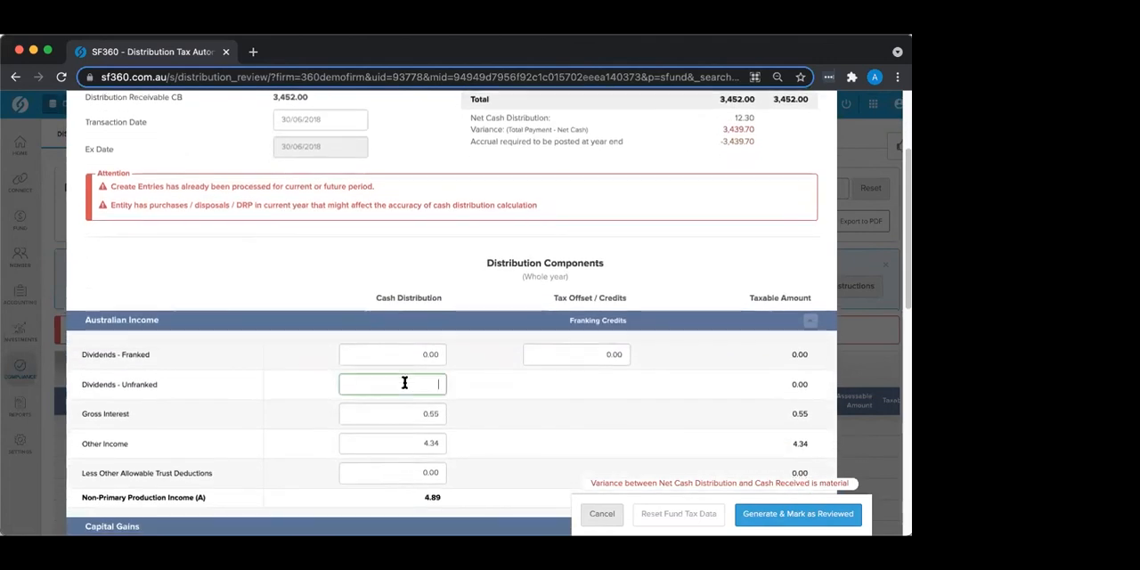
type("34")
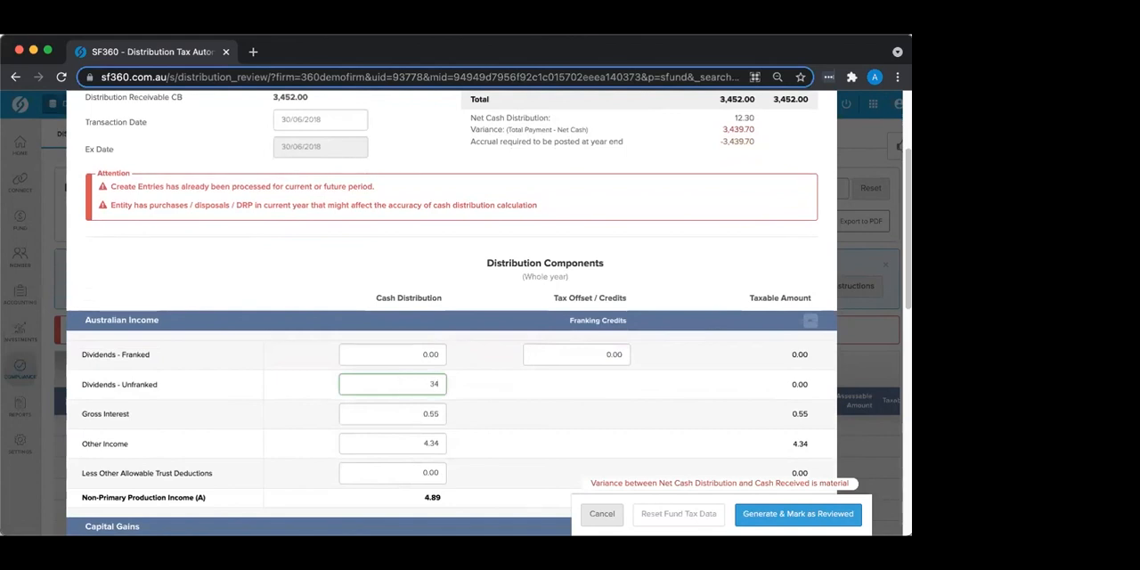
type("39.70")
key("Tab")
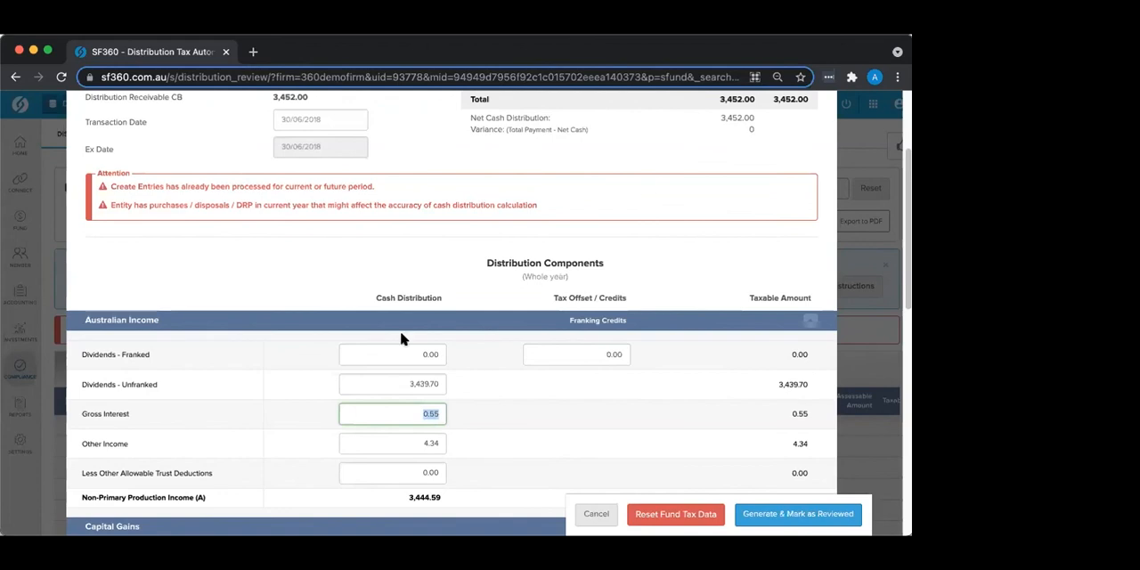
Step: Expand the Capital Gains section, review its components, and toggle the 50% discount setting back and forth
scroll(401, 338, "down", 5)
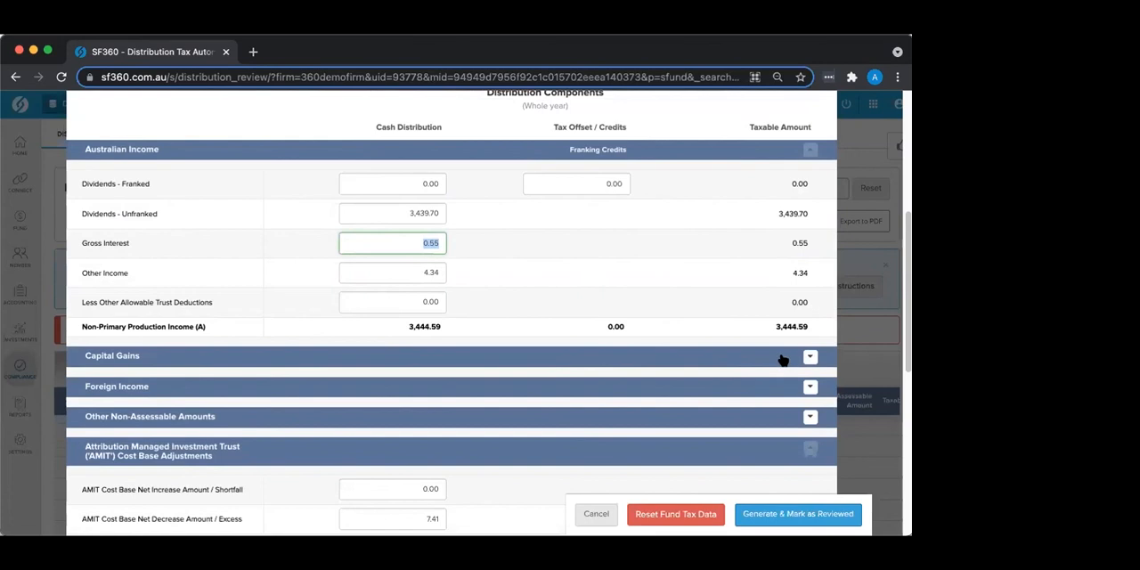
left_click(808, 356)
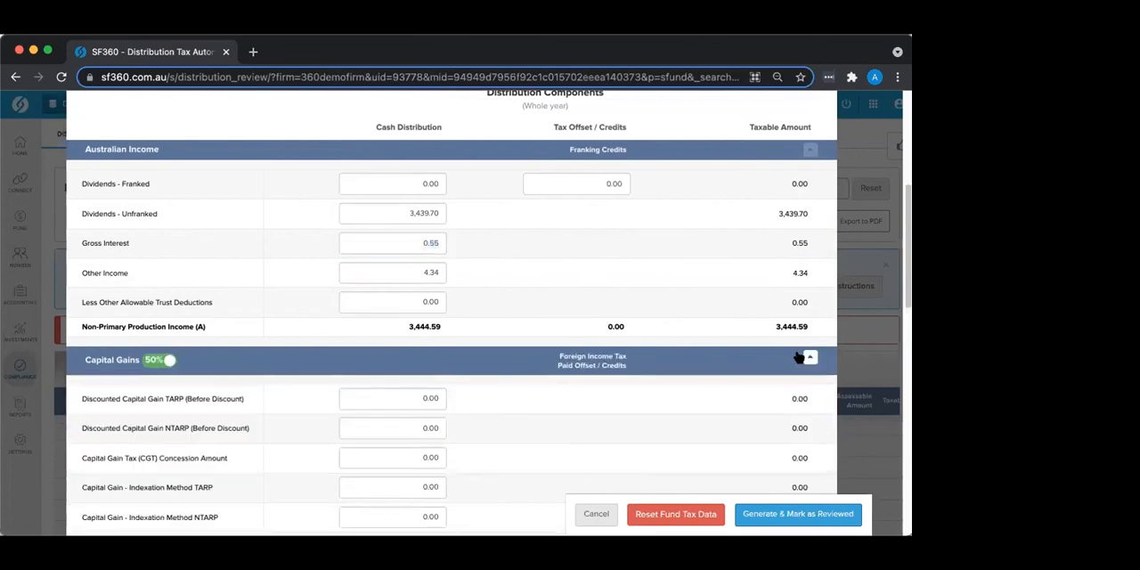
scroll(469, 371, "down", 5)
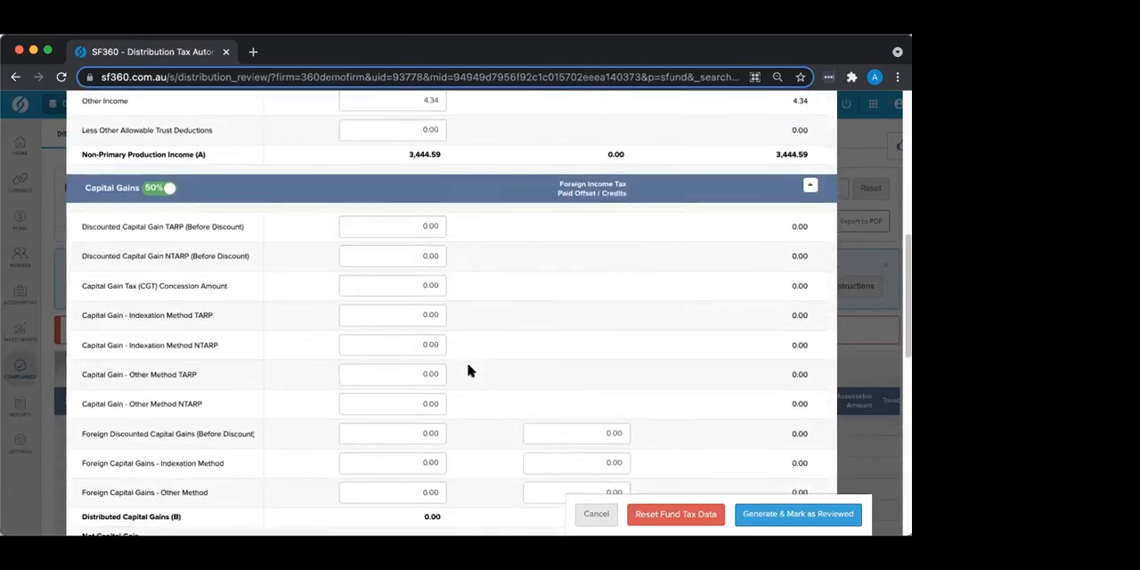
scroll(470, 371, "down", 1)
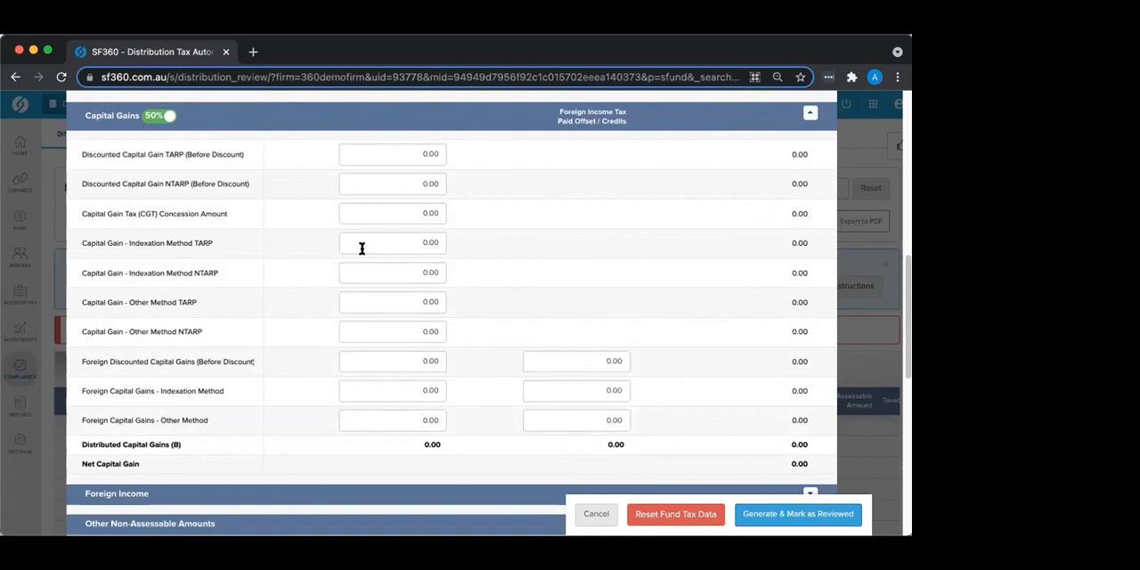
left_click(150, 120)
left_click(164, 122)
left_click(148, 121)
left_click(164, 117)
Step: Review the remaining GPT Group components, description and attachment area, and generate the tax data marked as reviewed
scroll(298, 160, "down", 5)
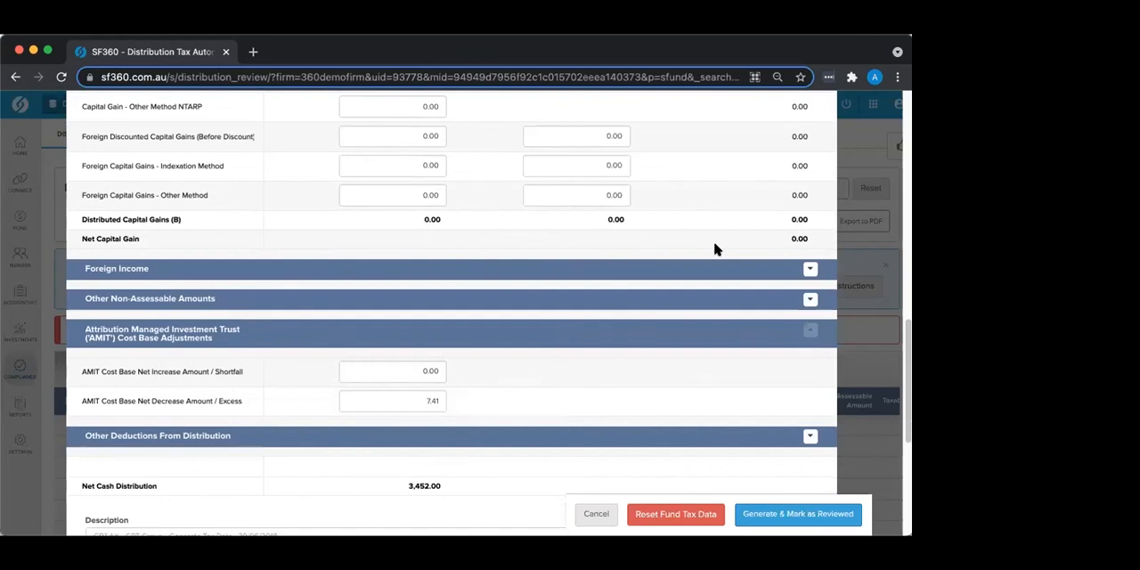
scroll(615, 302, "down", 2)
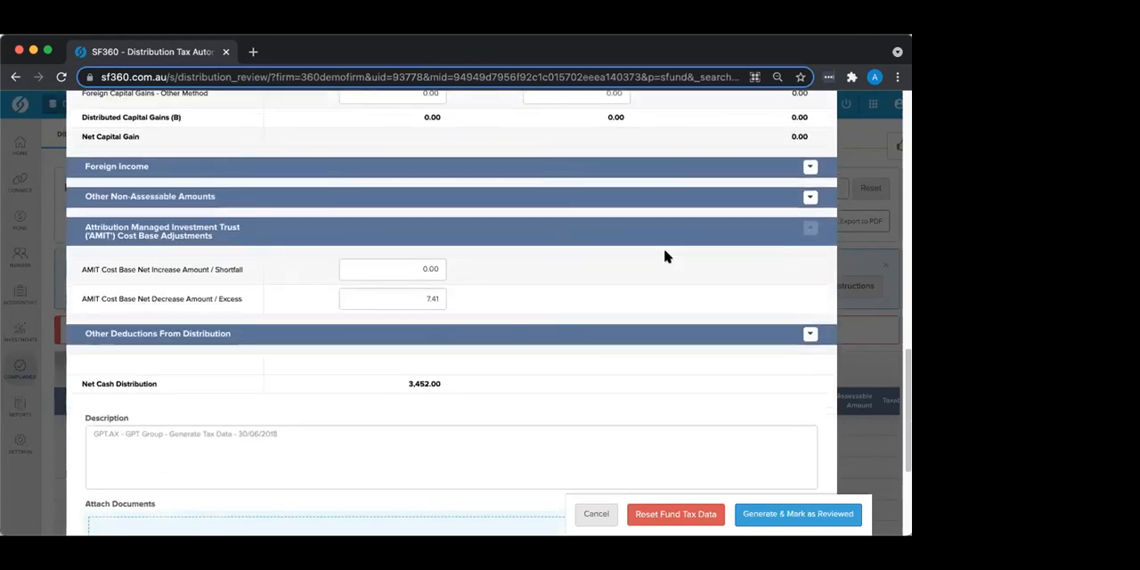
scroll(511, 384, "down", 3)
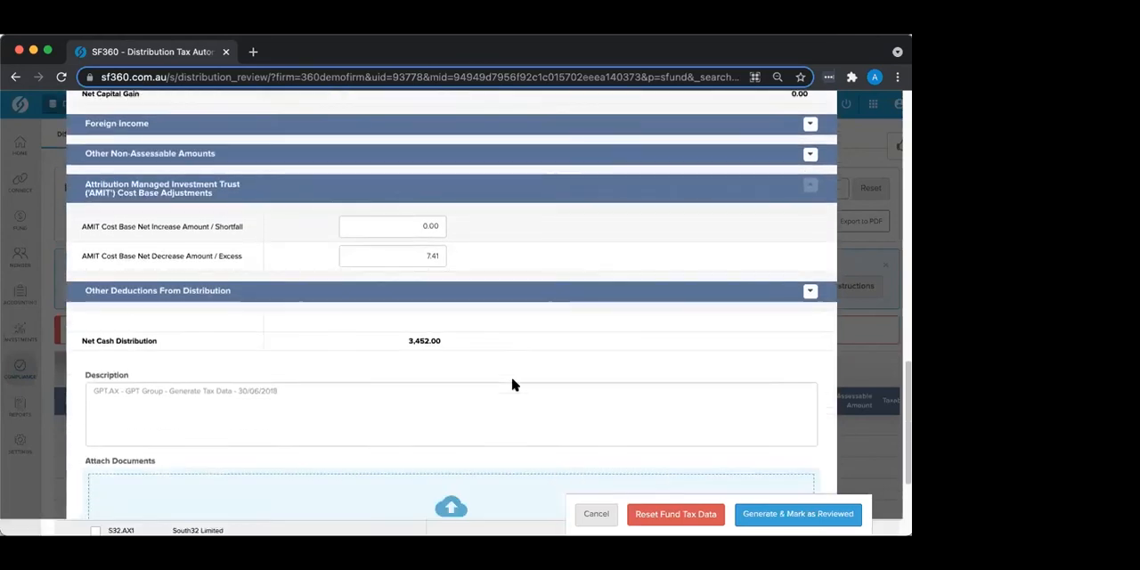
scroll(496, 376, "up", 15)
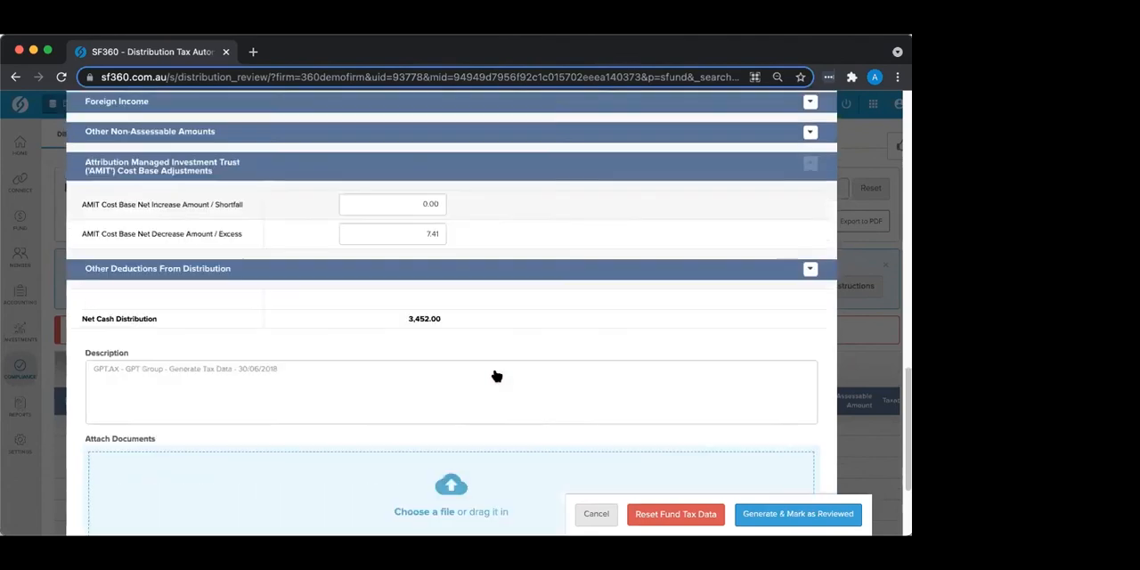
scroll(496, 375, "up", 1)
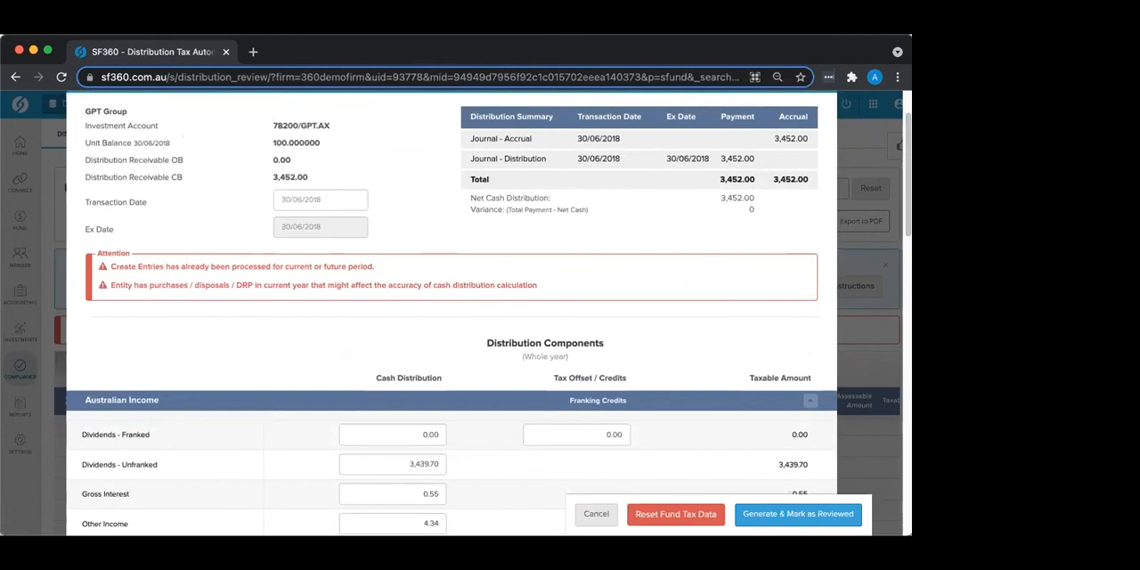
left_click(832, 517)
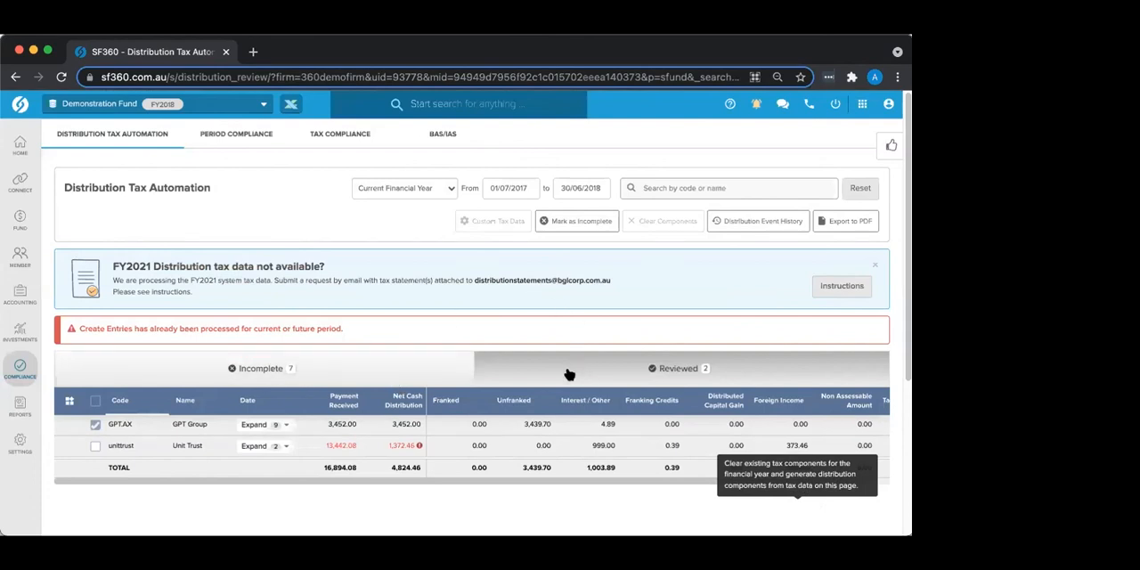
Step: Mark the reviewed Unit Trust distribution as incomplete and return to the list of incomplete distributions
left_click(195, 368)
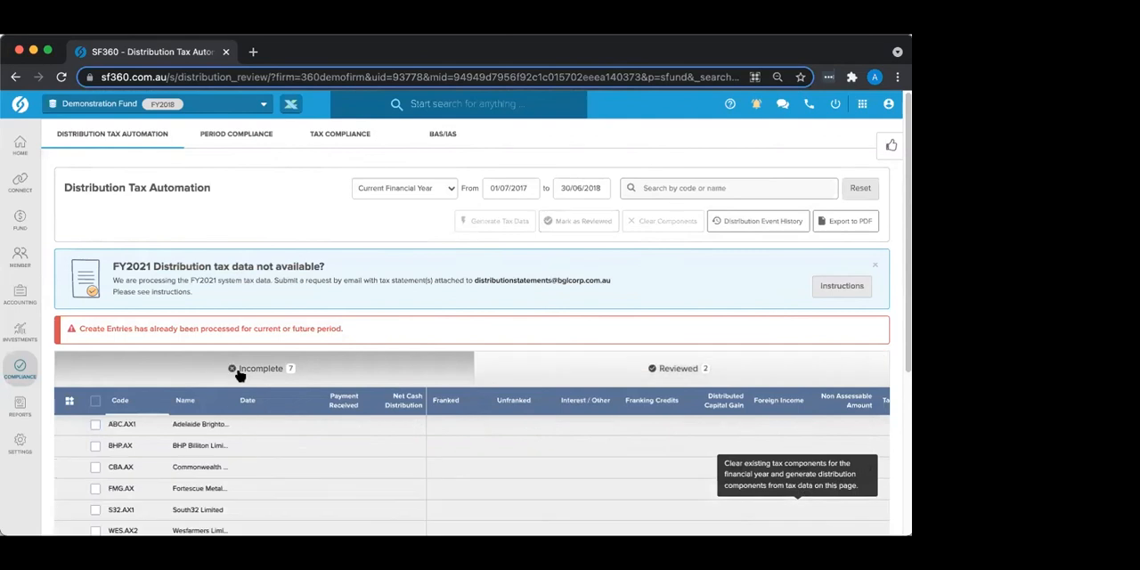
left_click(591, 366)
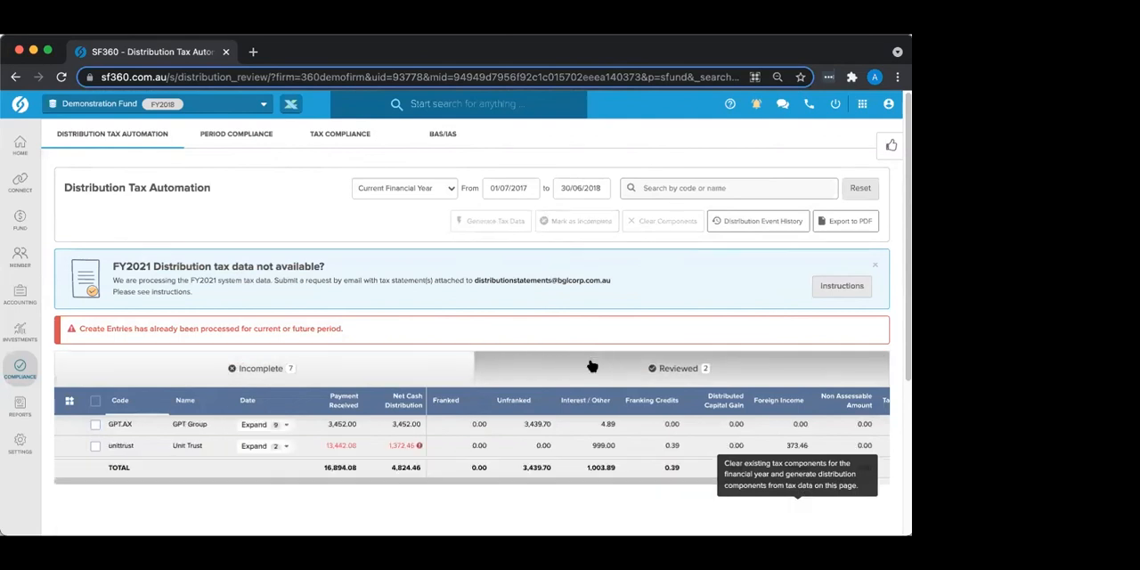
left_click(95, 446)
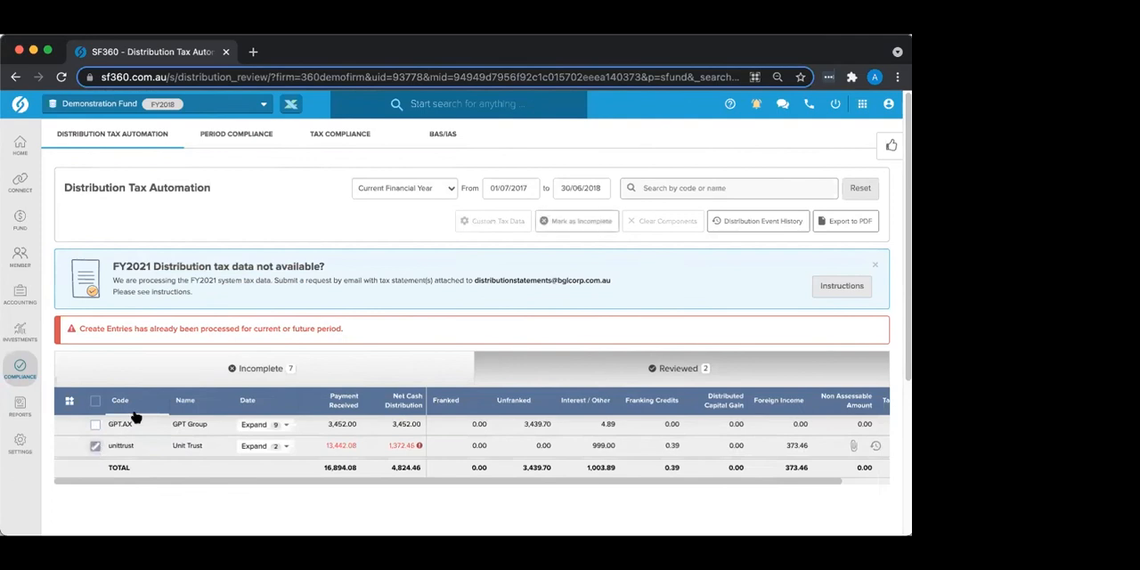
left_click(575, 224)
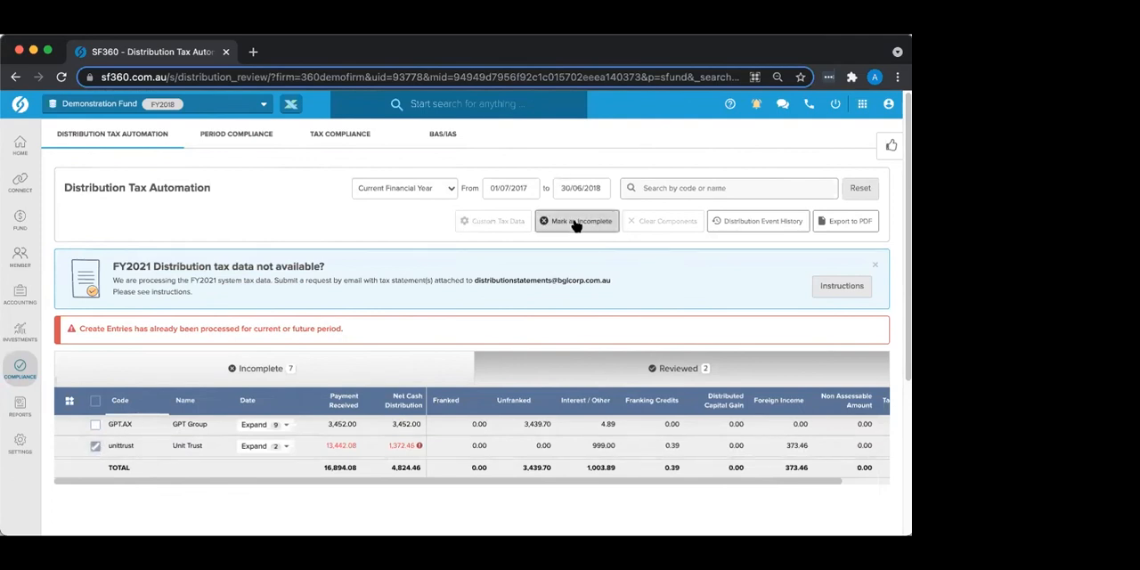
left_click(138, 374)
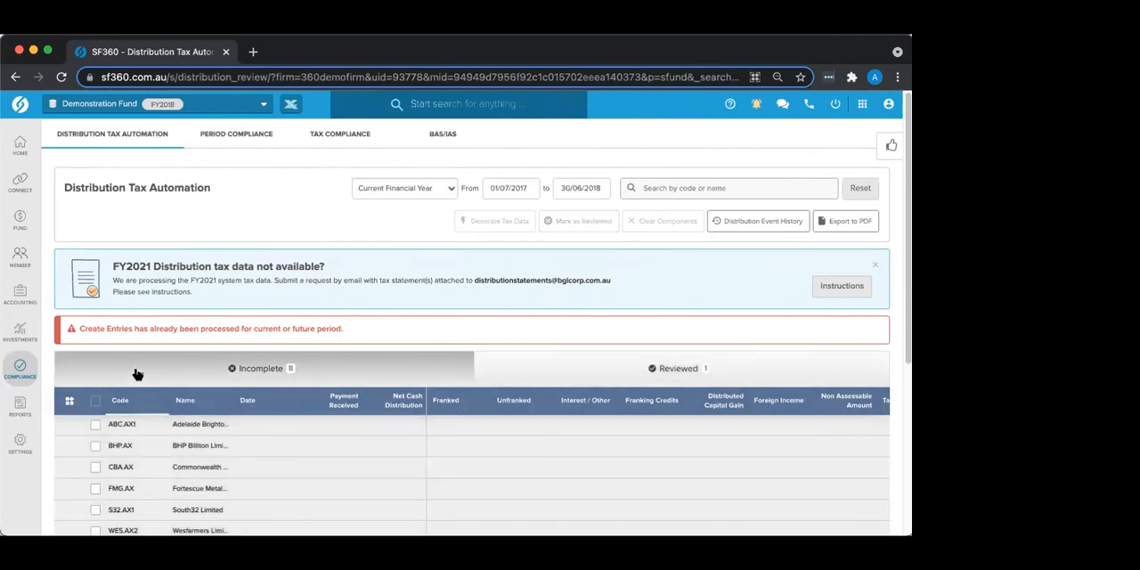
Step: Open Custom Tax Data for the Unit Trust and look through its distribution summary and component fields
scroll(178, 423, "down", 3)
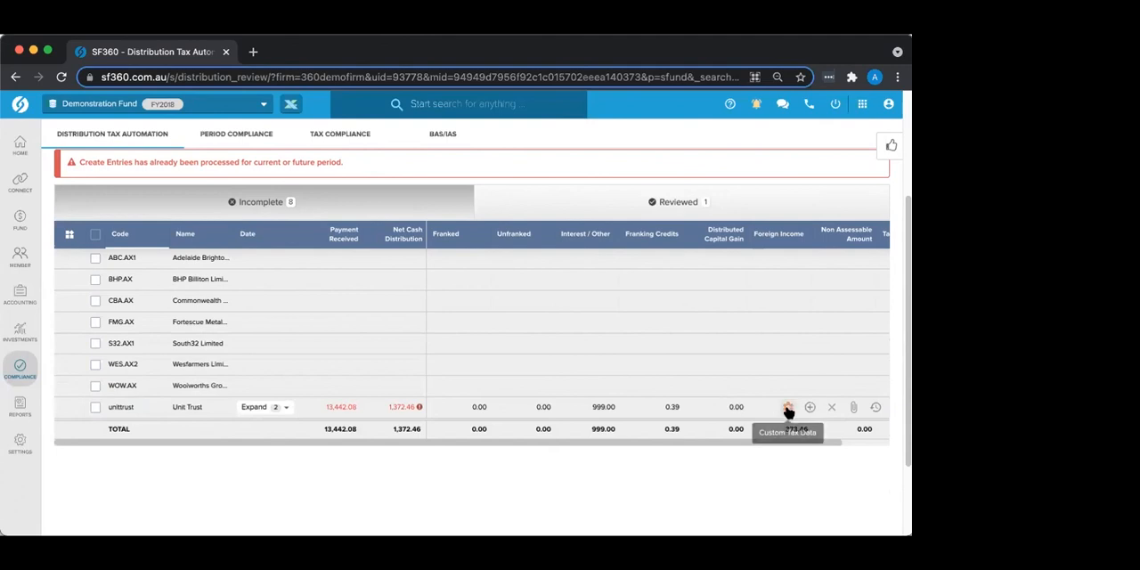
left_click(788, 410)
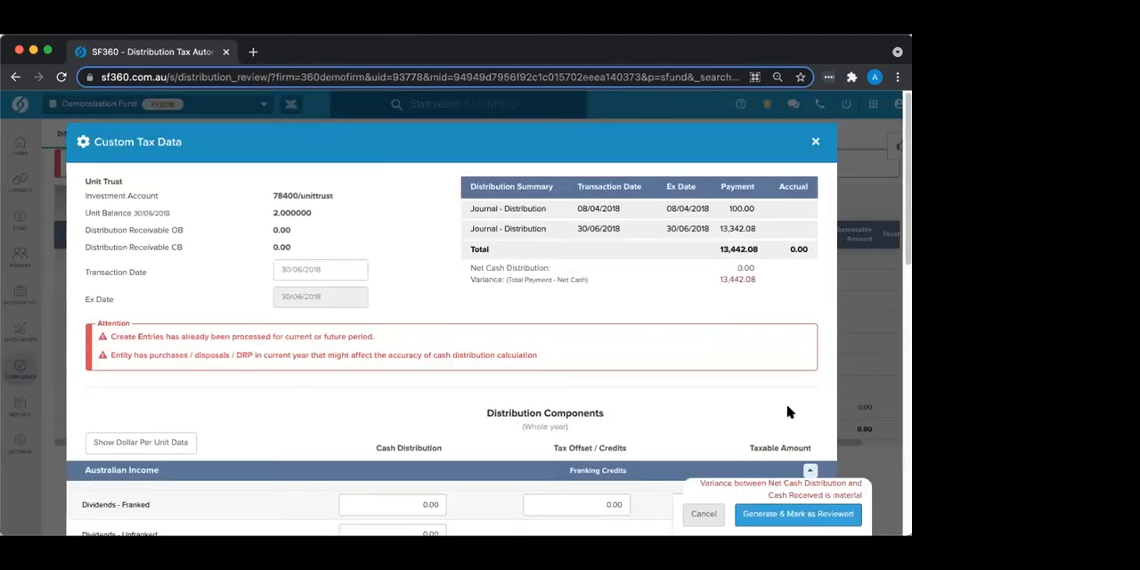
scroll(618, 359, "down", 1)
scroll(621, 359, "down", 5)
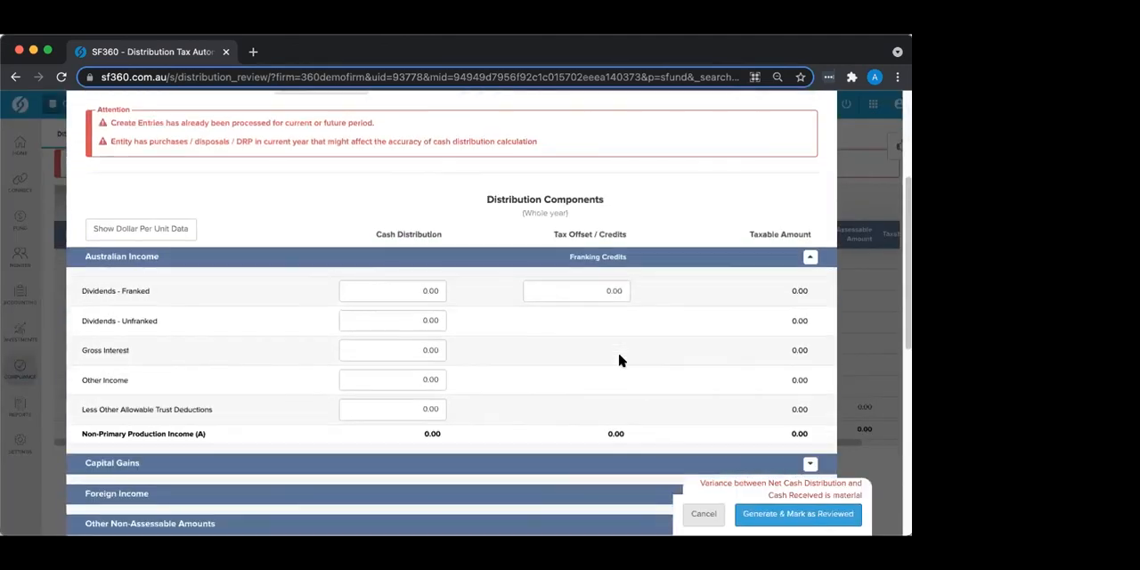
scroll(621, 360, "up", 3)
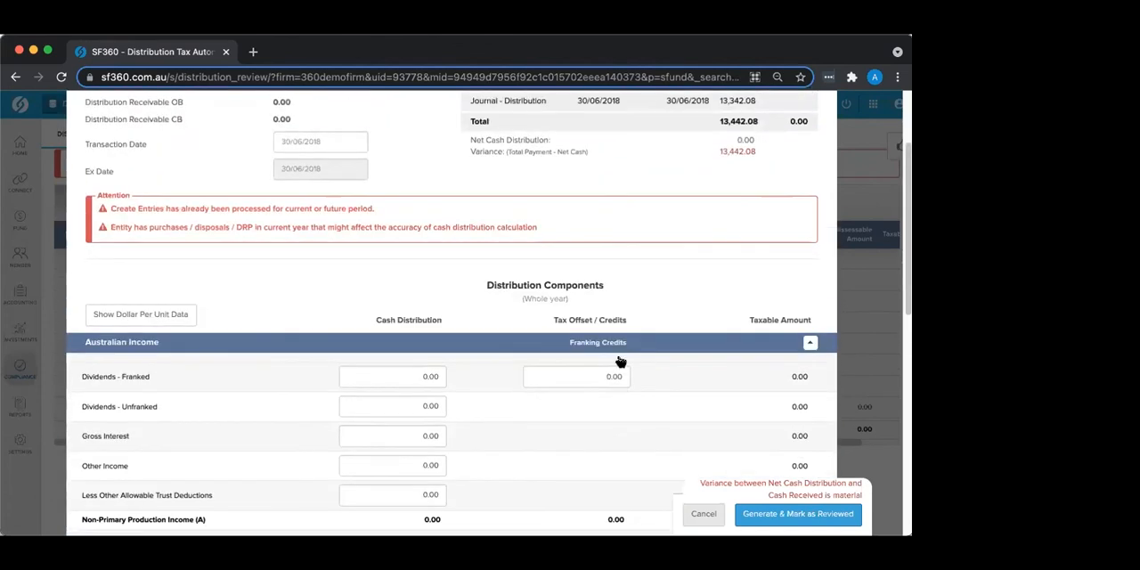
scroll(621, 360, "down", 1)
scroll(621, 361, "up", 1)
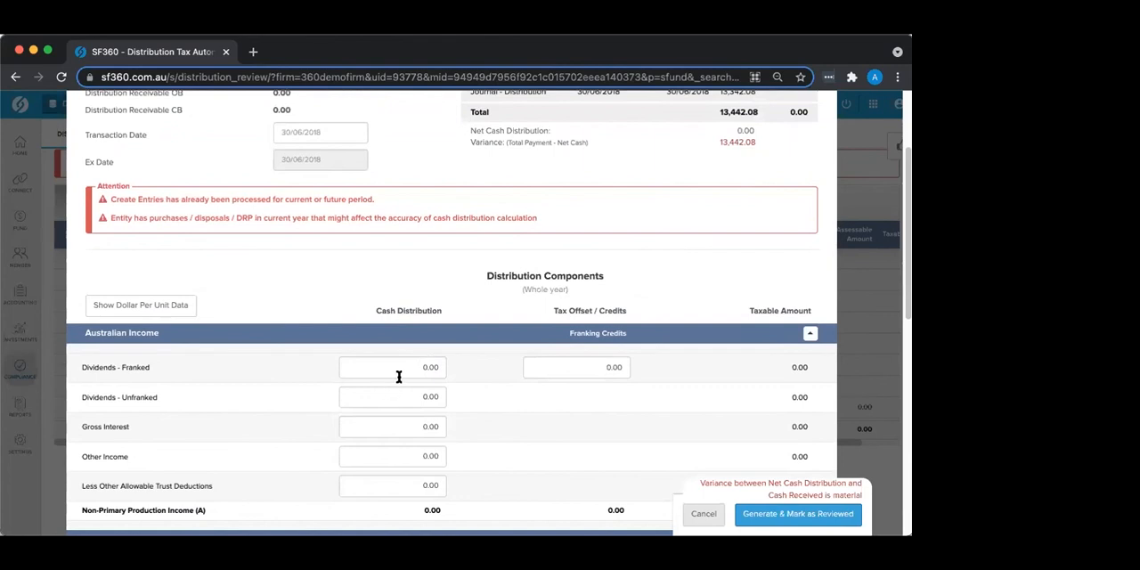
Step: Set the Unit Trust's gross interest cash distribution to 13,442.08 under Australian Income
left_click(390, 421)
type("13442.08")
key("Tab")
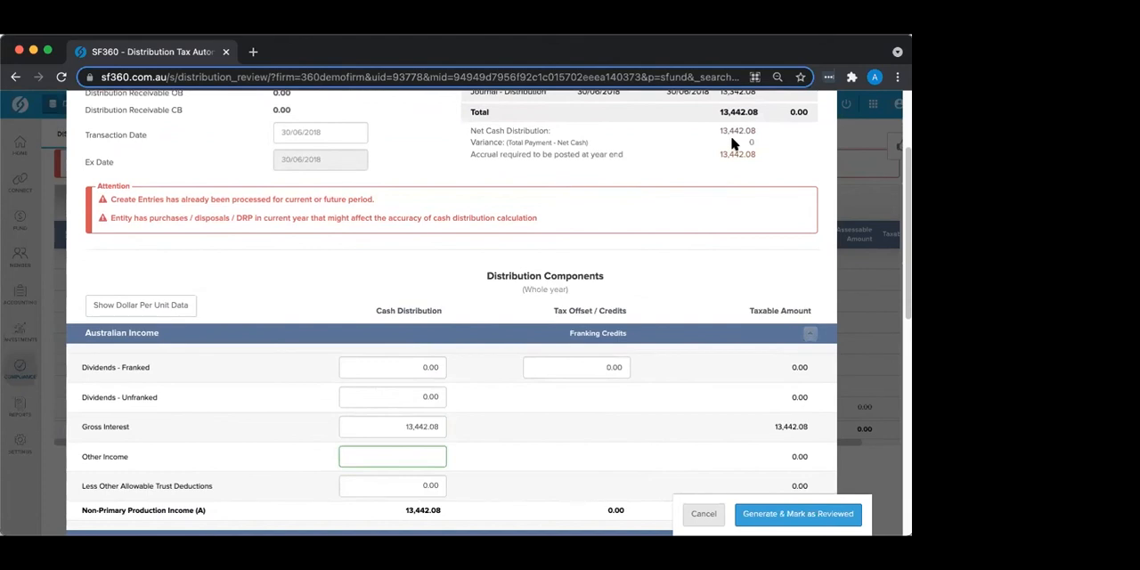
Step: Generate the Unit Trust's custom tax data as reviewed and return to the distribution list
scroll(703, 153, "down", 10)
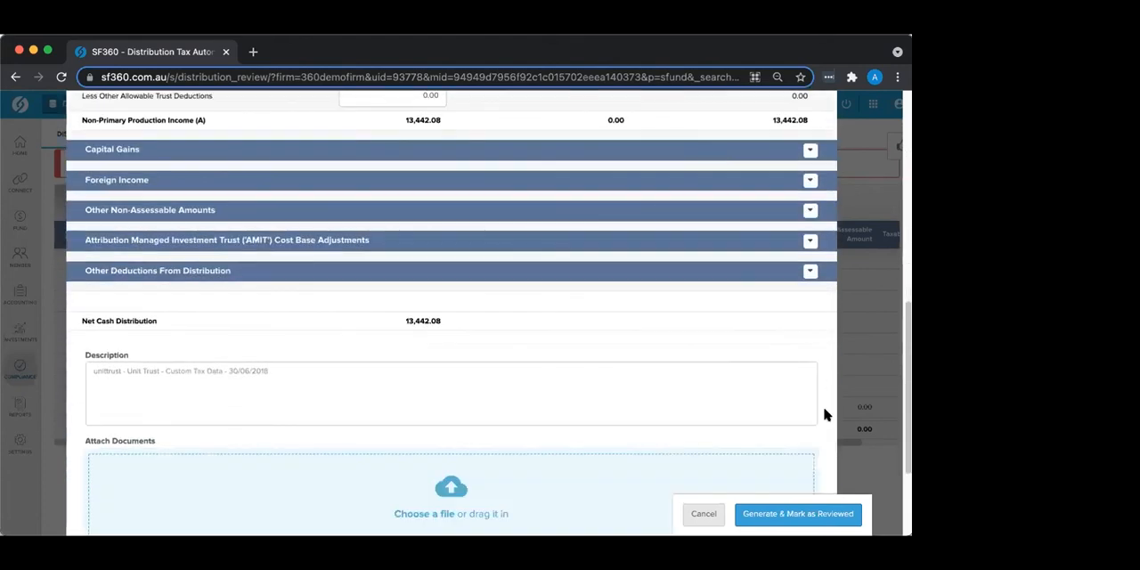
left_click(795, 515)
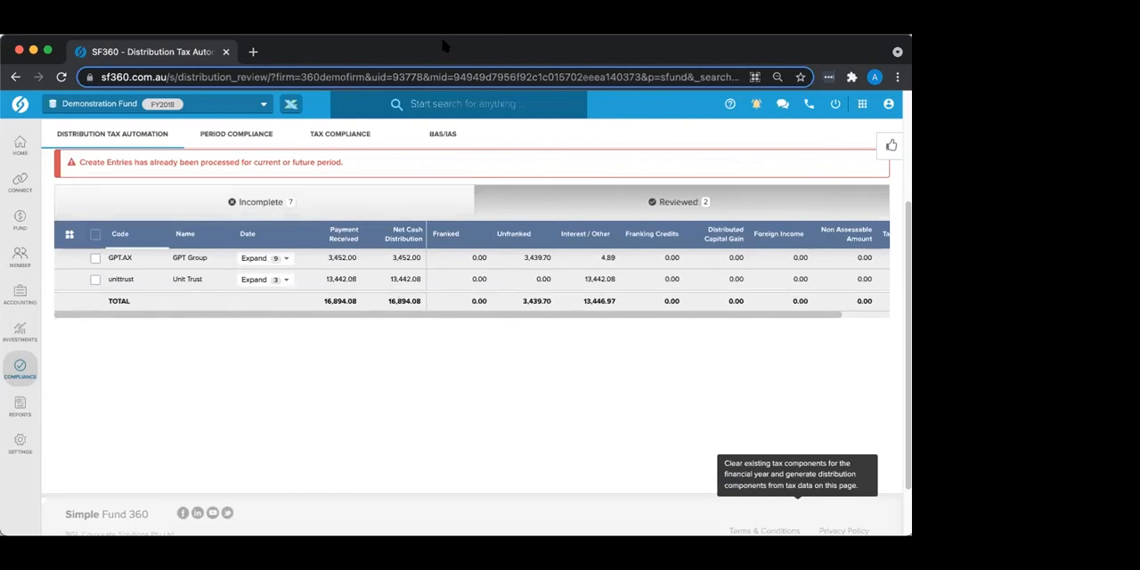
scroll(240, 362, "up", 5)
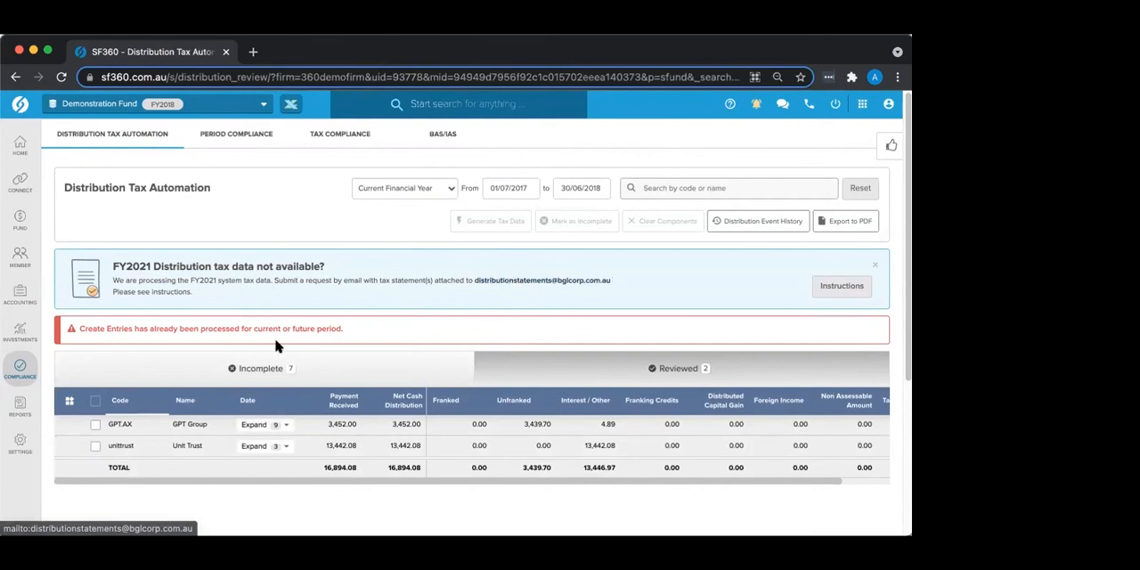
mouse_move(124, 424)
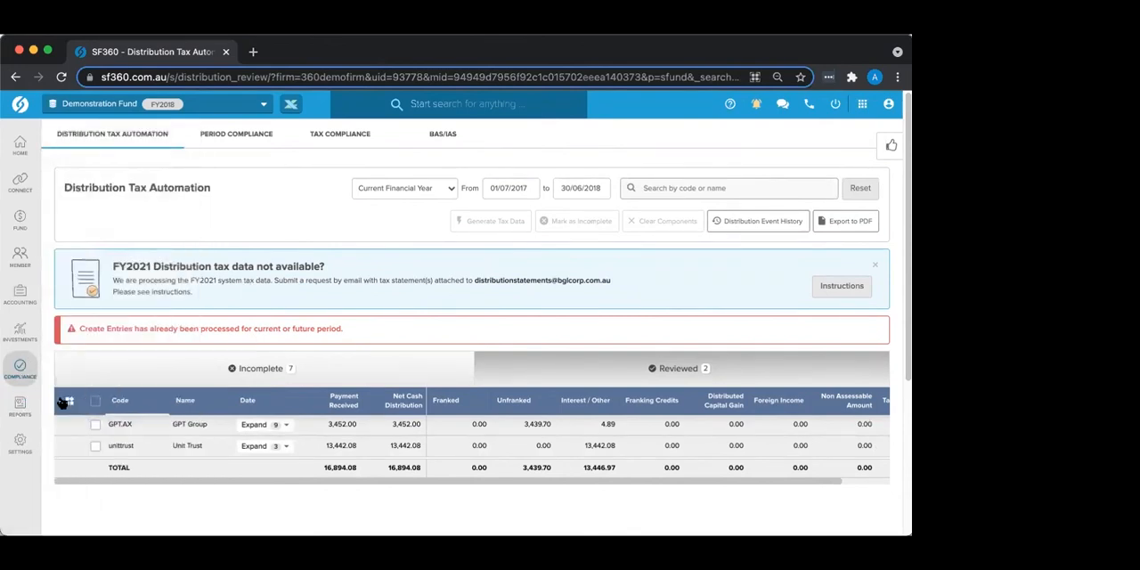
Step: Open the fund's report portal and look through the report categories, quick access reports and Client Pack 2021 report list
left_click(19, 409)
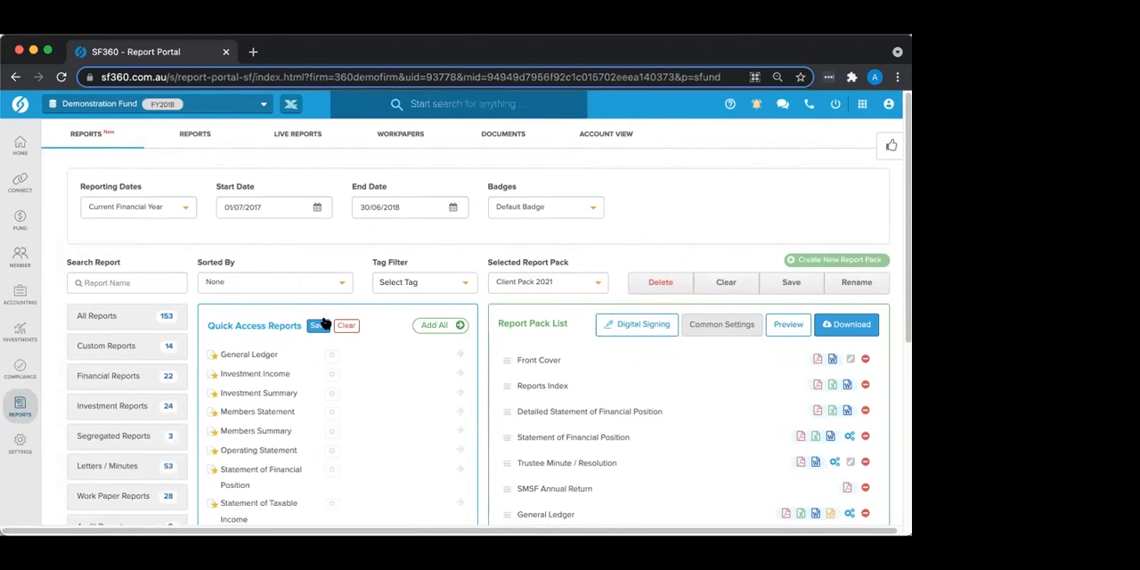
scroll(327, 325, "down", 1)
scroll(327, 325, "down", 1)
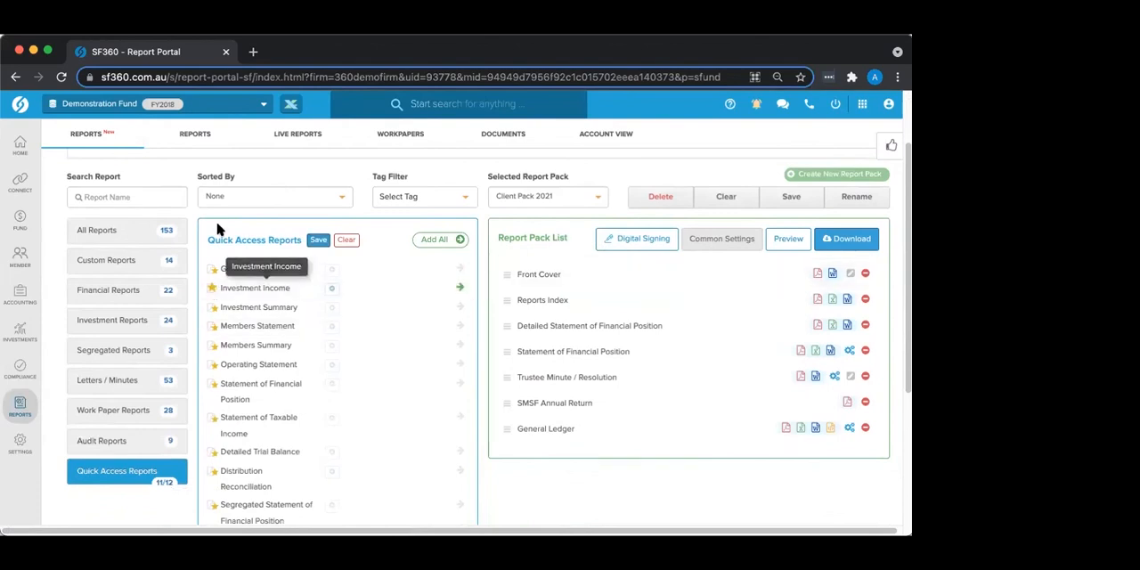
scroll(241, 233, "up", 2)
scroll(240, 233, "up", 1)
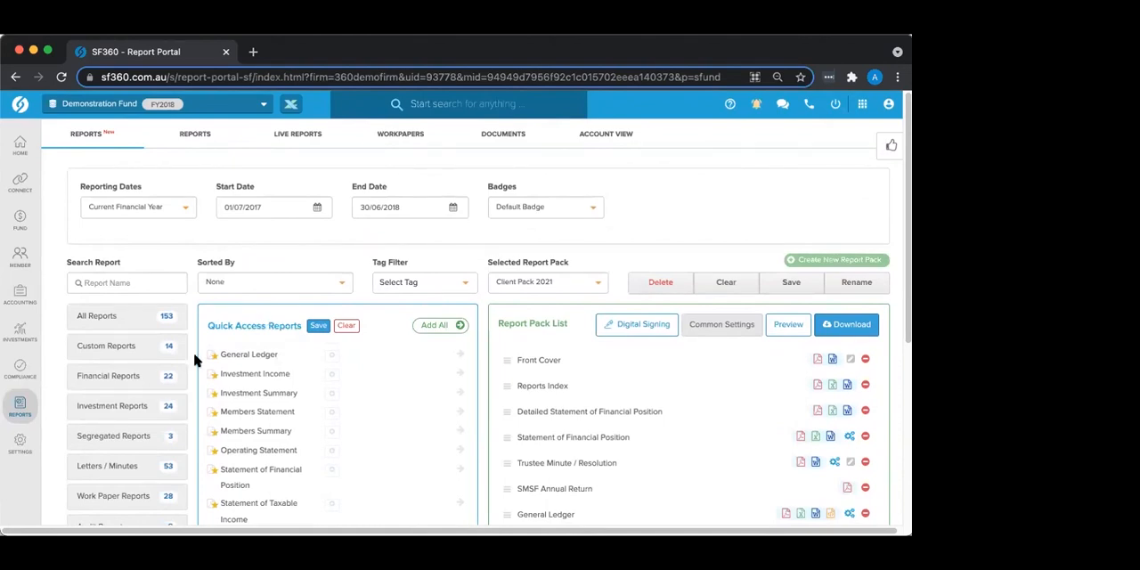
Step: Remove the Segregated Statement of Financial Position from the quick access reports
mouse_move(21, 410)
scroll(314, 275, "down", 2)
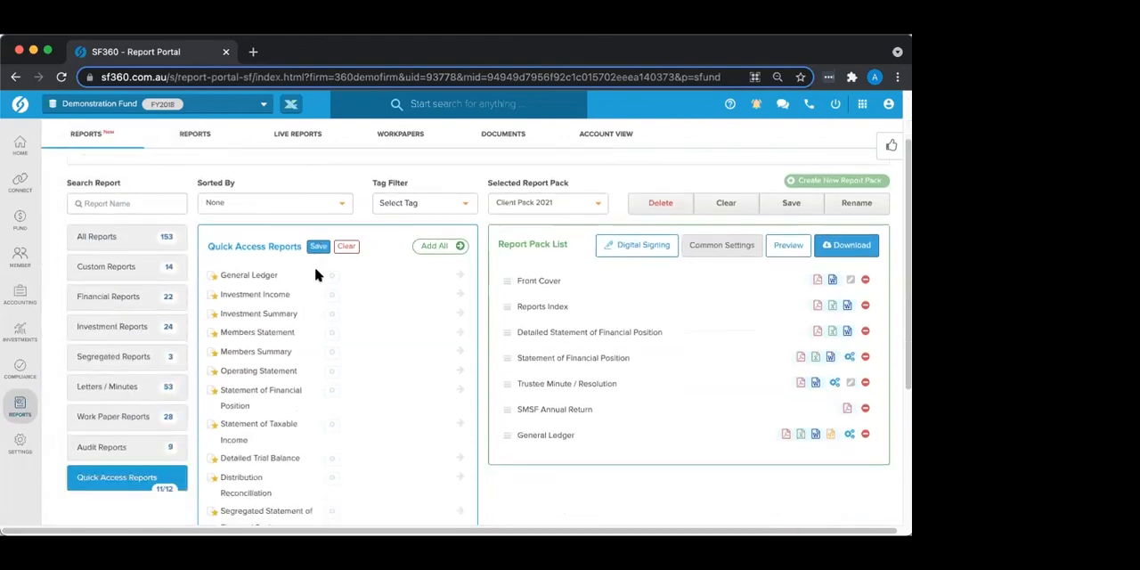
scroll(239, 345, "down", 2)
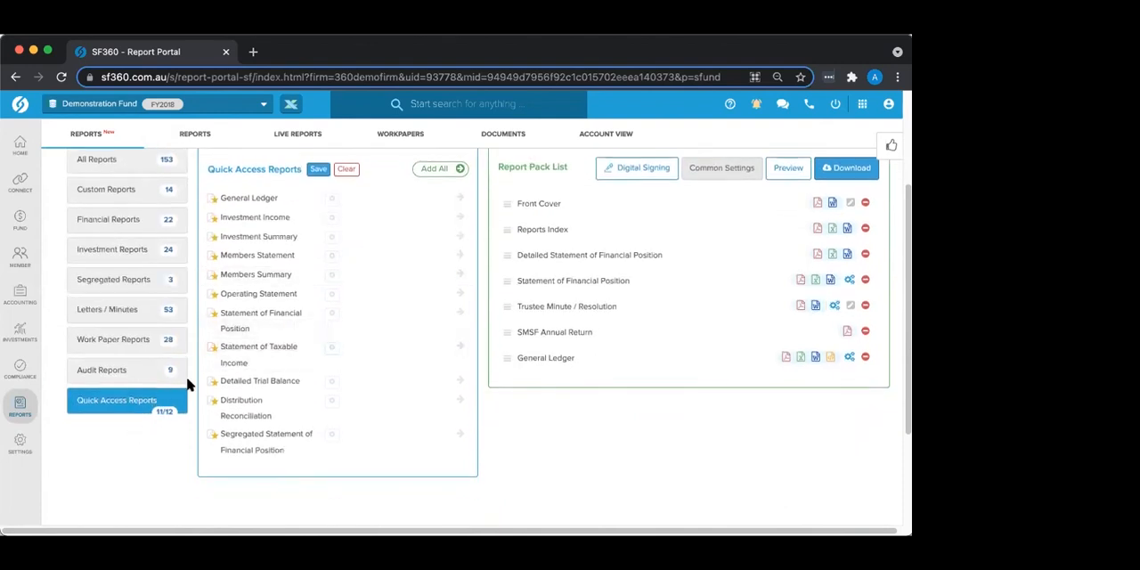
left_click(210, 436)
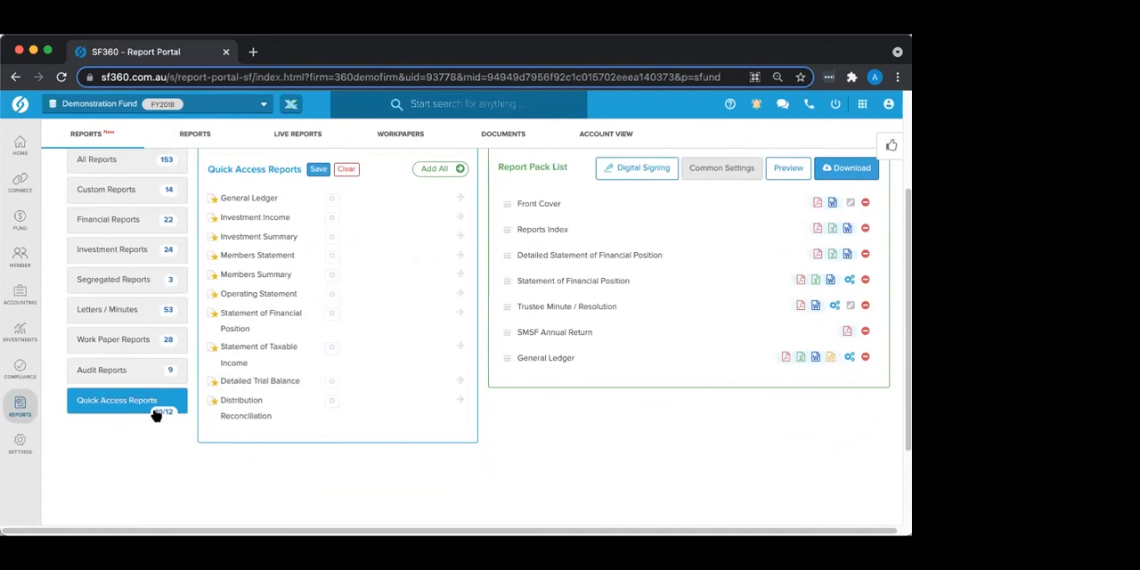
Step: View the list of all reports and return to the quick access reports
scroll(157, 415, "up", 3)
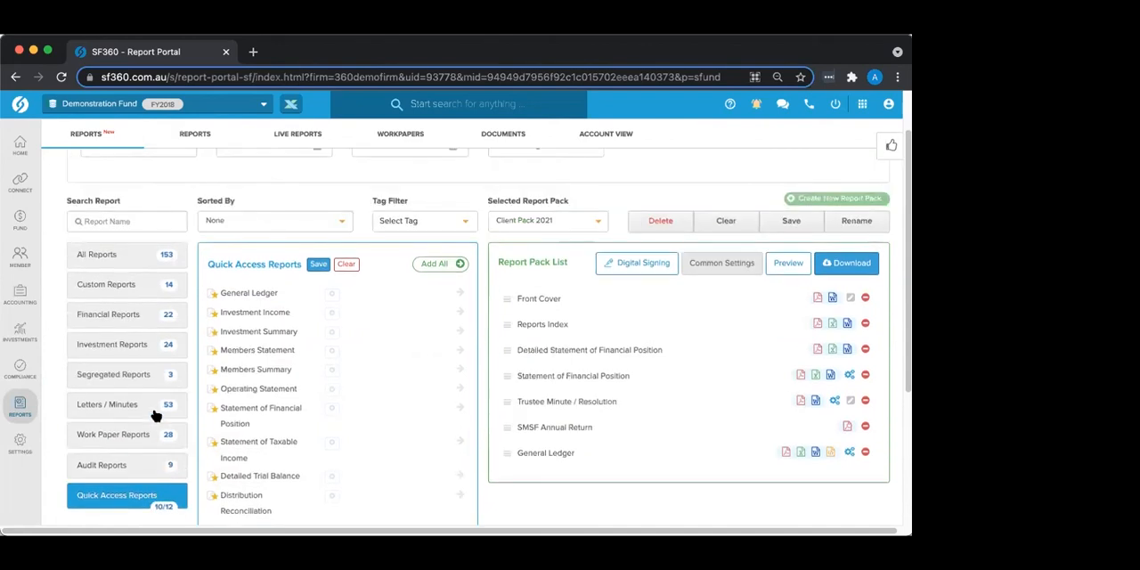
left_click(103, 254)
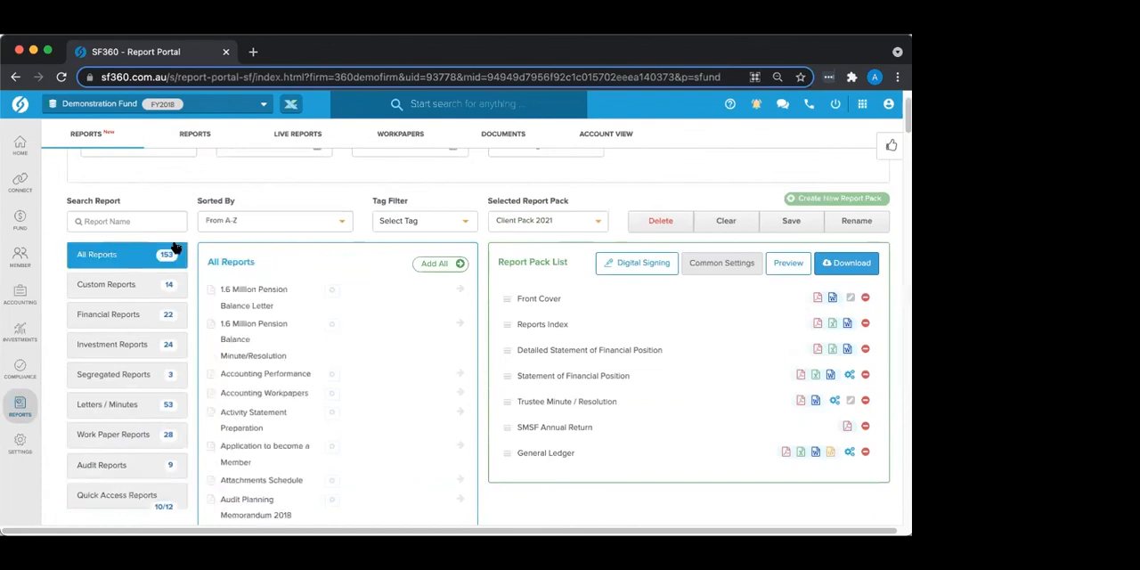
left_click(101, 495)
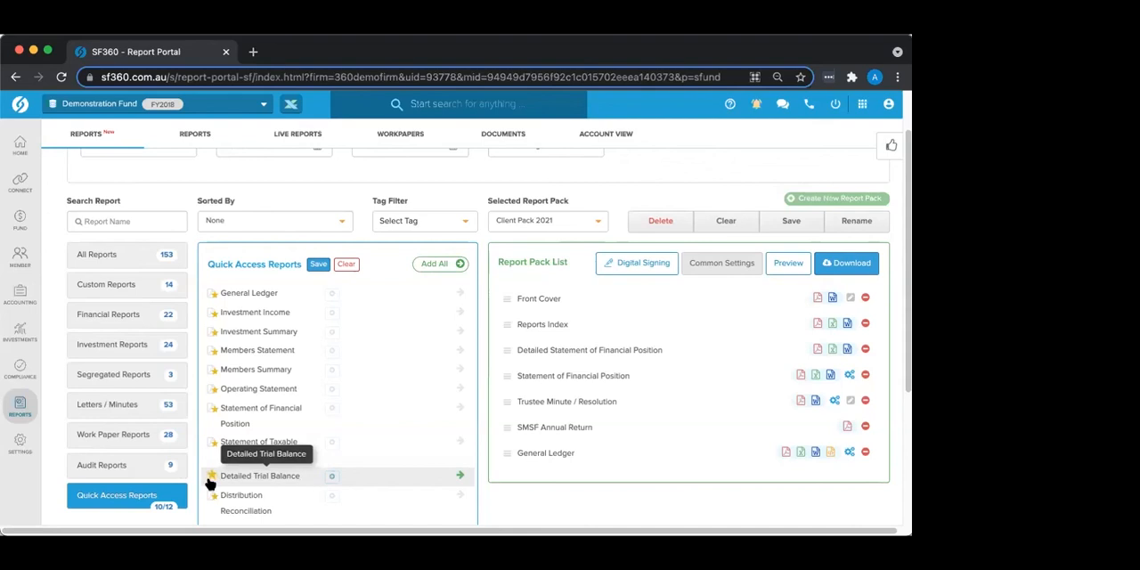
Step: Add the Detailed Operating Statement from the financial reports to quick access and save the quick access list
left_click(103, 317)
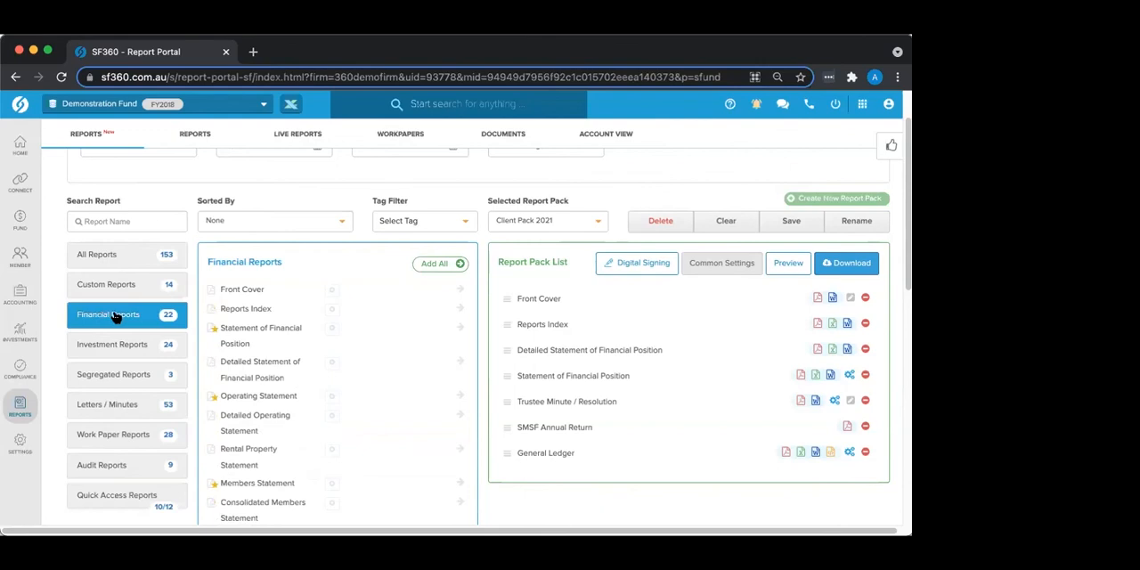
left_click(213, 417)
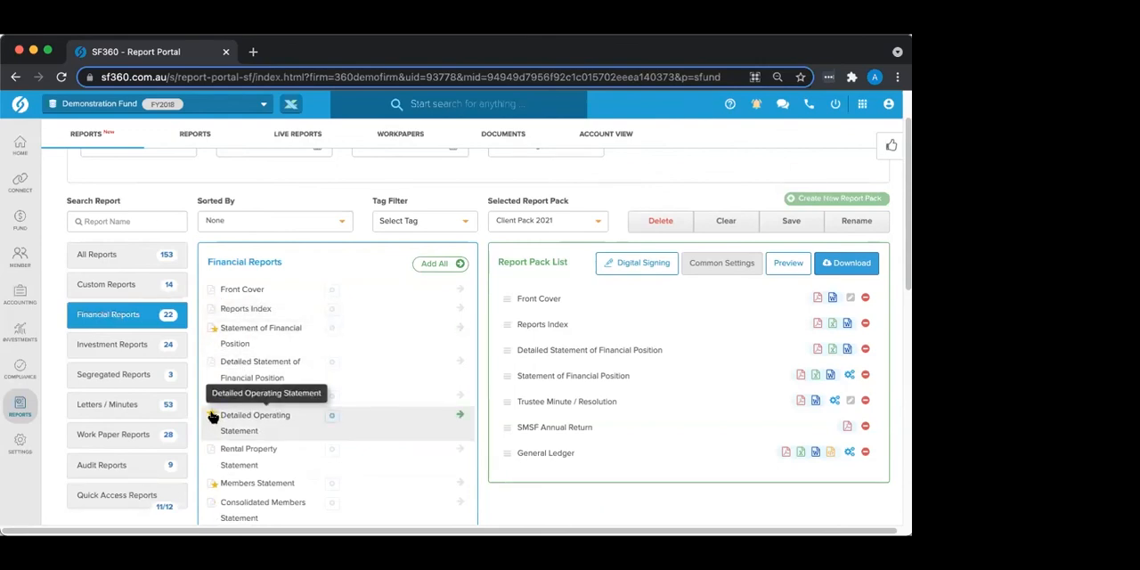
left_click(111, 497)
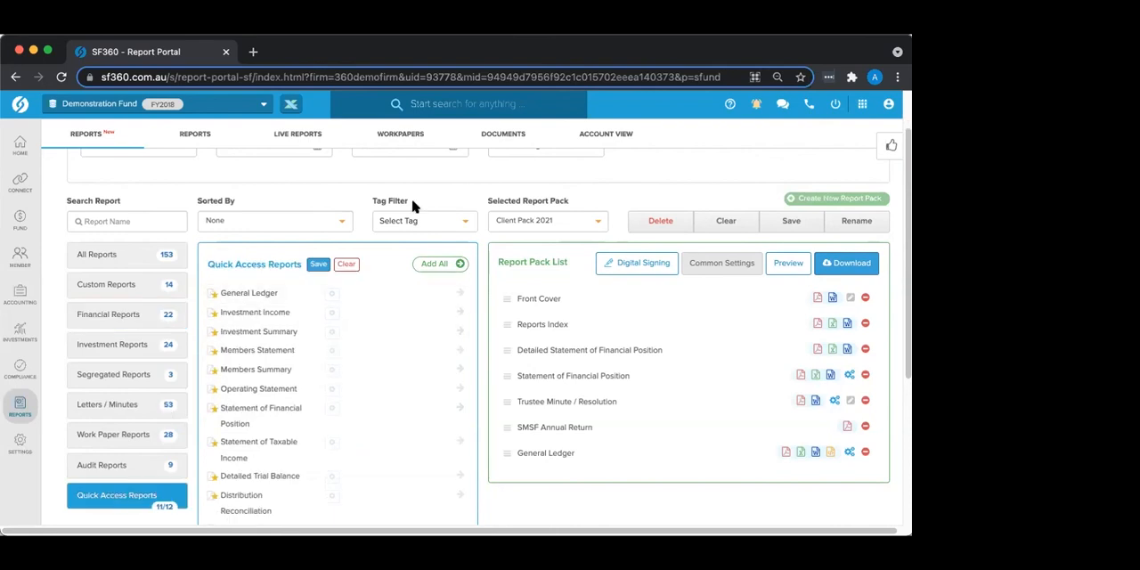
left_click(317, 263)
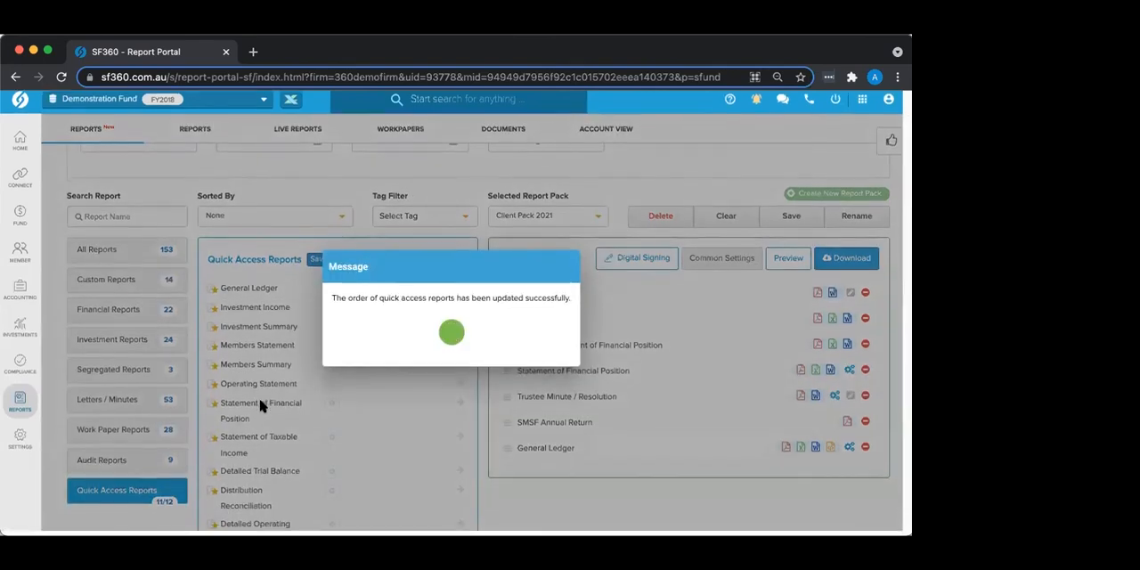